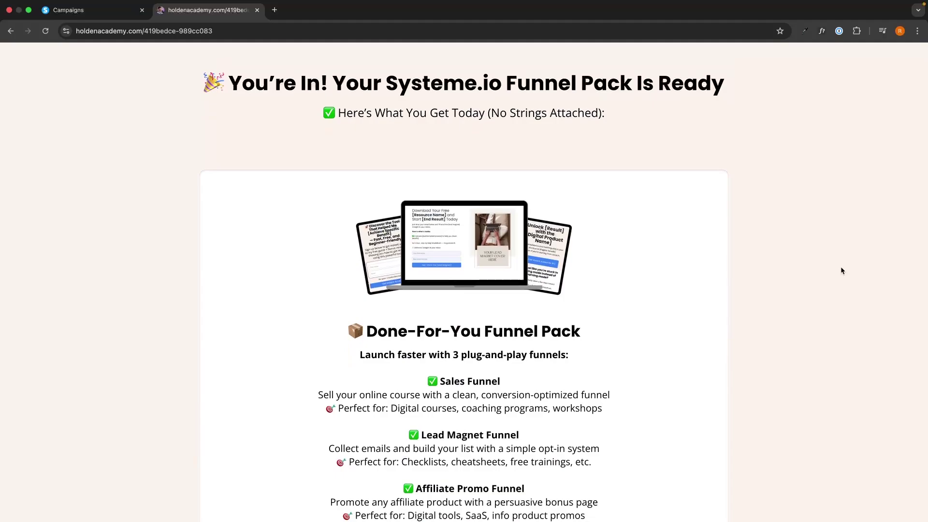
Scroll through the dashboard's new-leads chart and recent contact sign-ups
scroll(841, 270, "down", 2)
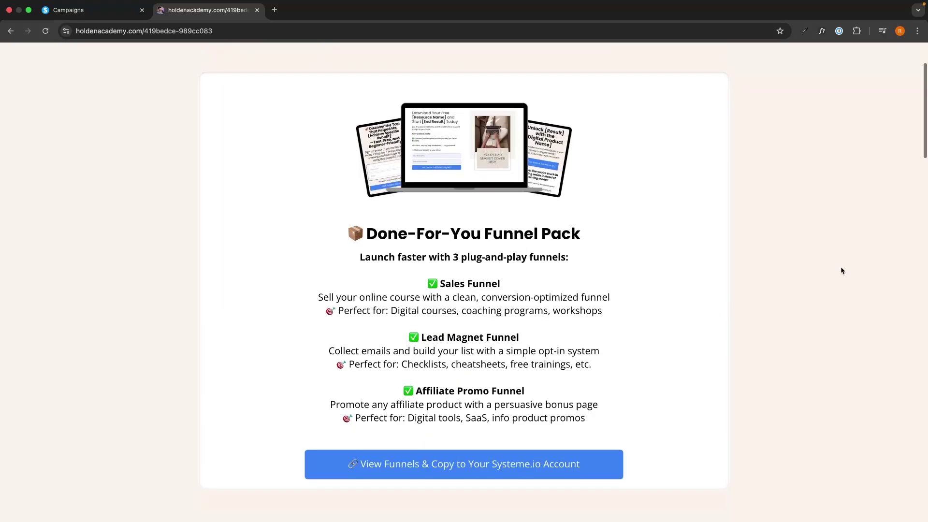
scroll(841, 270, "down", 15)
scroll(841, 271, "up", 8)
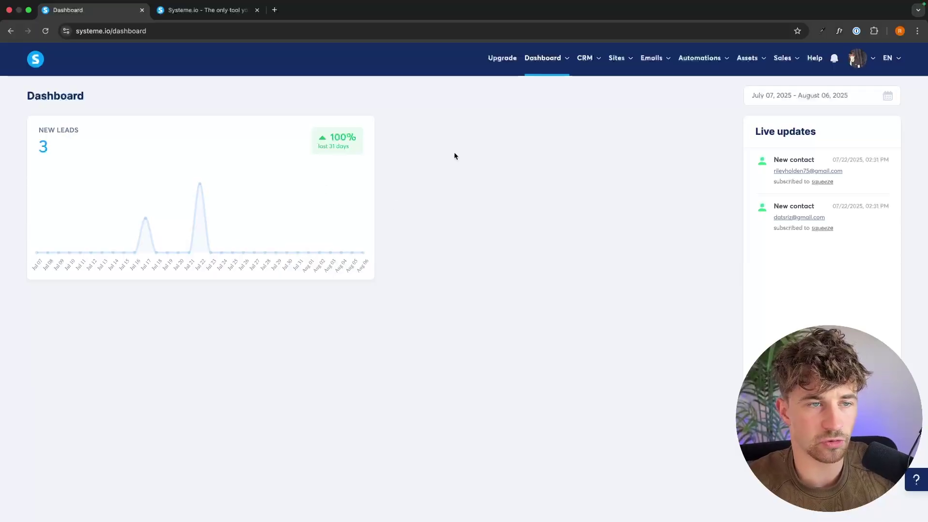
Go from the systeme.io home page to the Sales funnels list under Sites
left_click(223, 15)
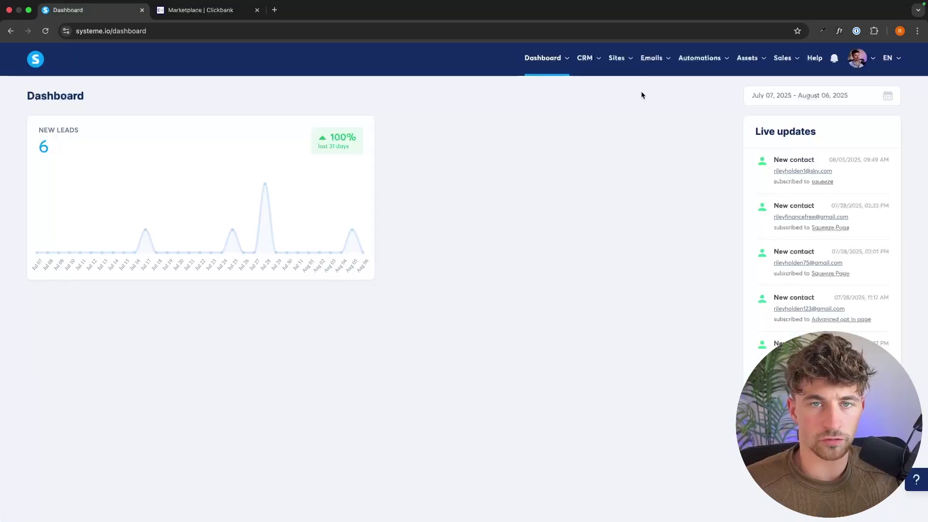
mouse_move(618, 65)
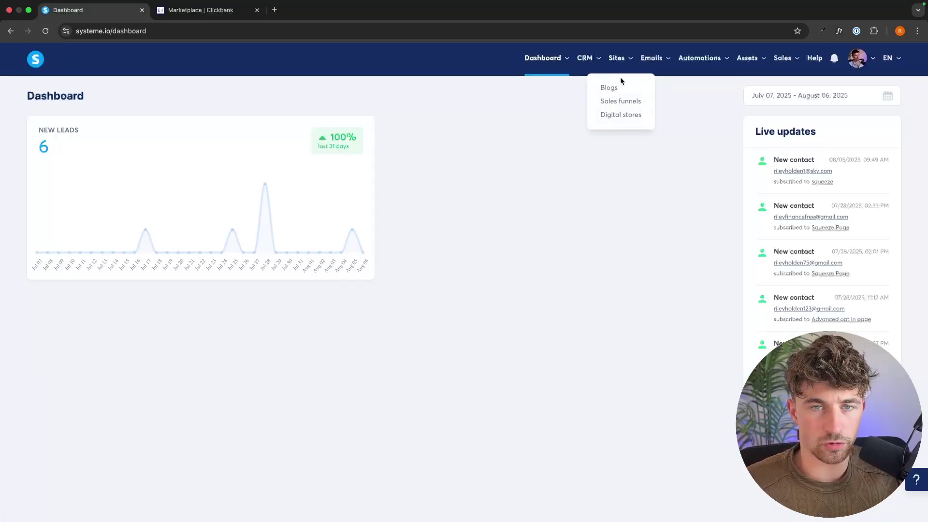
left_click(620, 103)
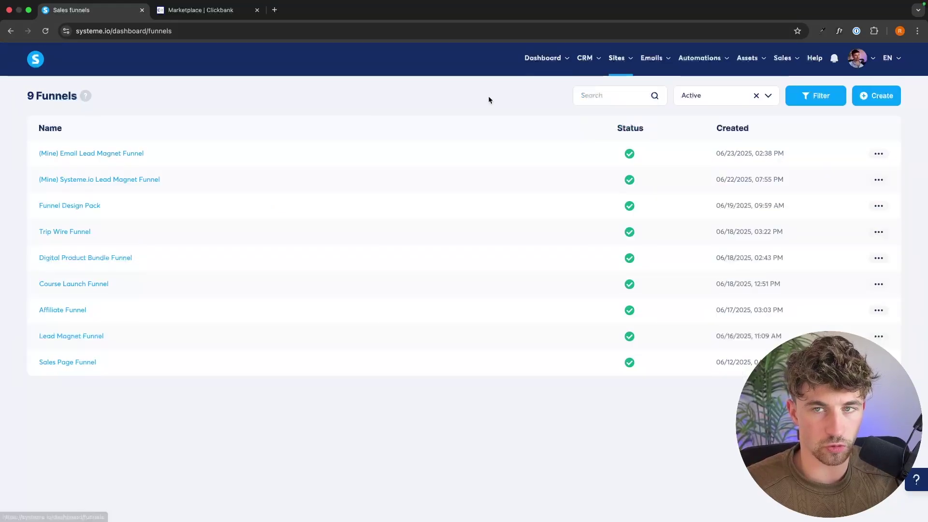
Create and save a funnel named 'Mitolyn Affiliate Funnel' with the Build an audience goal
left_click(876, 99)
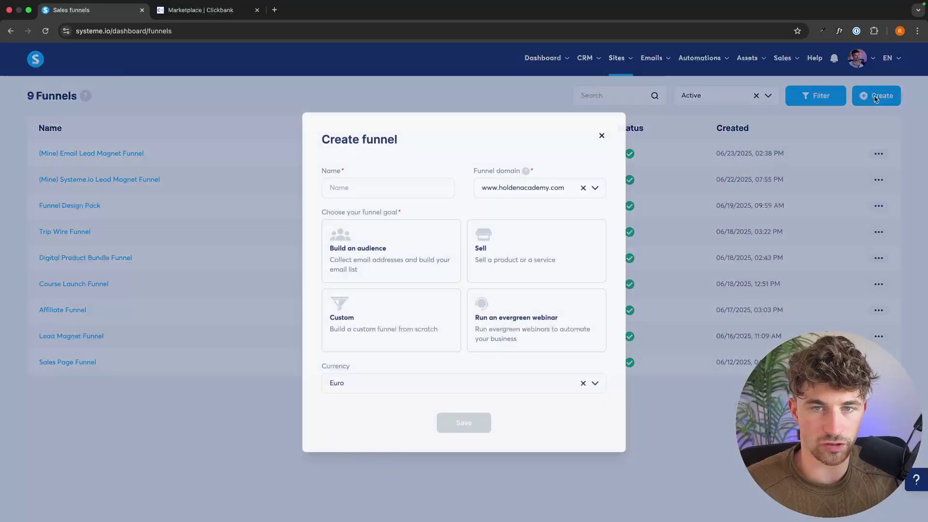
key("ctrl+Tab")
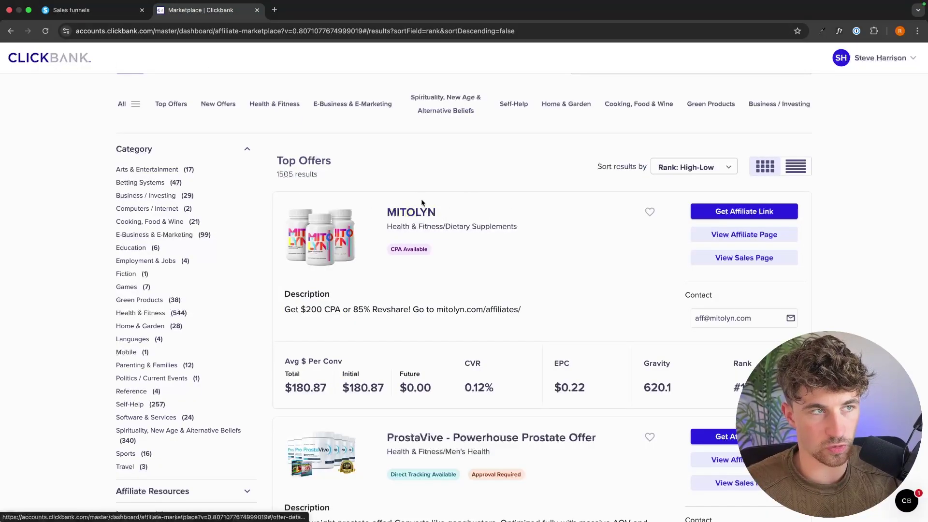
left_click(91, 10)
left_click(367, 187)
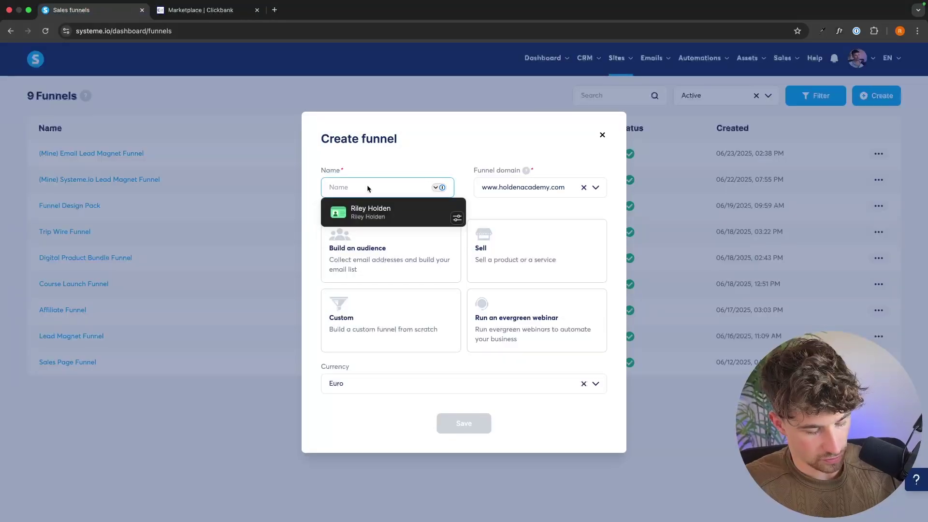
type("Mitolyn Affiliate ")
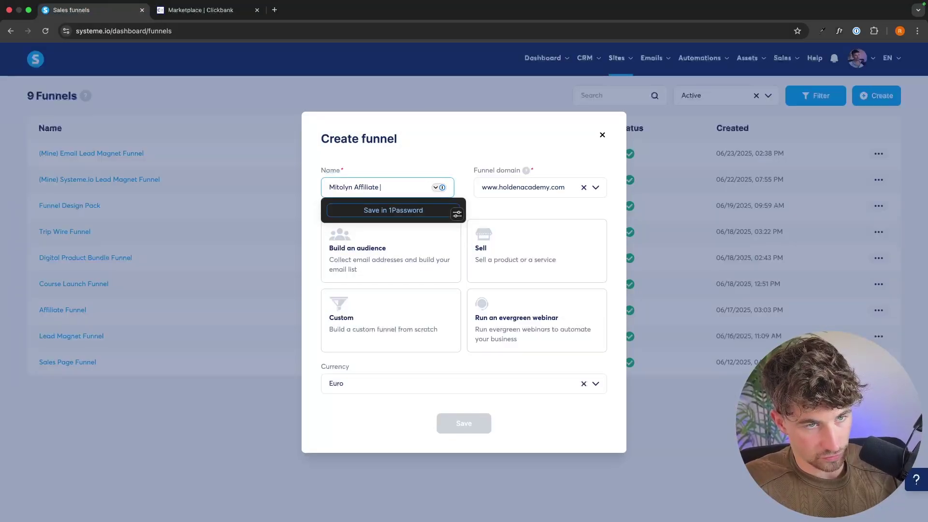
type("Funnel")
left_click_drag(319, 213, 412, 213)
left_click(408, 240)
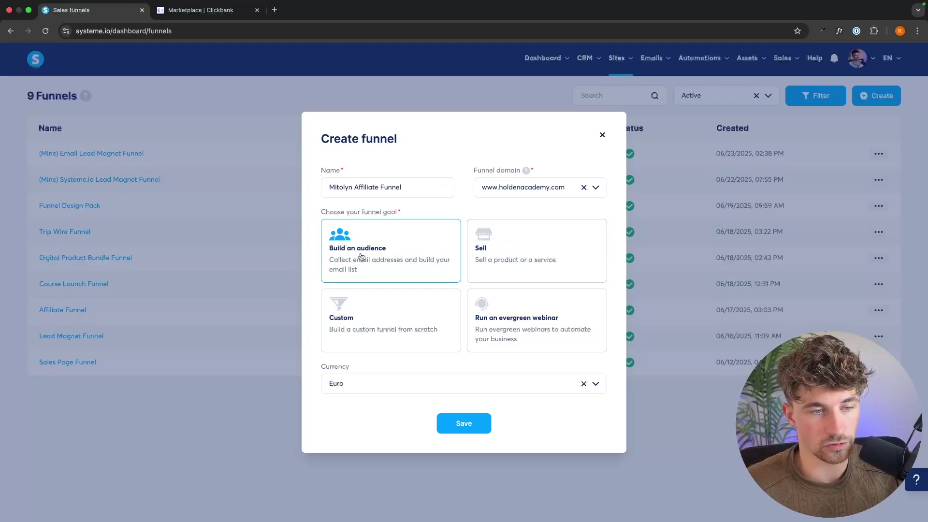
left_click(477, 428)
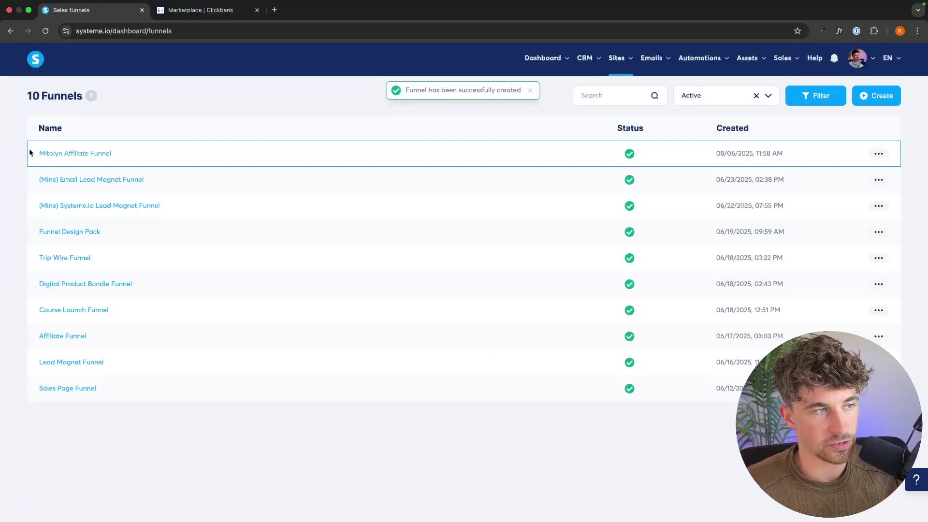
left_click_drag(29, 150, 123, 150)
Open Mitolyn Affiliate Funnel and remove its Thank You step
left_click(123, 149)
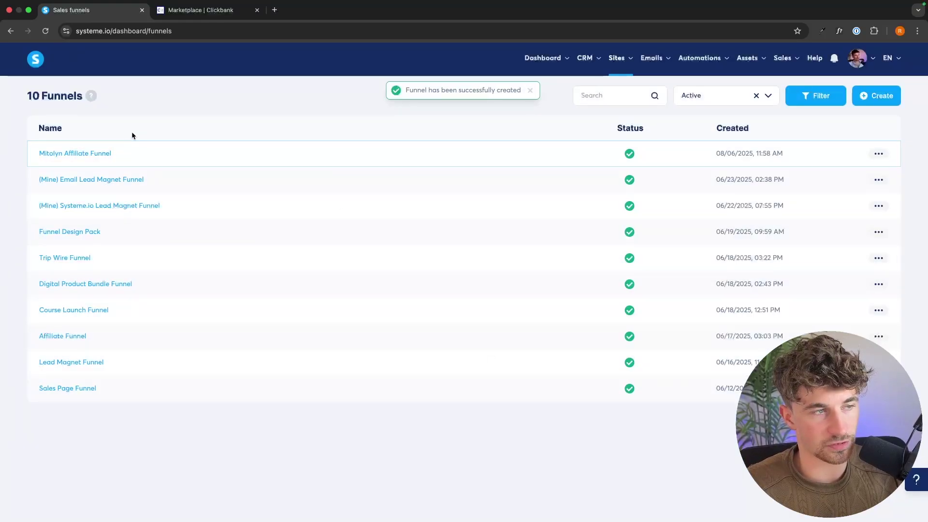
left_click(69, 153)
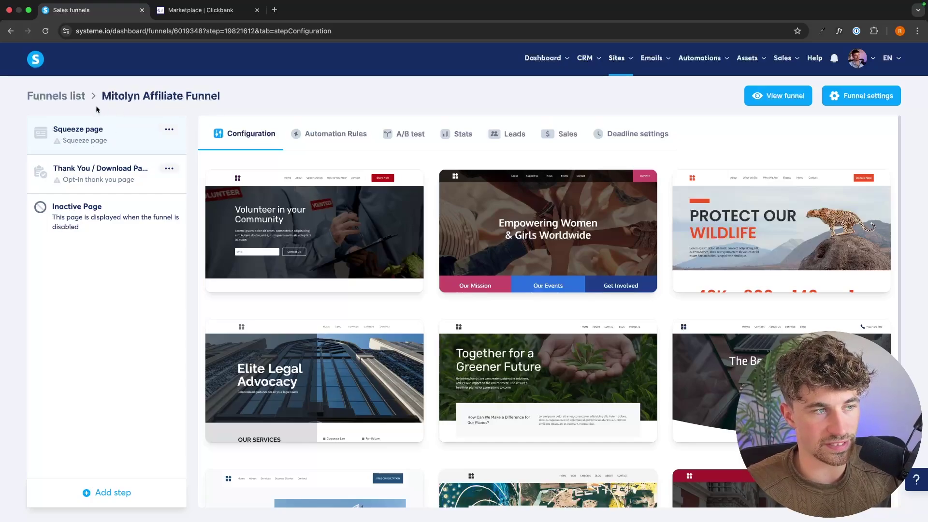
left_click(169, 168)
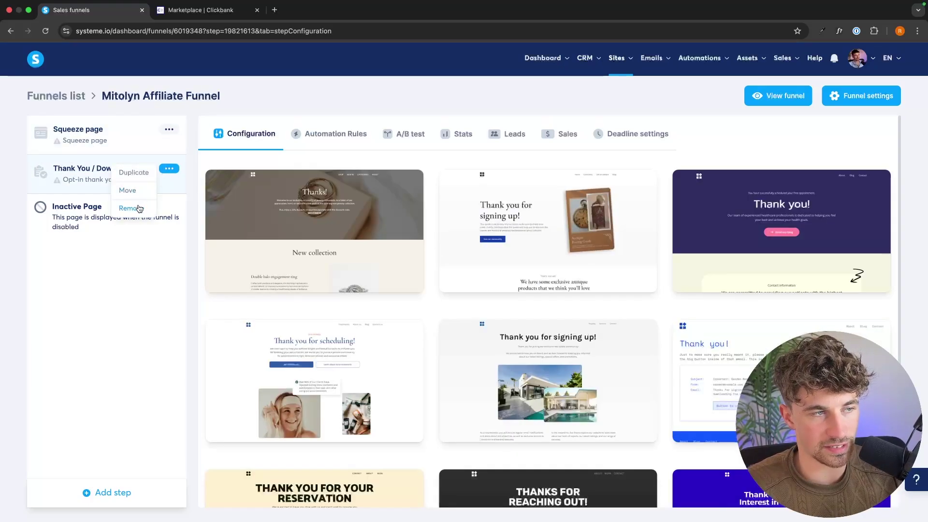
left_click(139, 209)
left_click(488, 314)
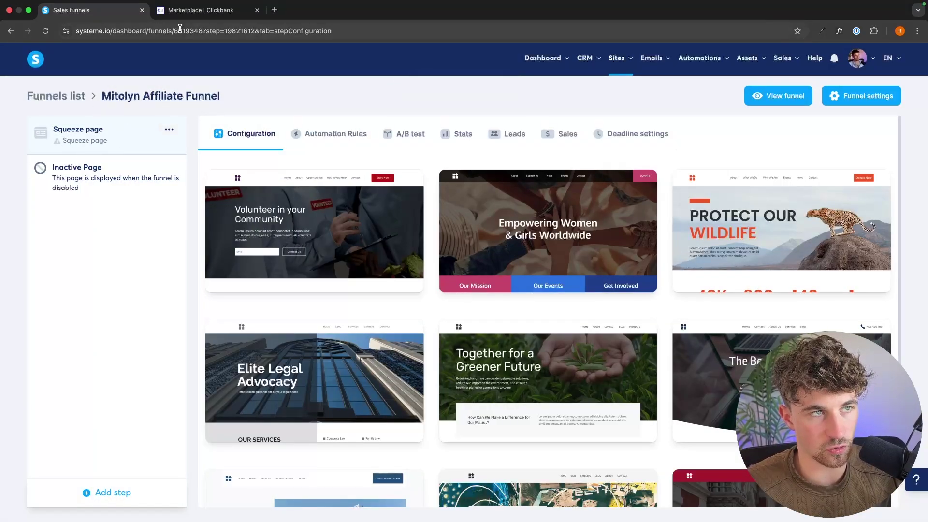
Apply The Best Lawyer Firm template to the squeeze page
key("ctrl+Tab")
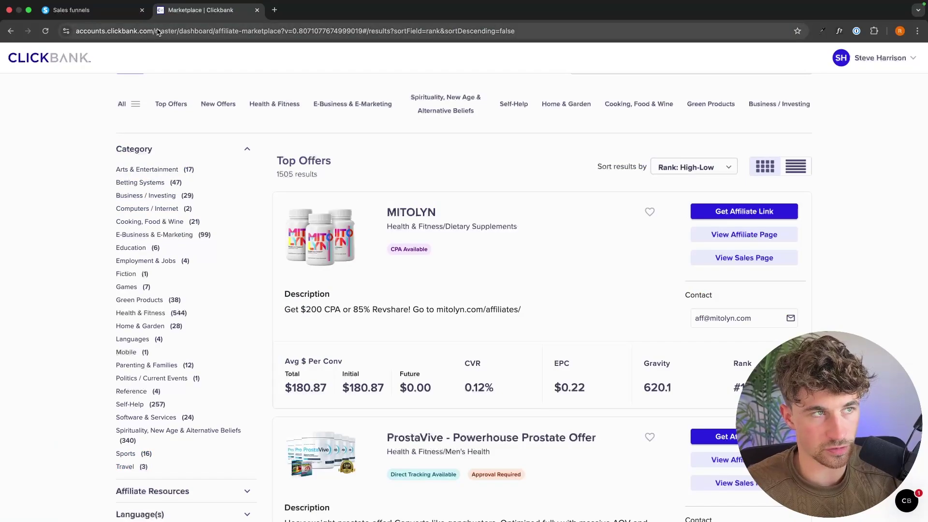
key("ctrl+Tab")
scroll(771, 272, "down", 3)
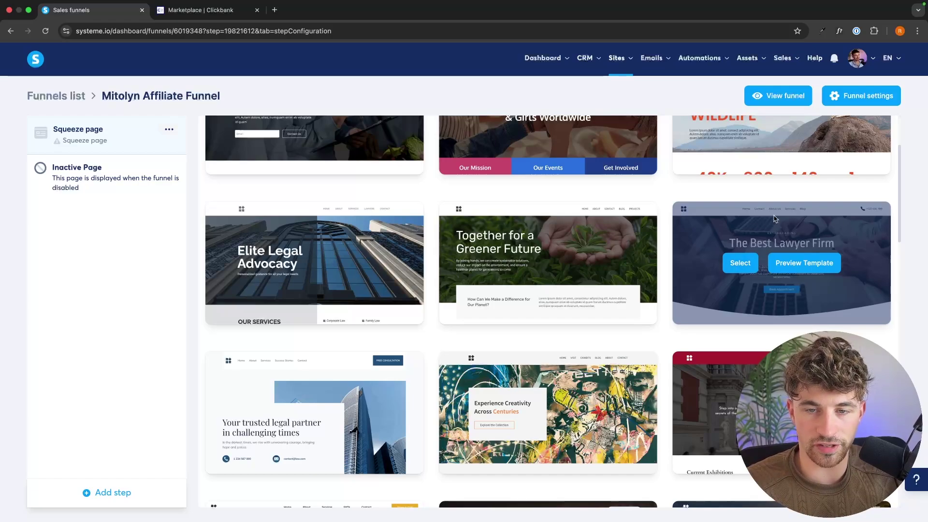
scroll(774, 219, "down", 1)
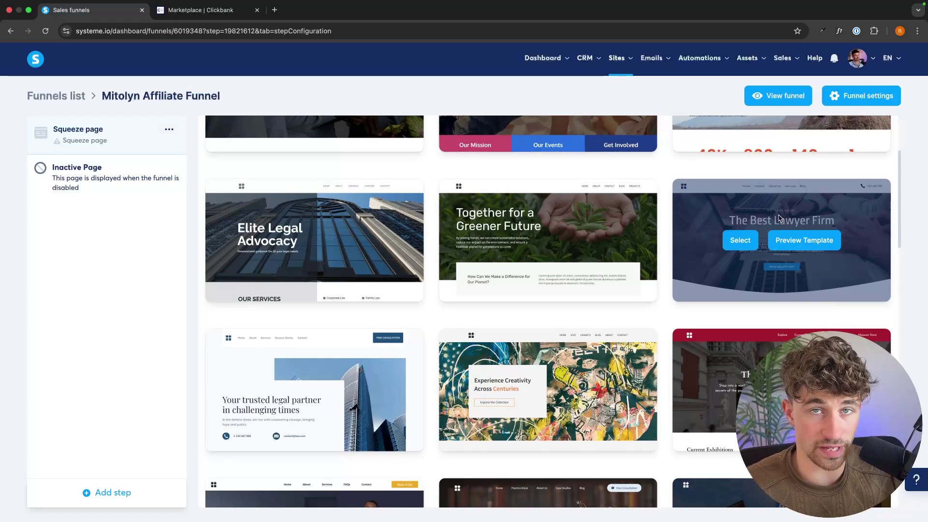
left_click(747, 246)
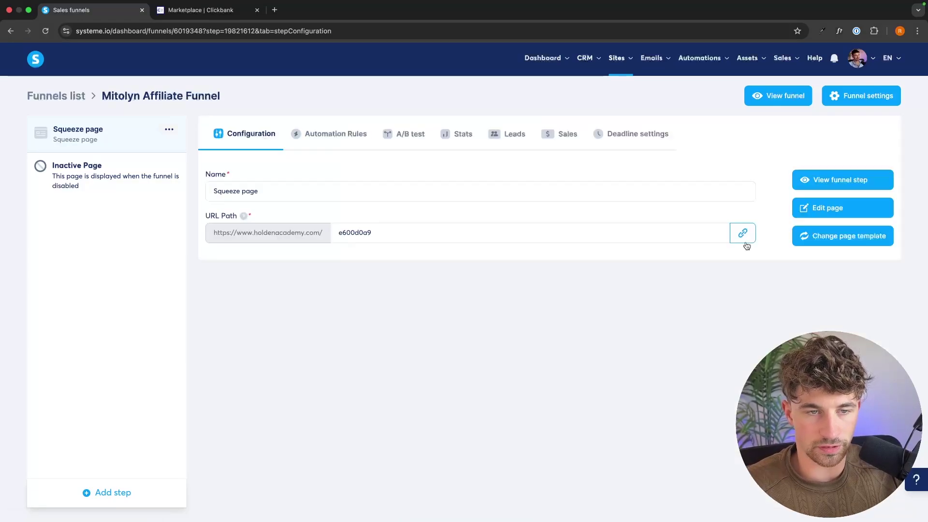
Open the squeeze page in the editor and delete the header, testimonial and 'Why Are We The Best?' sections
left_click(824, 207)
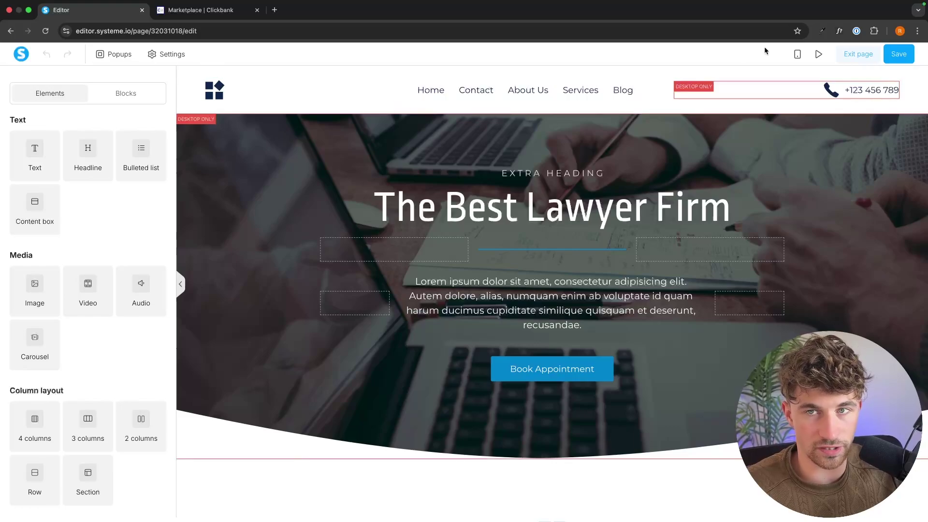
left_click(921, 72)
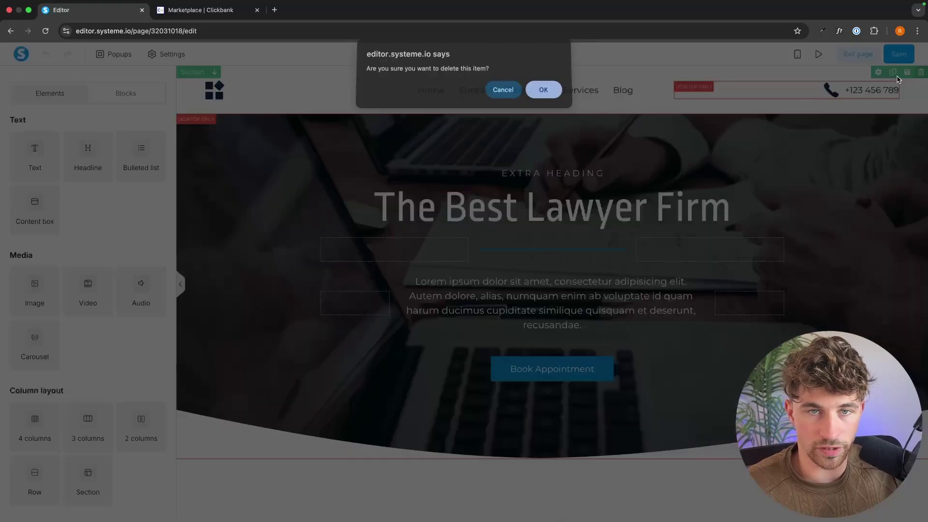
left_click(543, 92)
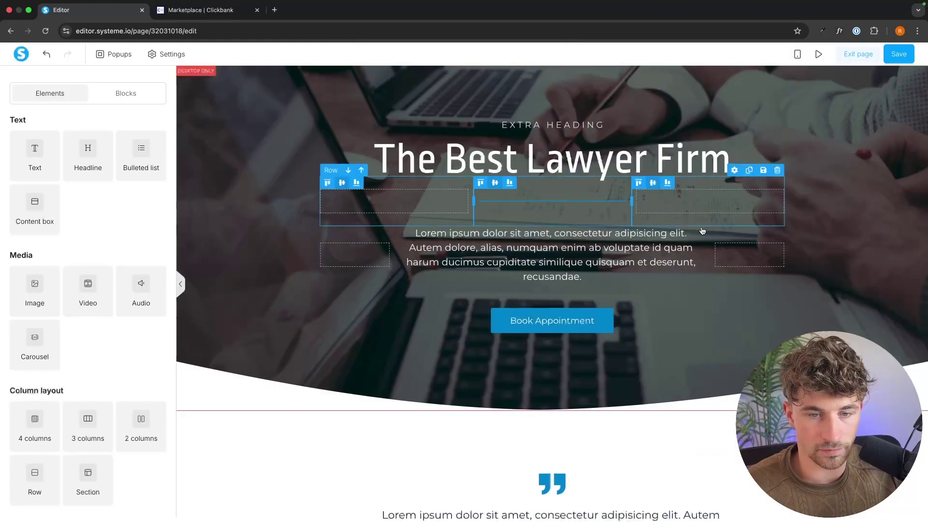
scroll(702, 231, "down", 4)
left_click(920, 198)
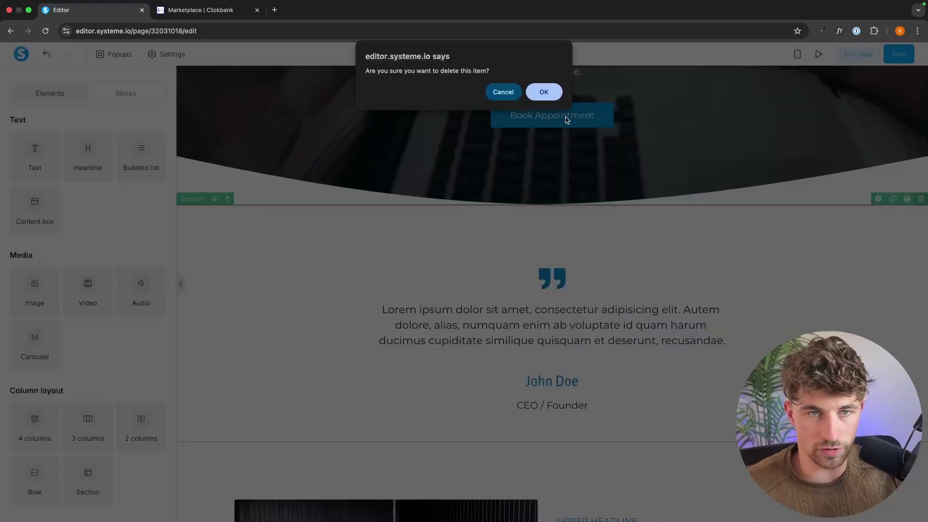
left_click(544, 91)
left_click(920, 199)
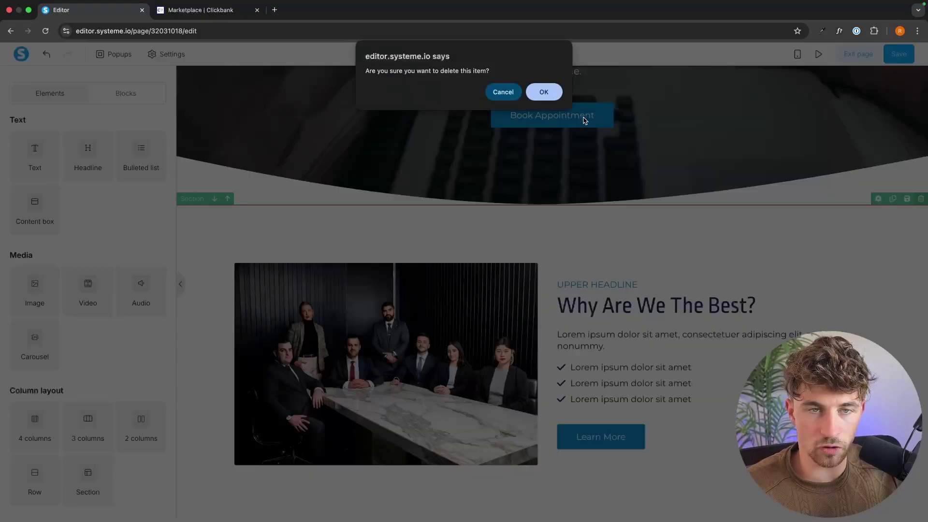
left_click(542, 92)
scroll(922, 141, "down", 2)
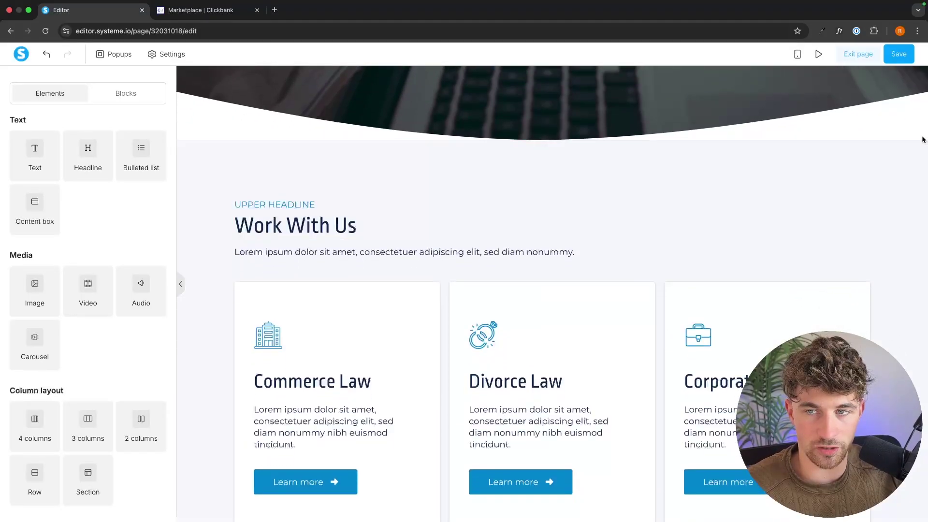
Delete the Work With Us, Our Team, Select Your Package Now and footer sections
left_click(920, 136)
left_click(544, 91)
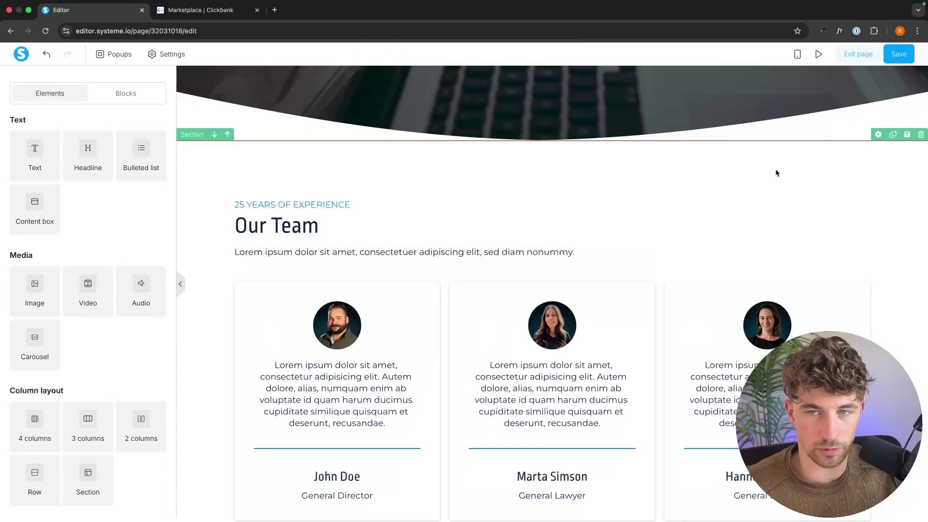
left_click(920, 135)
left_click(544, 92)
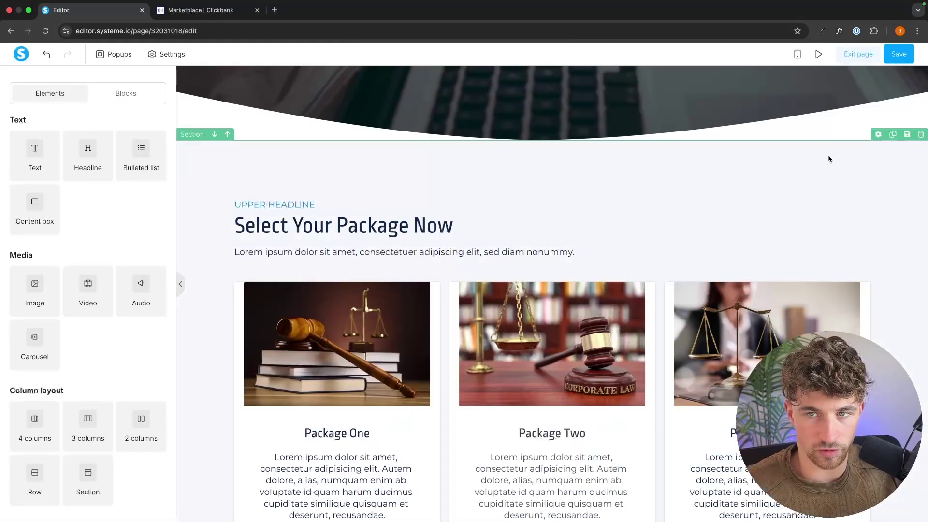
left_click(920, 135)
left_click(545, 91)
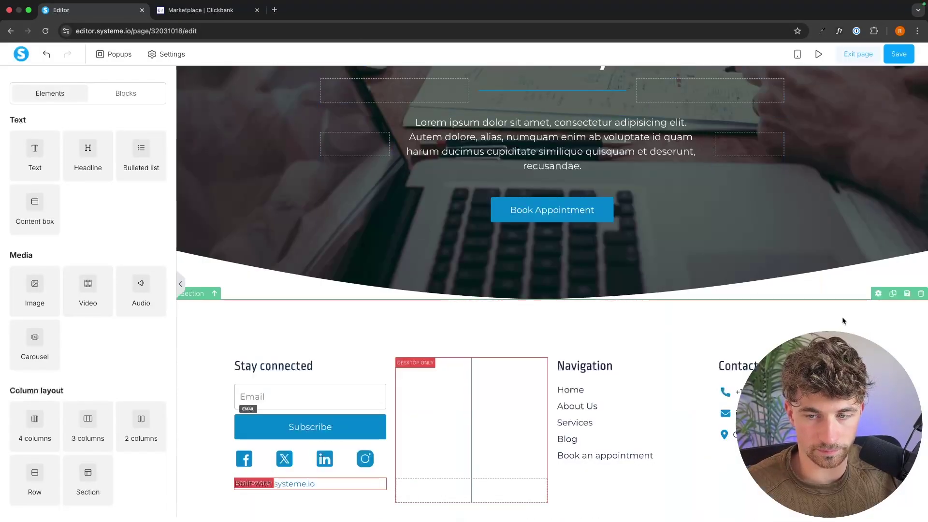
left_click(921, 293)
left_click(557, 95)
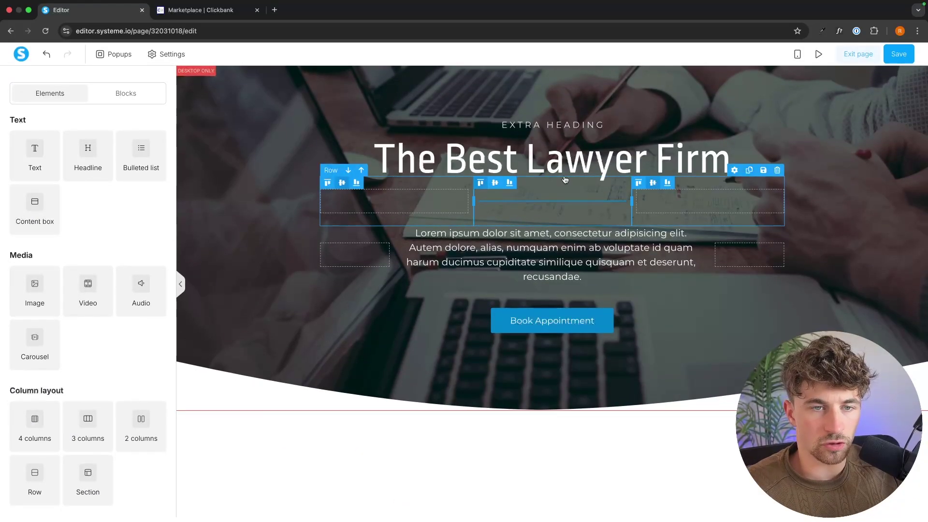
double_click(554, 165)
key("Escape")
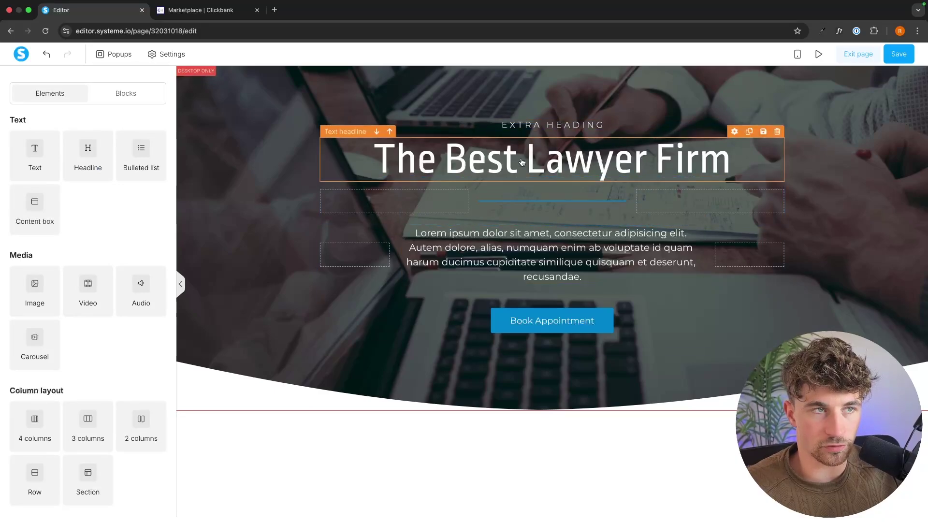
Review Mitolyn's sales page on ClickBank, then return to the Systeme.io editor
left_click(200, 10)
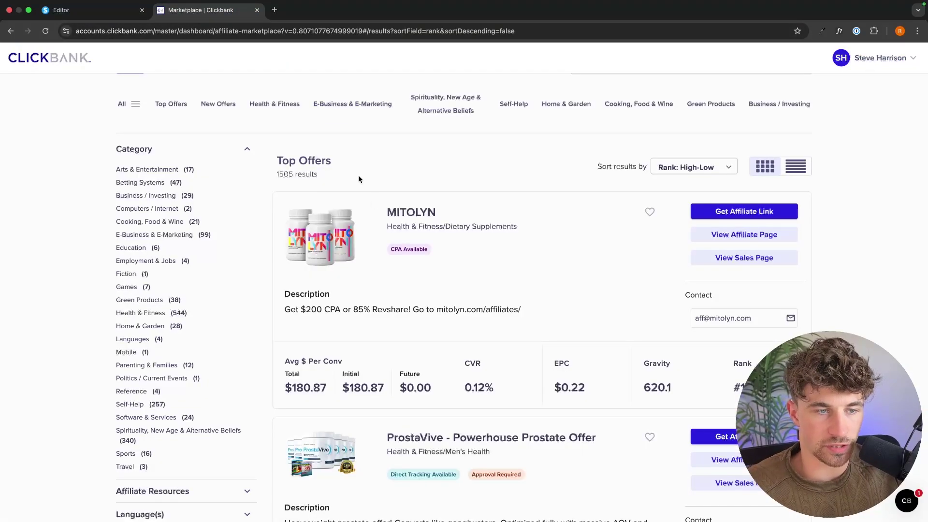
left_click(717, 259)
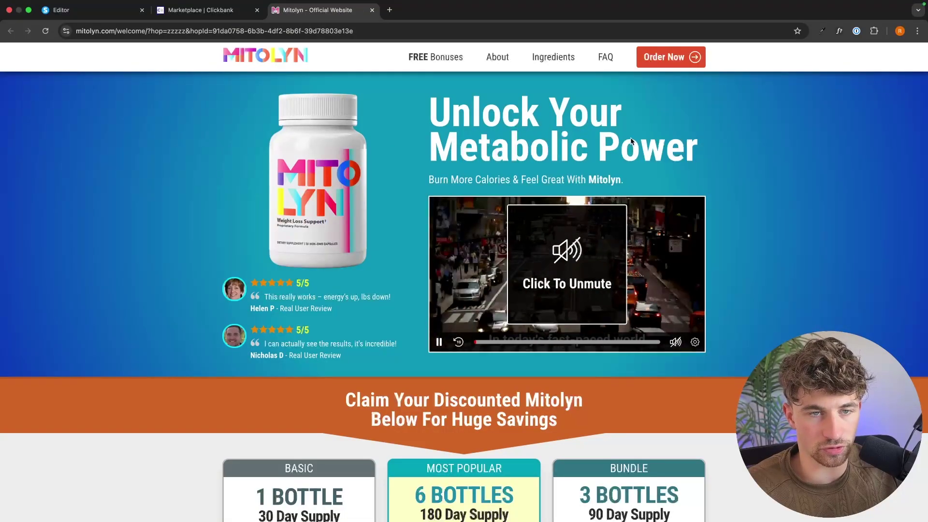
scroll(757, 175, "down", 14)
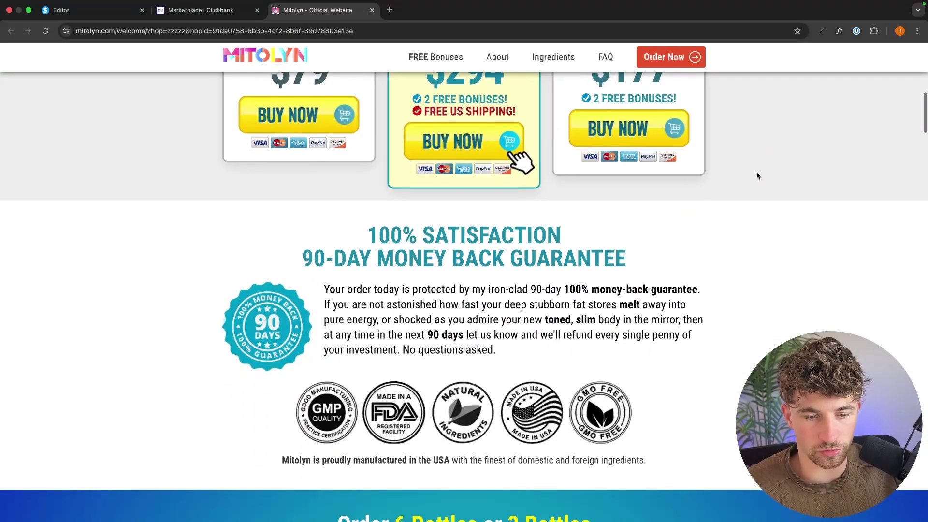
scroll(757, 175, "down", 10)
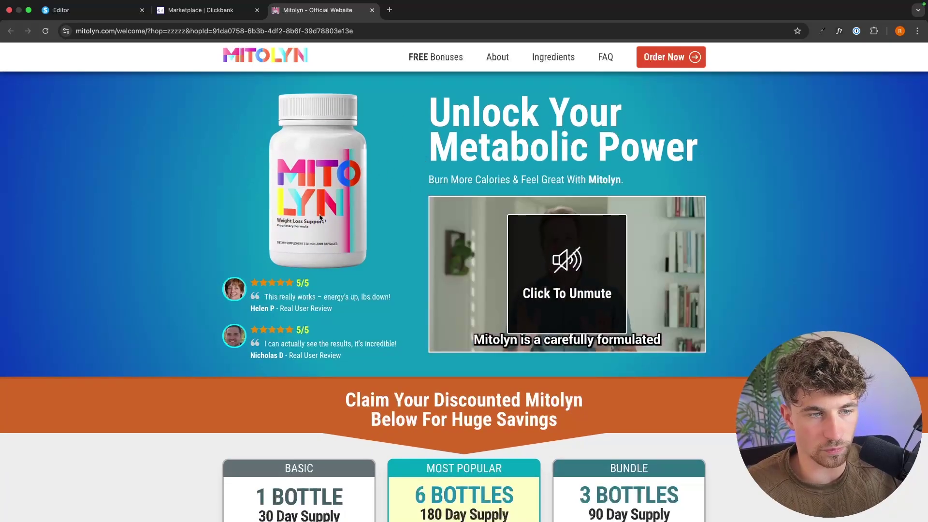
key("super+1")
Replace the headline with the pasted science-backed weight-loss sentence at size 41, line height 55
double_click(695, 162)
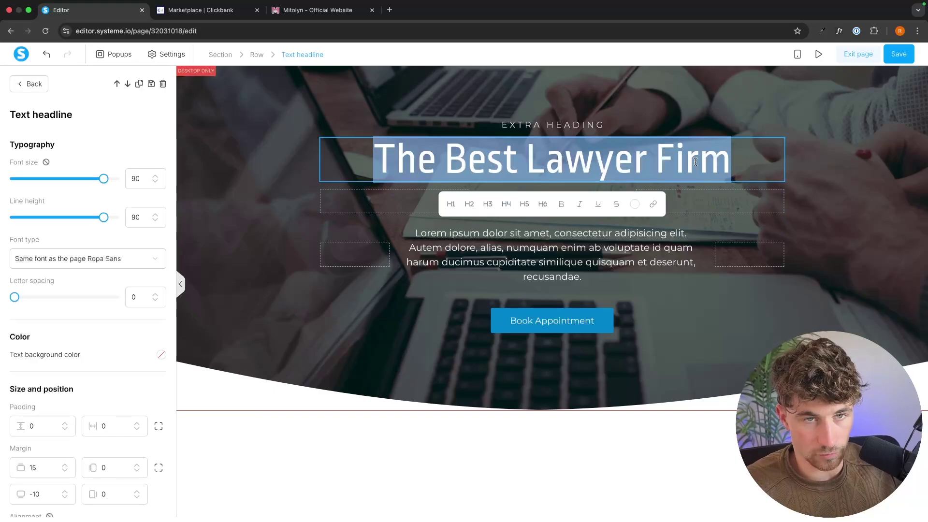
key("BackSpace")
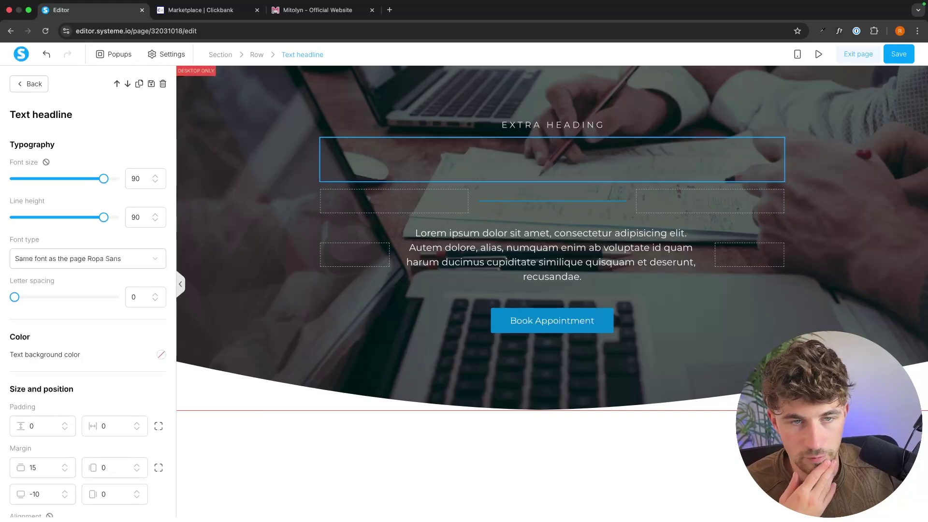
type("This powerful, science-backed formula is helping thousands boost fat-burning, fight cravings, and finally see real weight loss results — even without intense workouts")
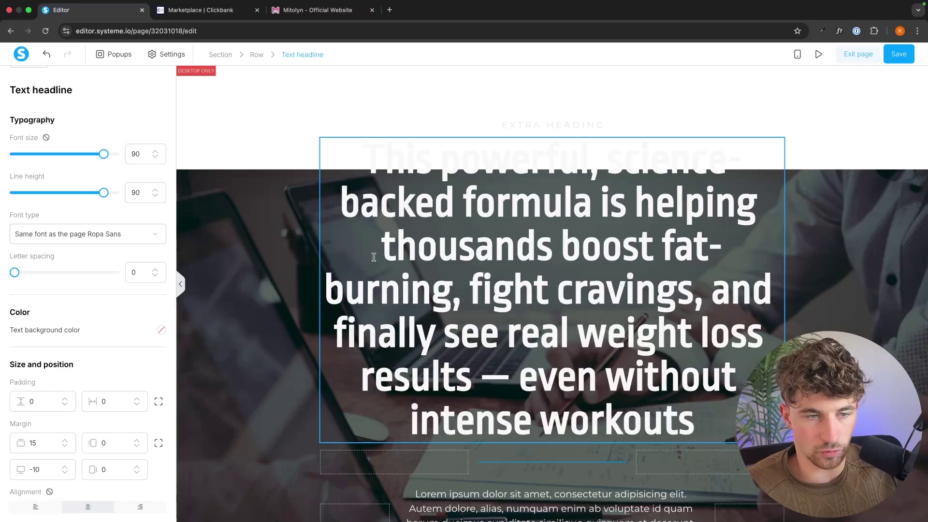
left_click_drag(103, 156, 51, 158)
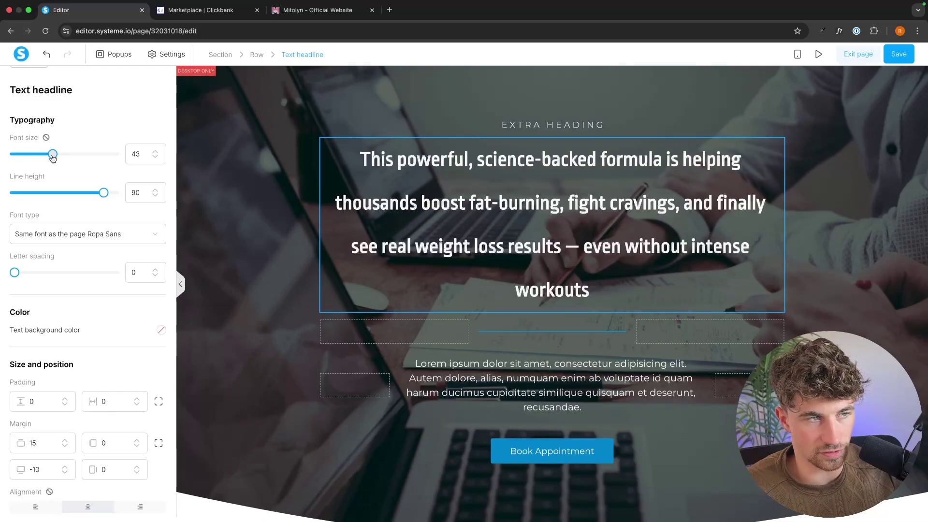
left_click_drag(100, 193, 66, 192)
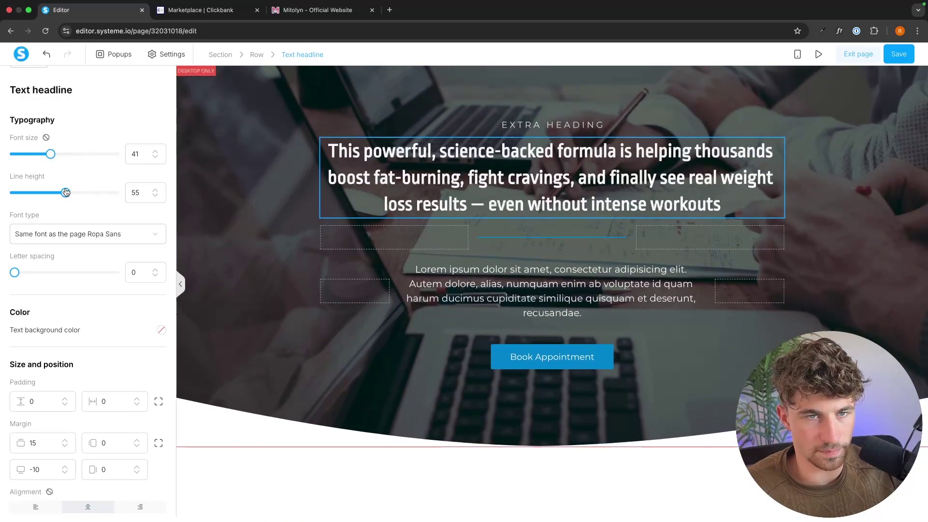
key("Escape")
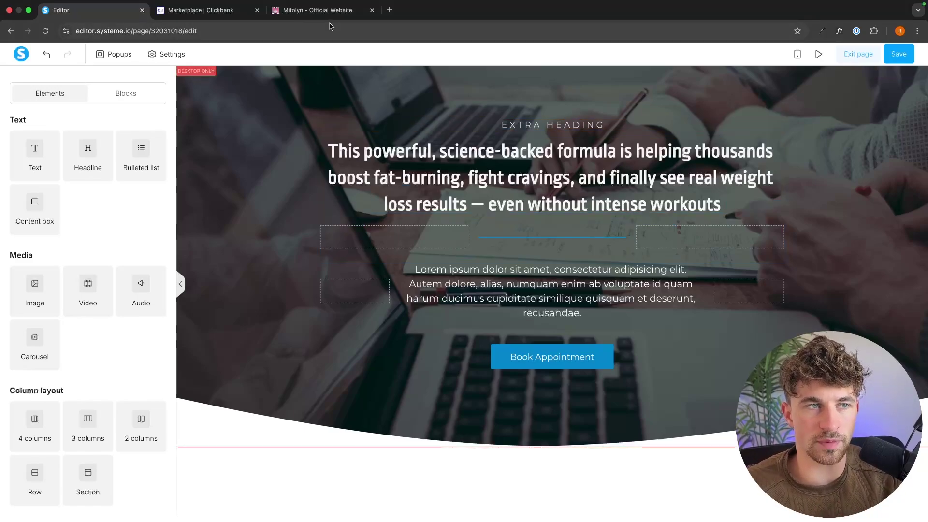
Rewrite the extra heading as 'Unlock Your Body's Hidden Metabolic Power', referencing the Mitolyn sales page
left_click(319, 10)
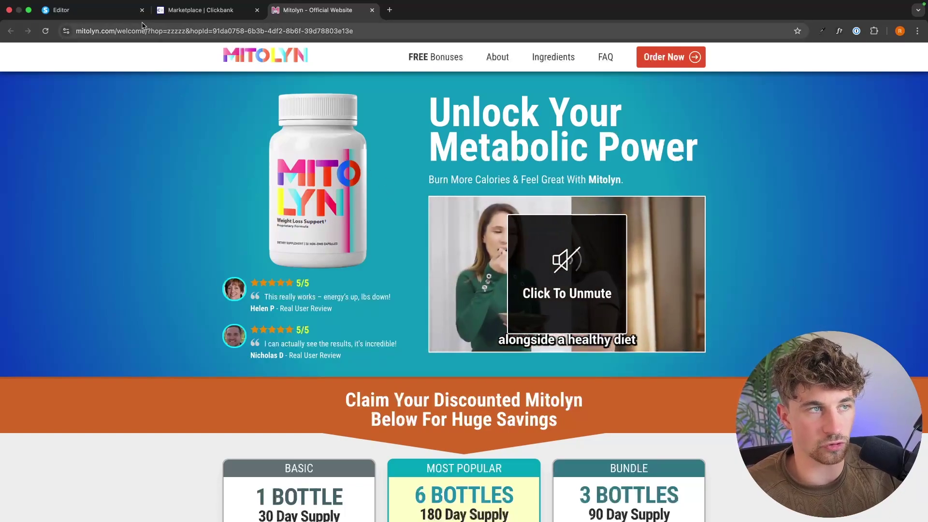
left_click(92, 10)
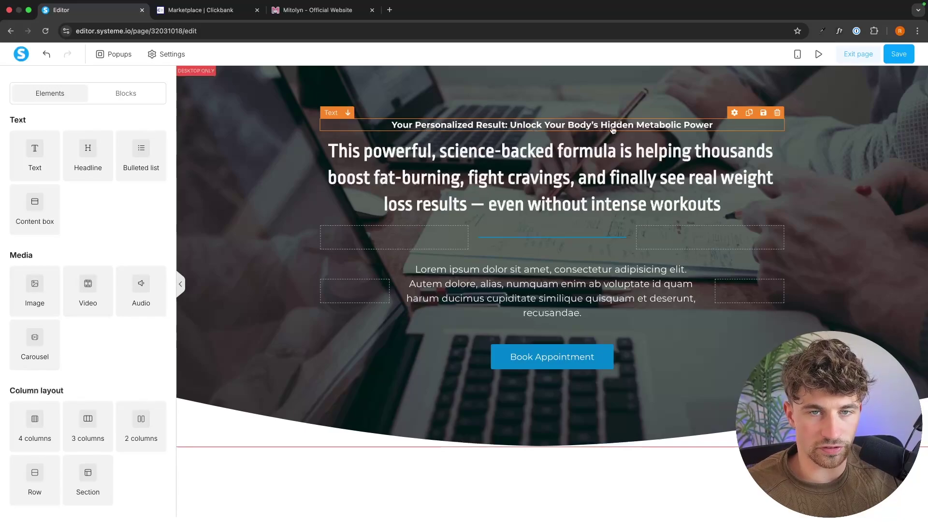
left_click(580, 128)
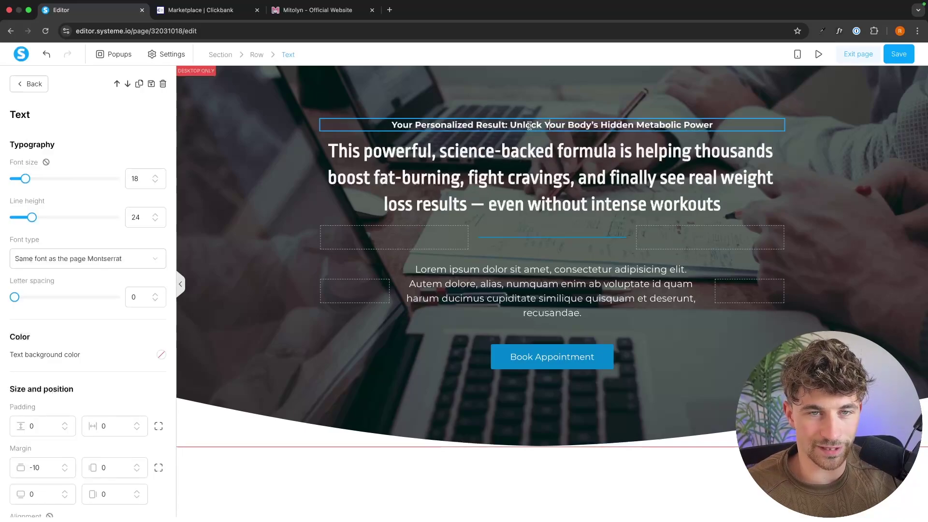
left_click_drag(509, 125, 714, 124)
key("super+3")
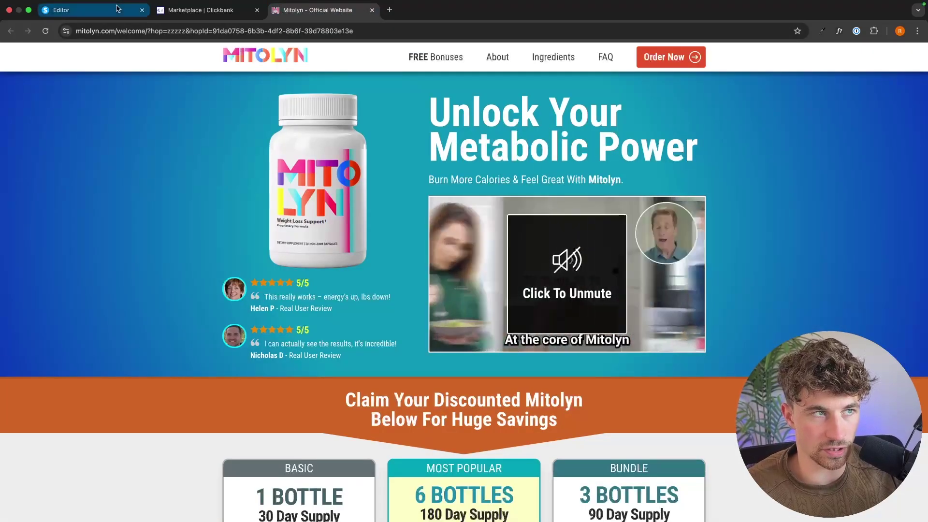
key("super+1")
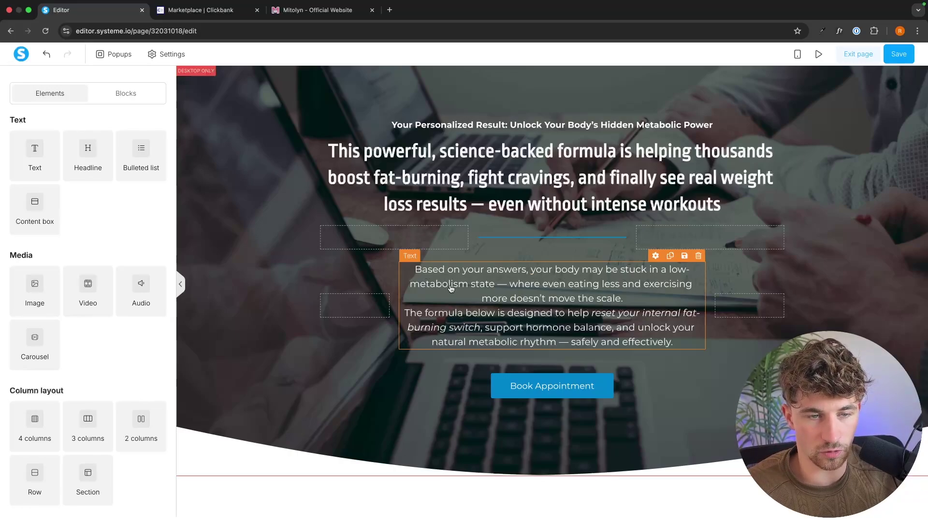
Shrink the low-metabolism paragraph to font size 17 with line height 22
triple_click(546, 309)
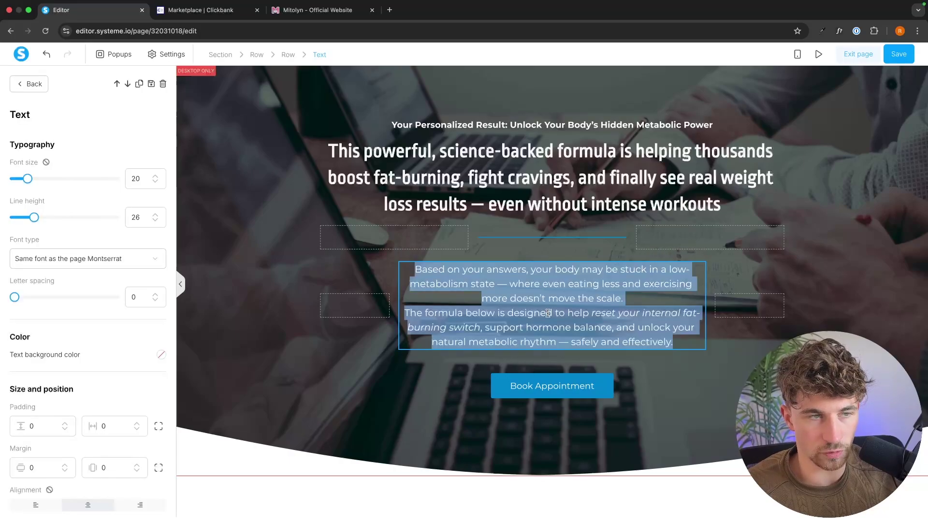
left_click(155, 183)
left_click(154, 184)
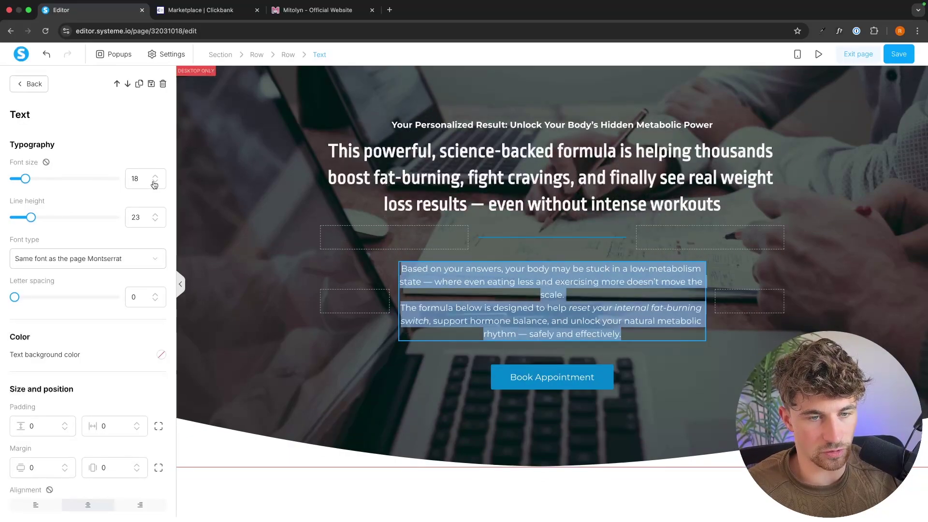
left_click(155, 183)
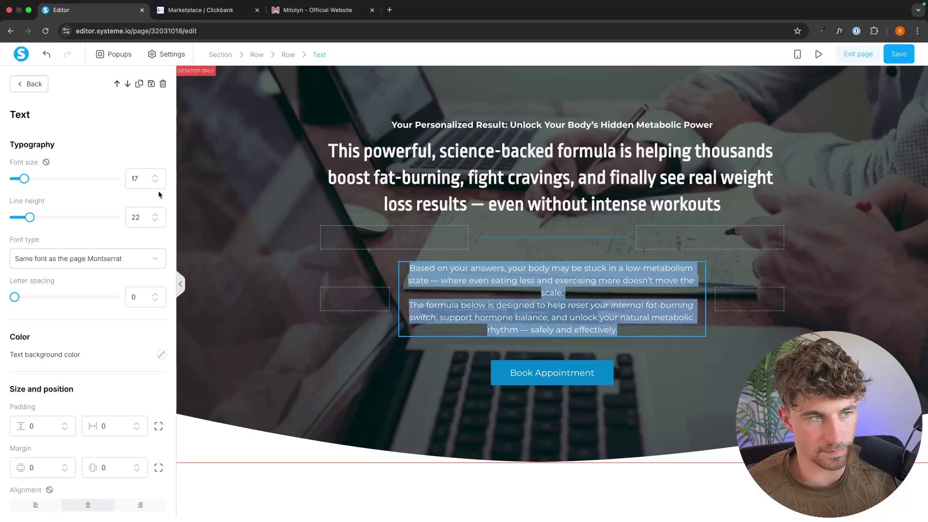
left_click(155, 183)
key("Escape")
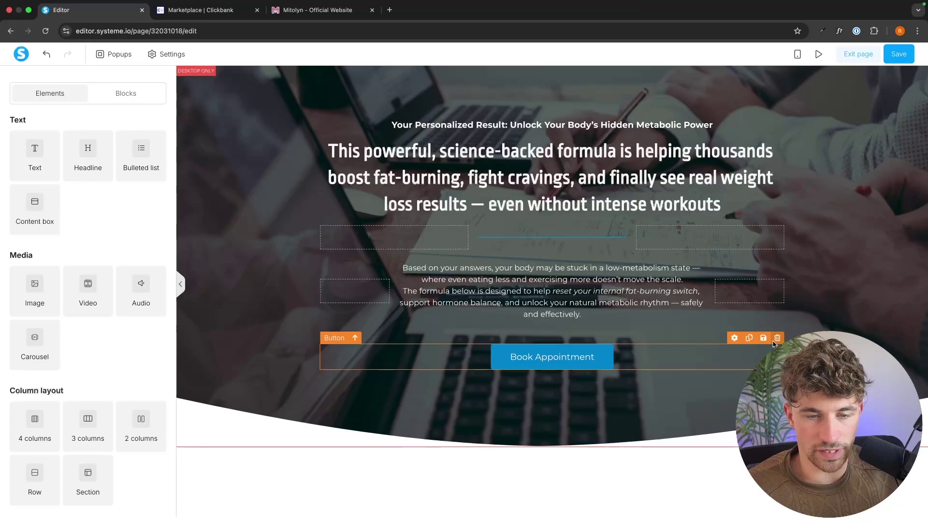
Delete the Book Appointment button and drop a Survey element beneath the body paragraph
left_click(777, 337)
left_click(556, 96)
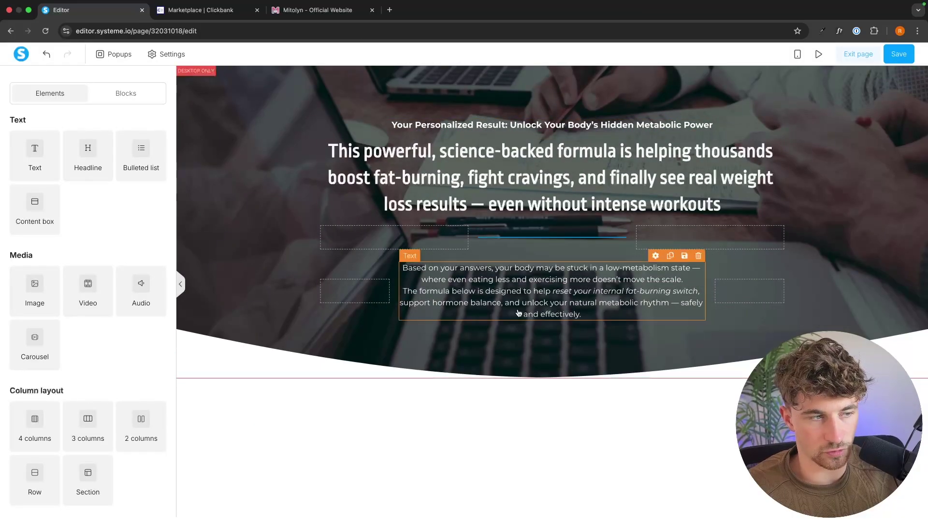
scroll(101, 302, "down", 2)
scroll(101, 302, "down", 7)
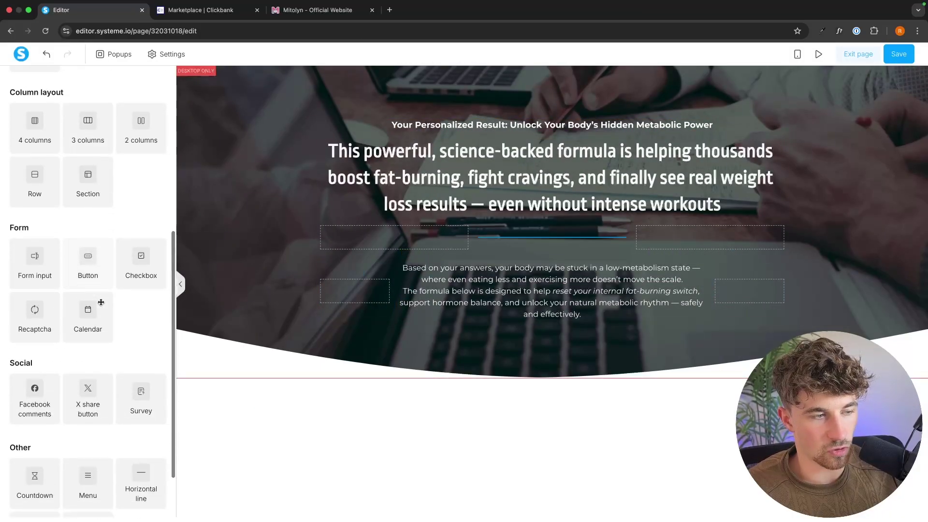
scroll(100, 303, "up", 3)
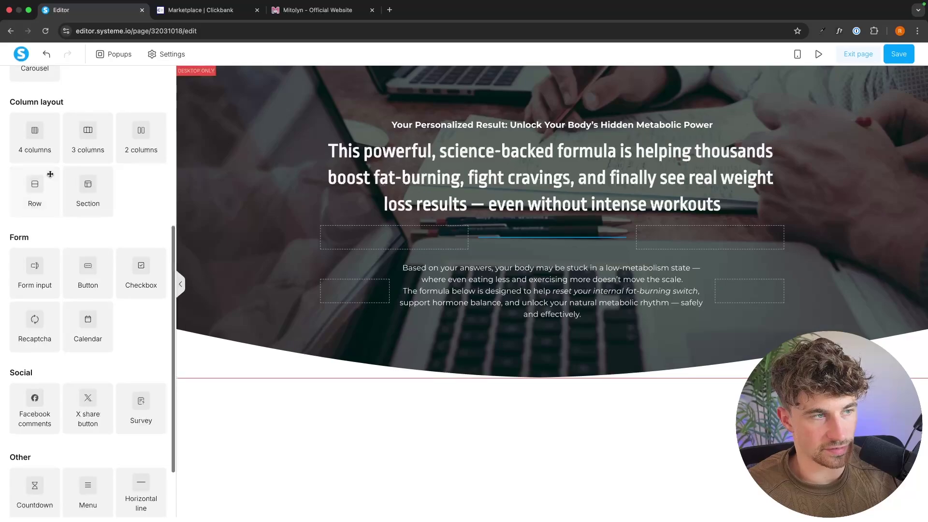
scroll(49, 174, "down", 2)
left_click_drag(136, 366, 508, 310)
scroll(551, 314, "down", 1)
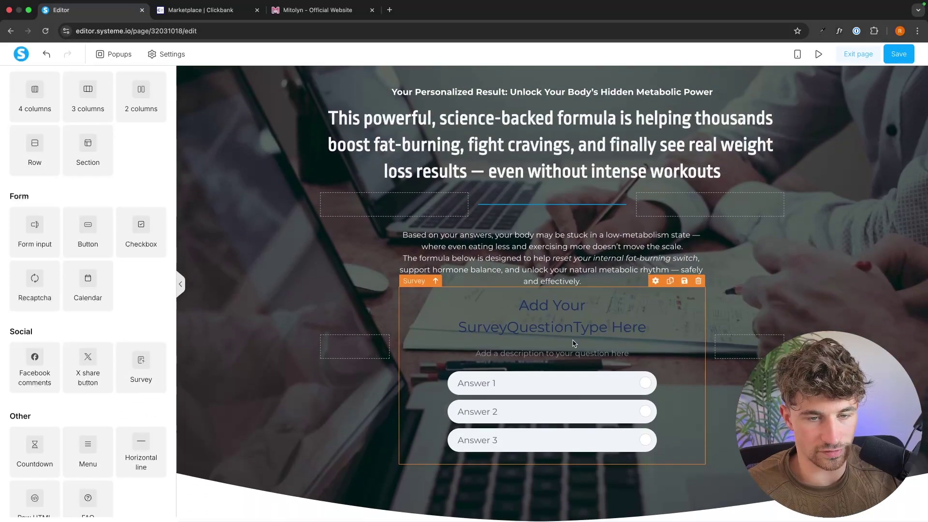
Make the survey's question title colour white (ffffff) and its subtitle near-white (f8f8f8)
left_click(566, 315)
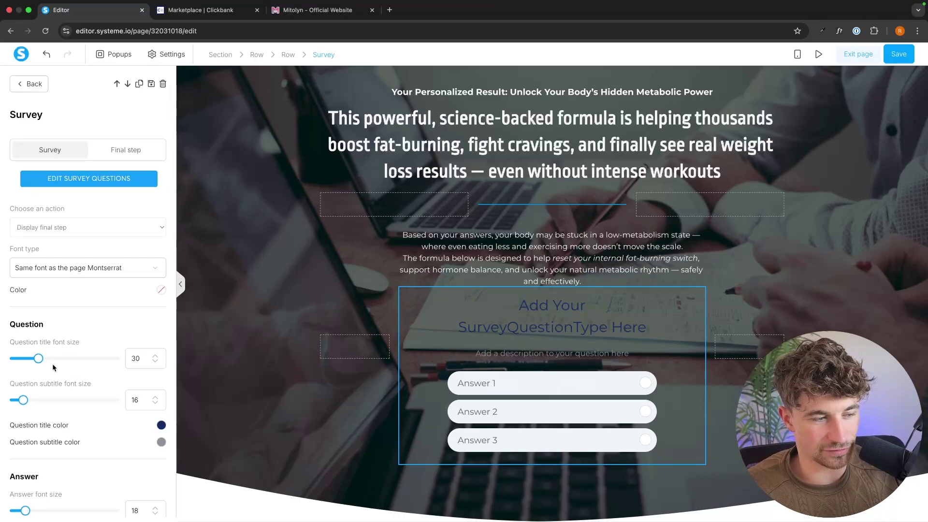
scroll(72, 368, "down", 2)
left_click(160, 374)
left_click_drag(99, 337, 23, 307)
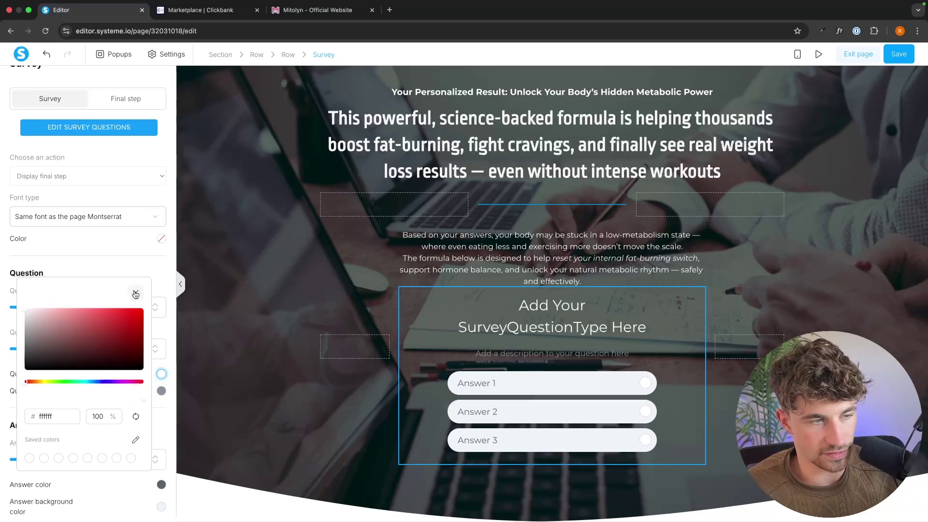
left_click(135, 292)
left_click(162, 390)
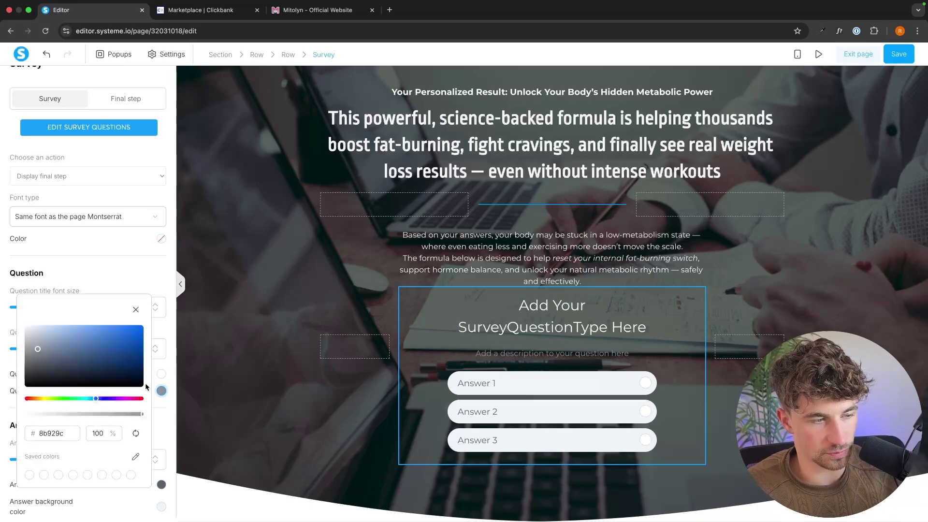
left_click_drag(52, 347, 10, 320)
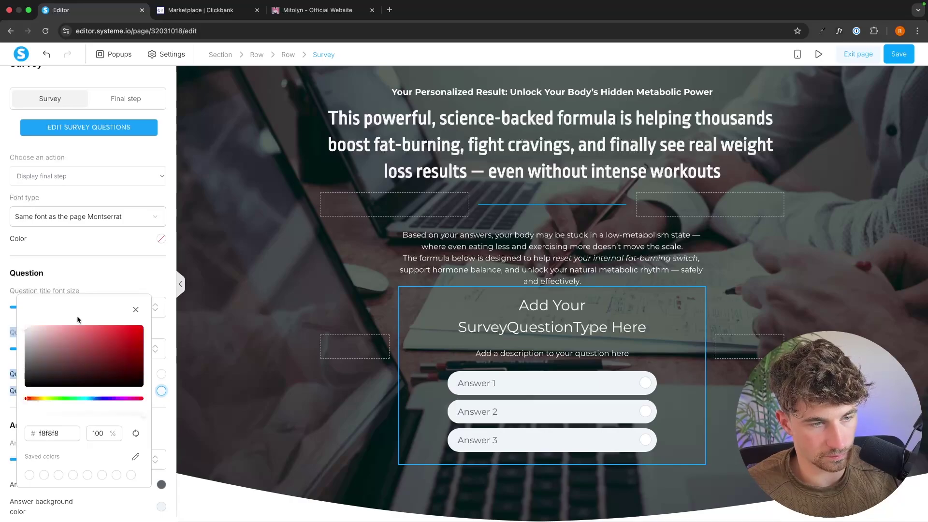
left_click(135, 309)
left_click(220, 308)
left_click(556, 347)
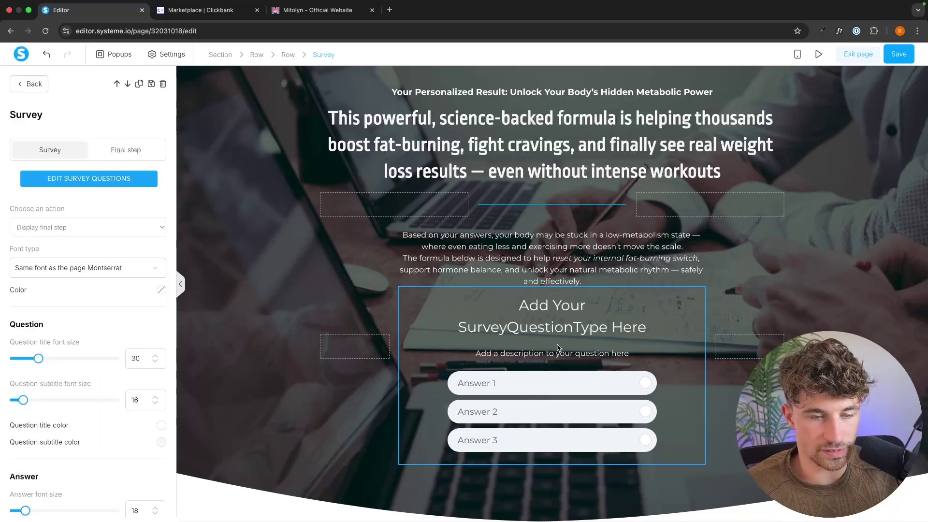
Open the first survey question and set its first answer to 'Slow metabolism'
left_click(82, 182)
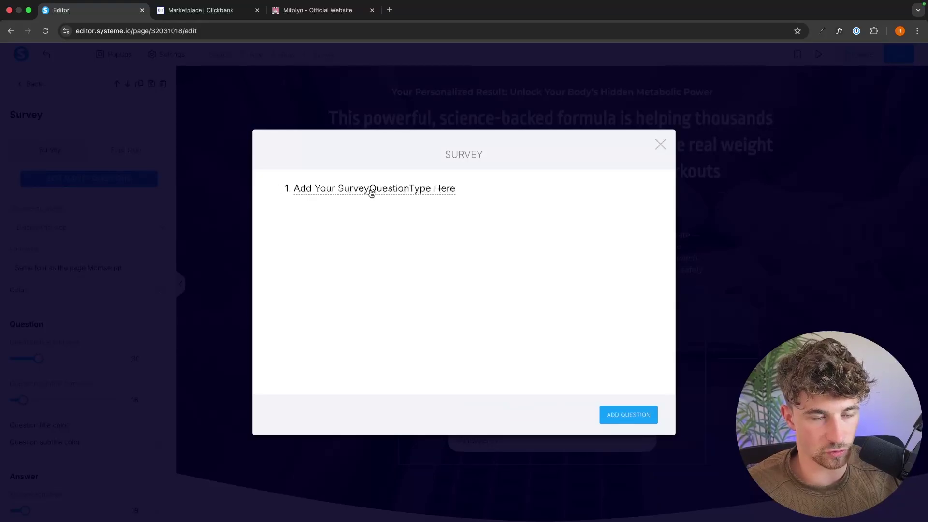
left_click(348, 188)
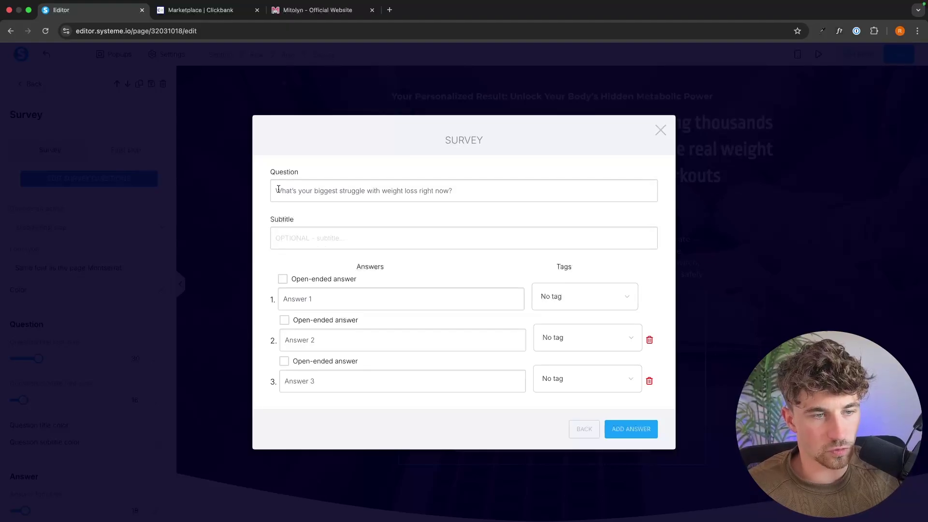
left_click_drag(275, 188, 458, 194)
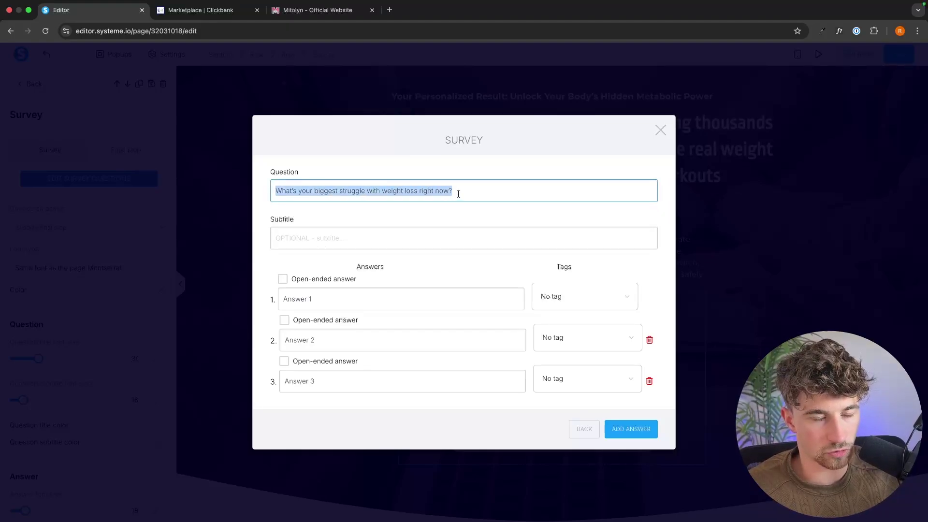
left_click(422, 223)
left_click(340, 300)
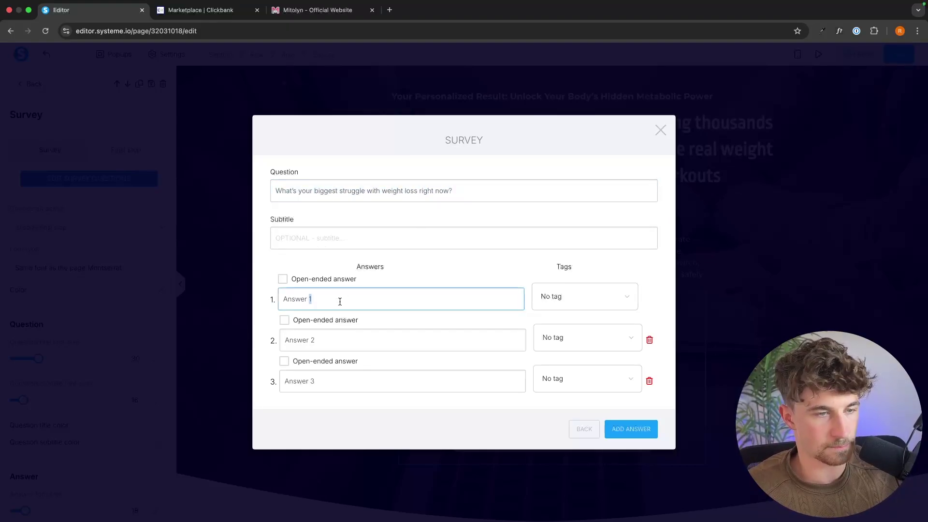
key("super+a")
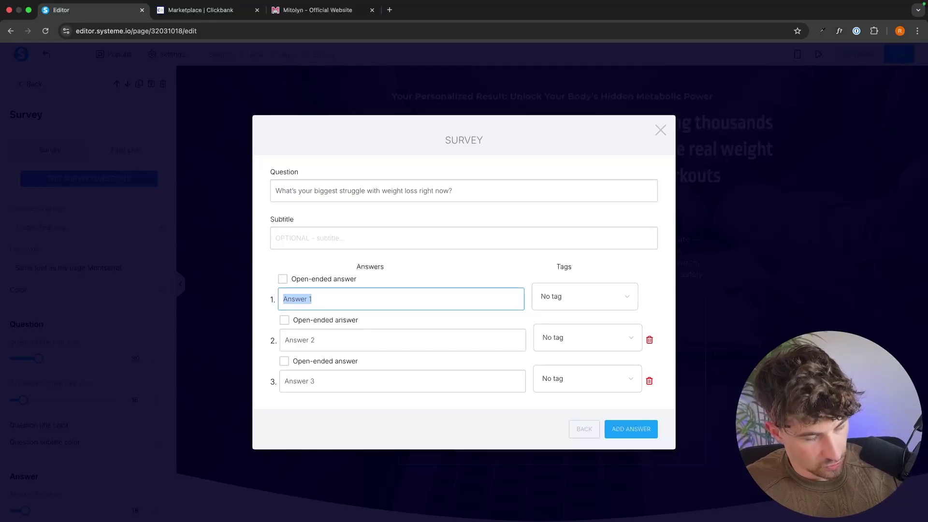
type("Slow me")
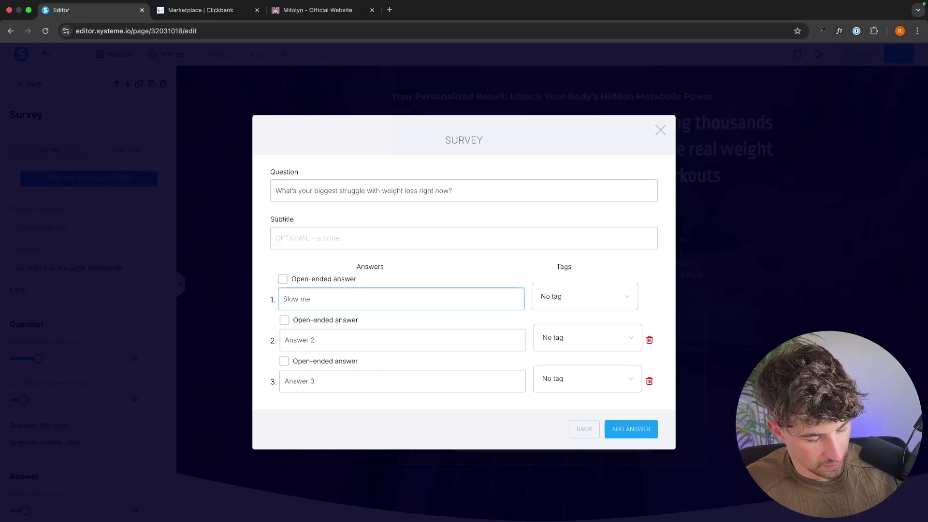
type("taboli")
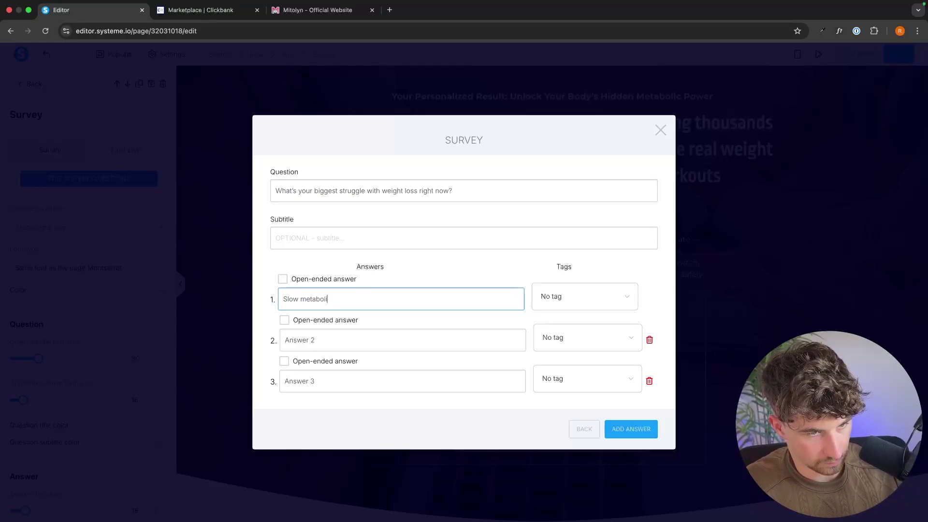
type("sm")
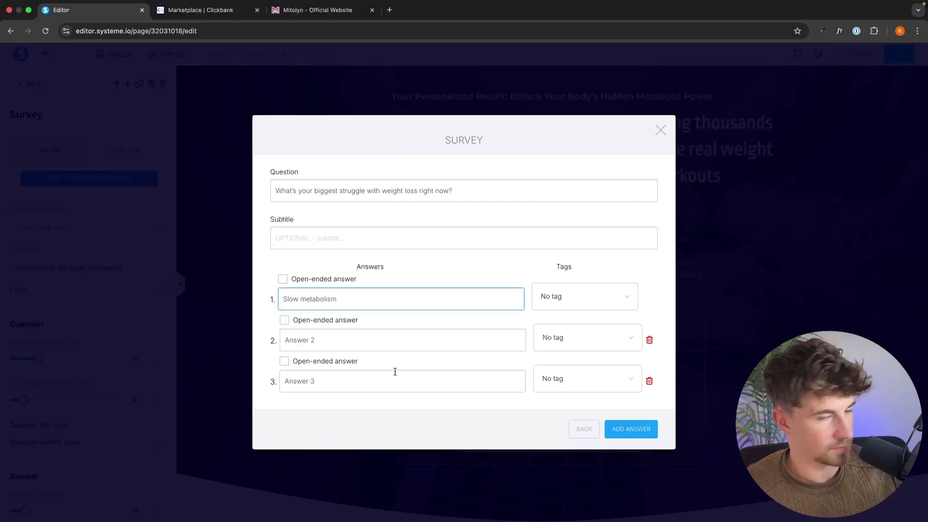
Set answers two and three to 'Craving a and emotional eating' and 'Stubborn belly fat that won't go away'
left_click(377, 342)
type("Cravi")
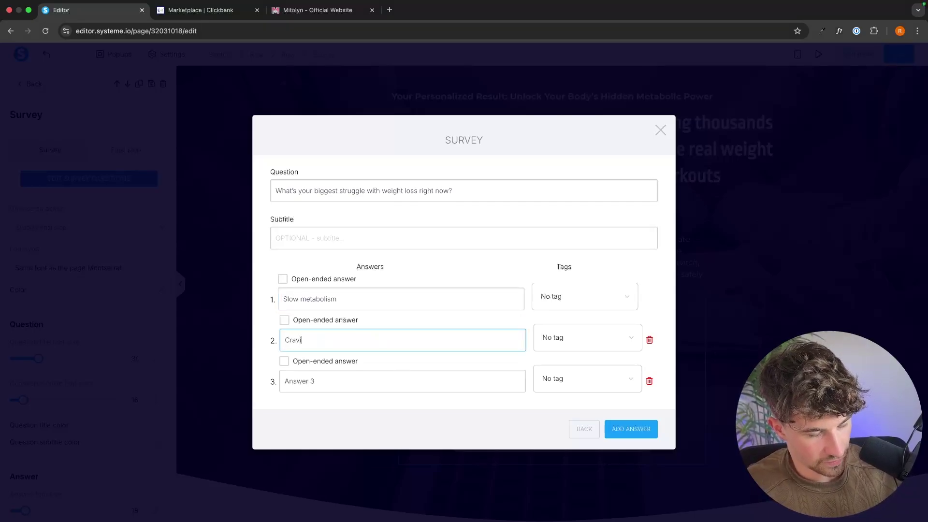
type("ng a and ")
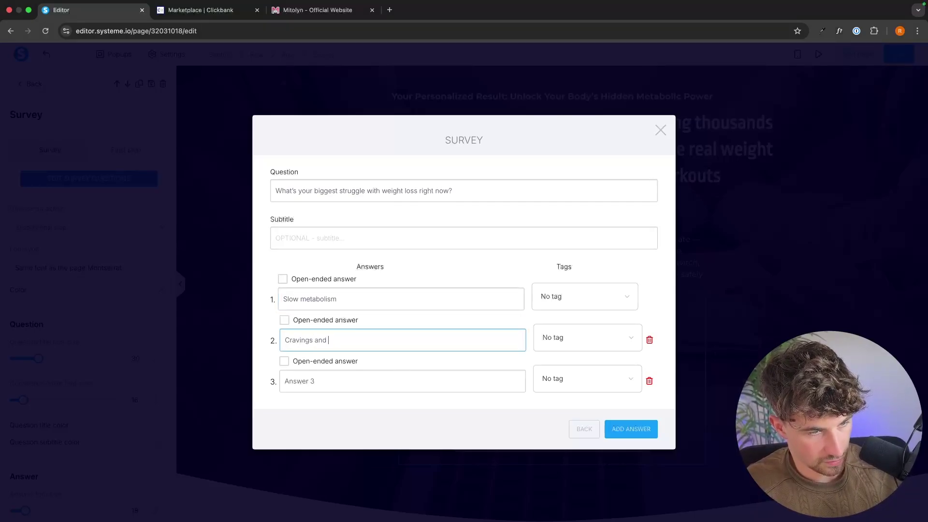
type("emotional eating")
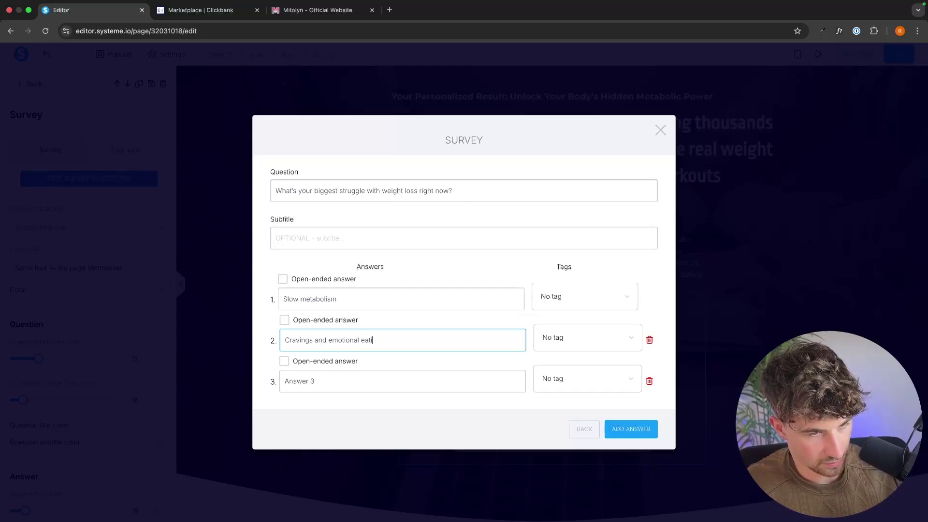
triple_click(370, 382)
type("Stubborn belly fat th")
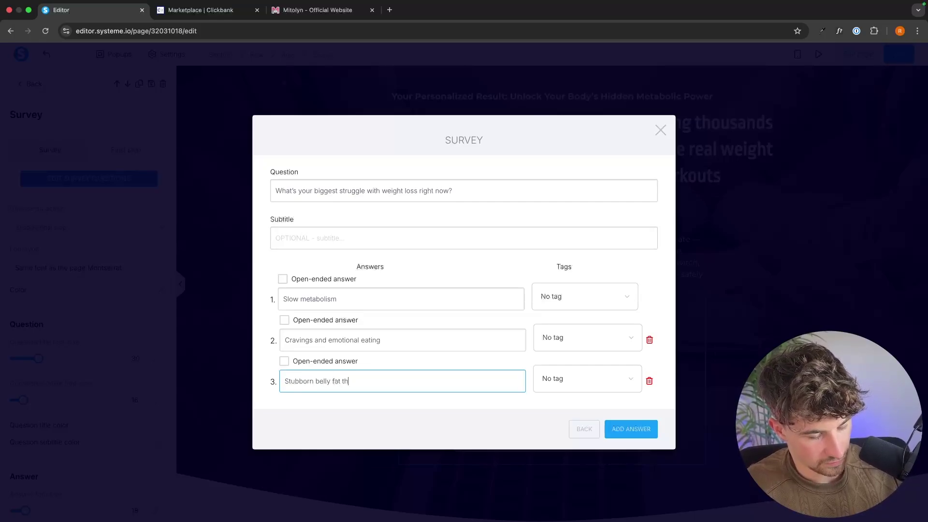
type("at won't go")
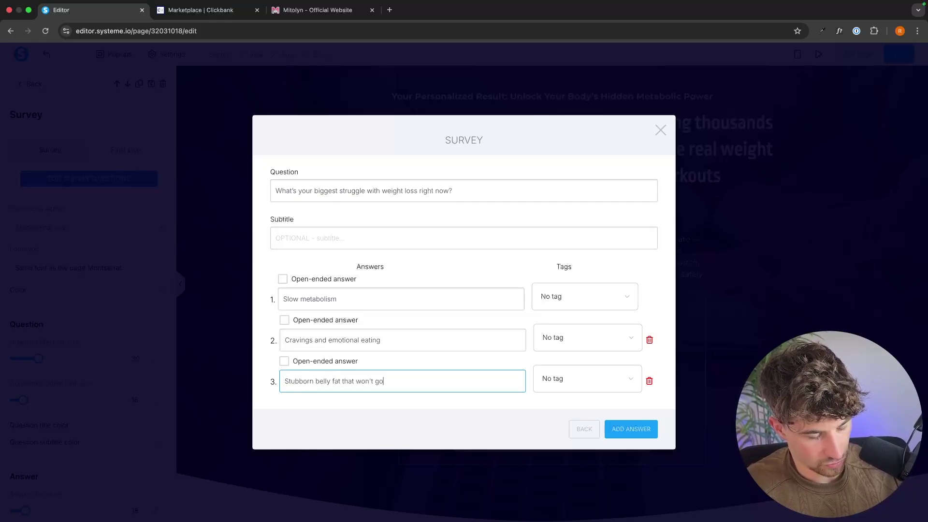
type(" away")
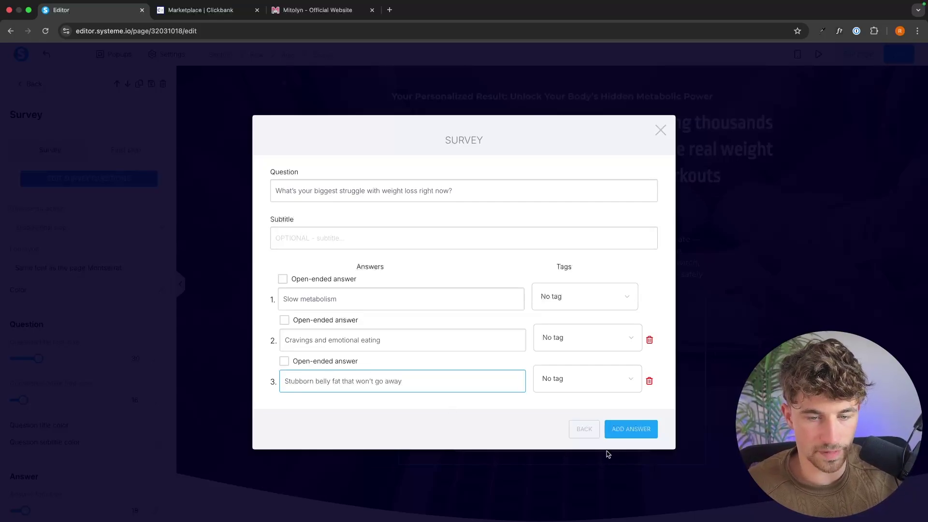
Add a fourth answer 'I just don't have the motiva' and delete the extra fifth row
left_click(612, 433)
double_click(347, 406)
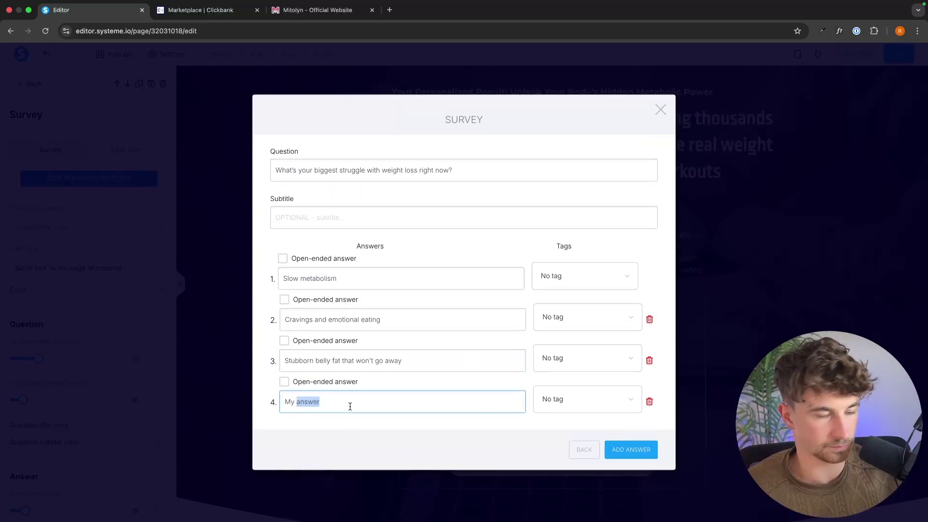
key("super+a")
key("BackSpace")
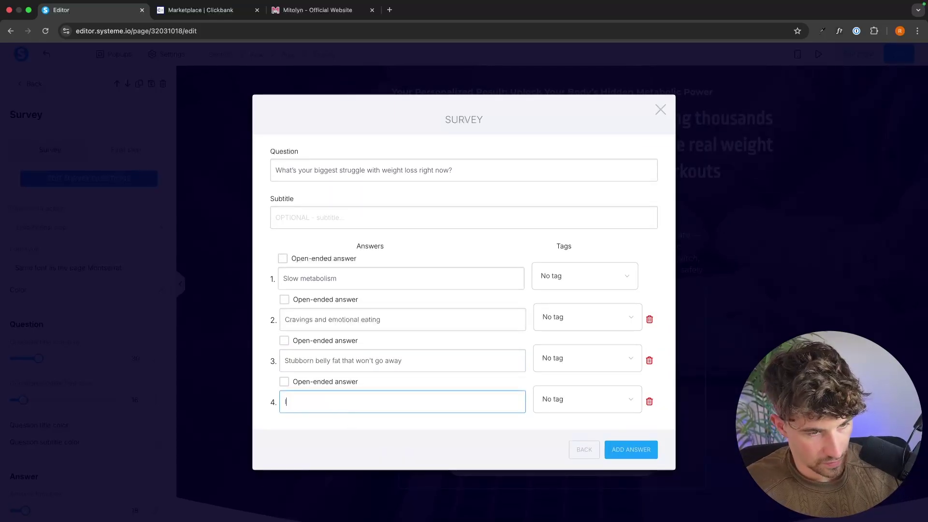
type("I just don't")
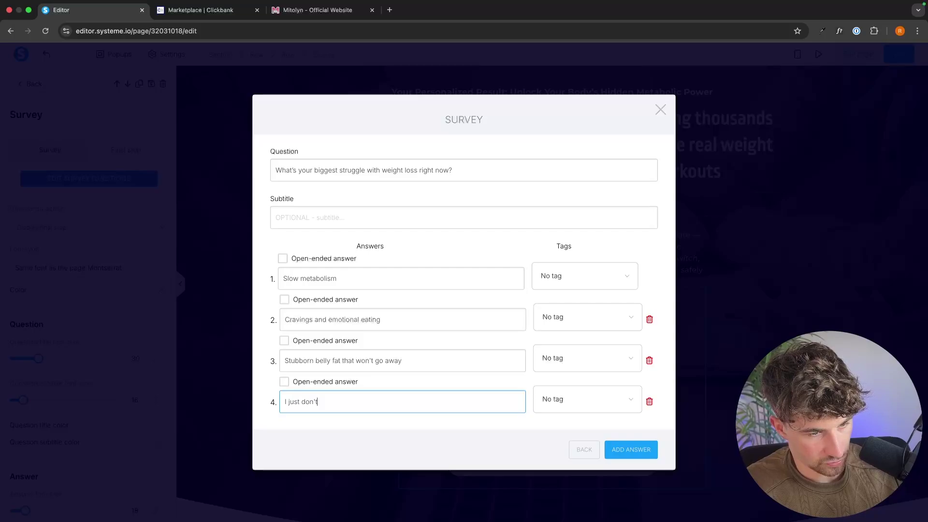
type(" have the motivation")
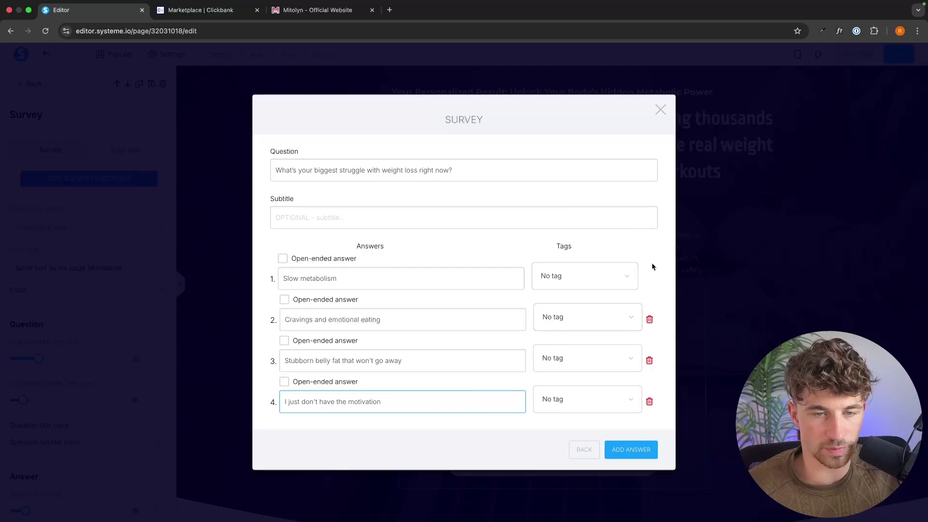
left_click(610, 245)
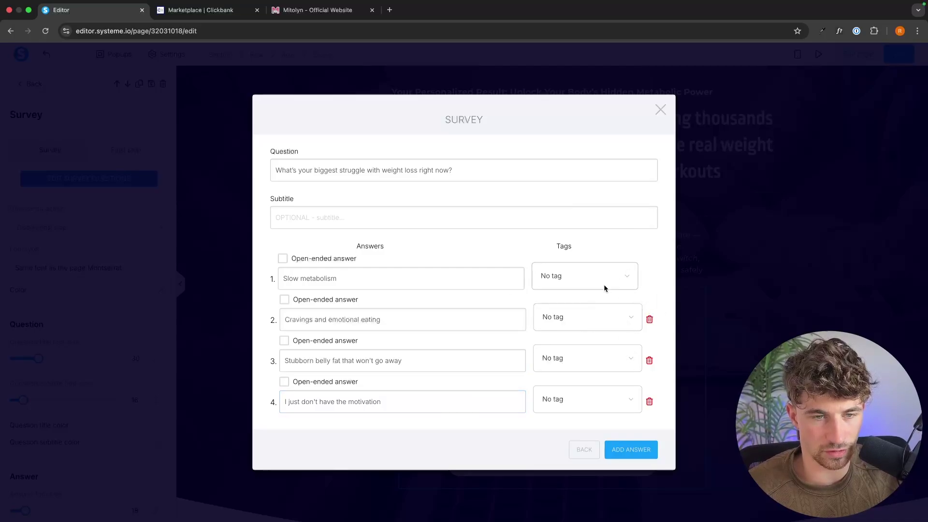
left_click(633, 451)
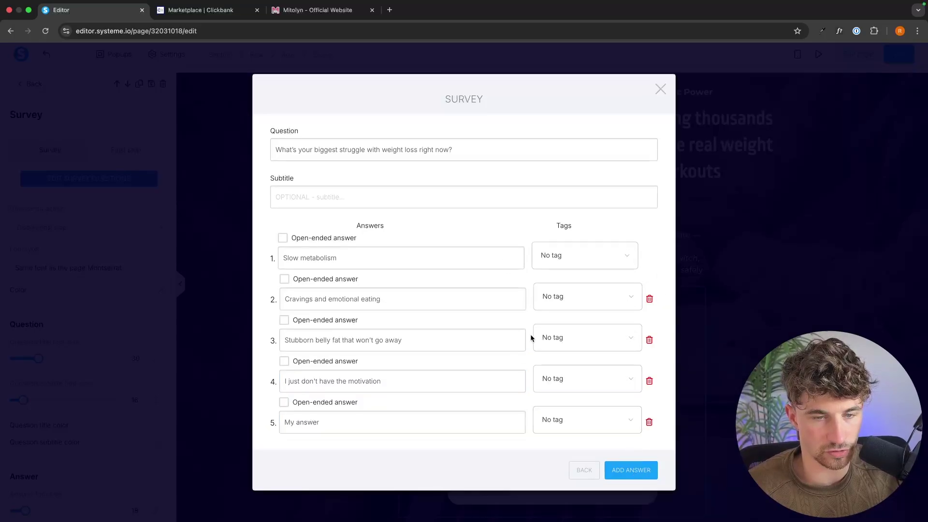
left_click(648, 424)
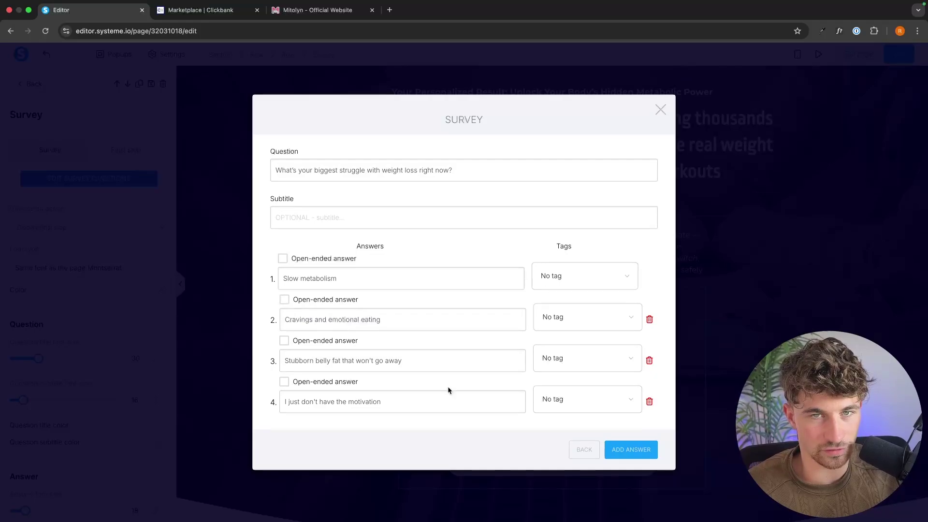
Add a second question with pasted wording and first answer 'Less than 3 mon'
left_click(581, 448)
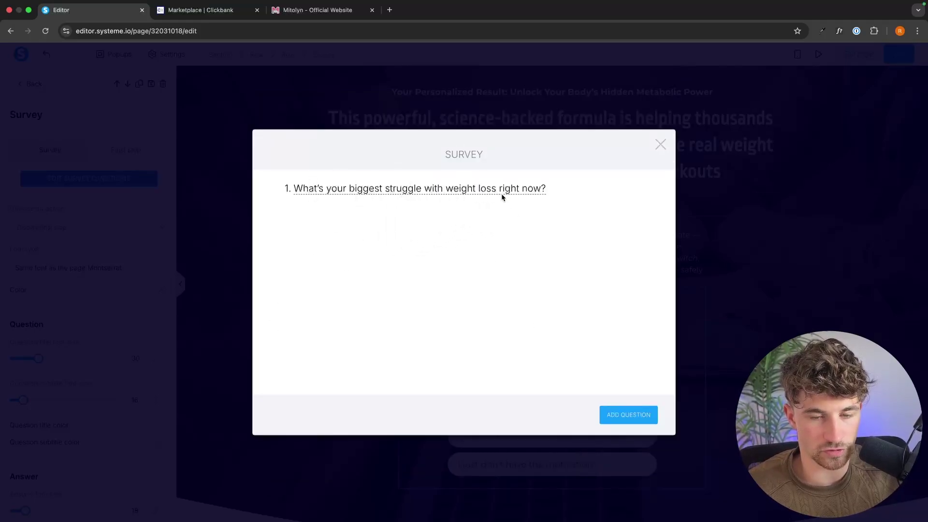
left_click(616, 413)
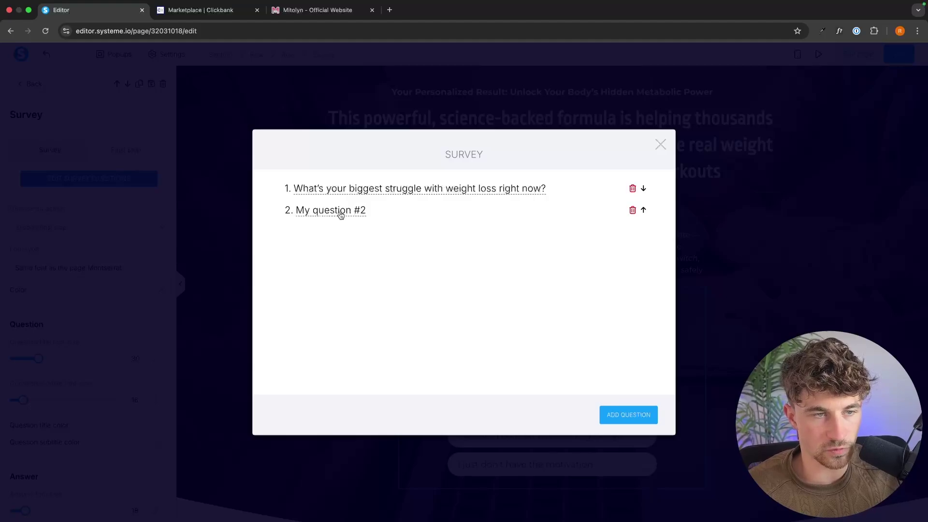
left_click(341, 215)
left_click_drag(339, 207, 254, 208)
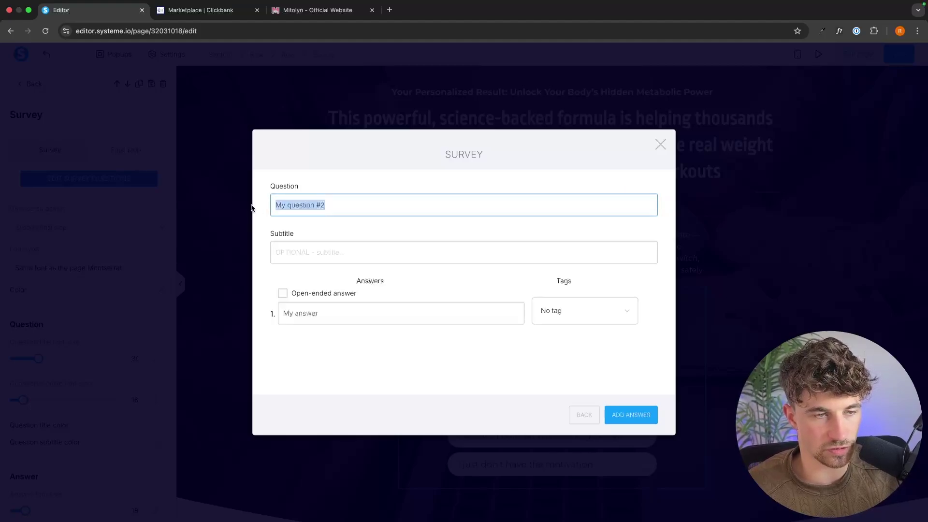
type("How long have you been trying to lose weight?")
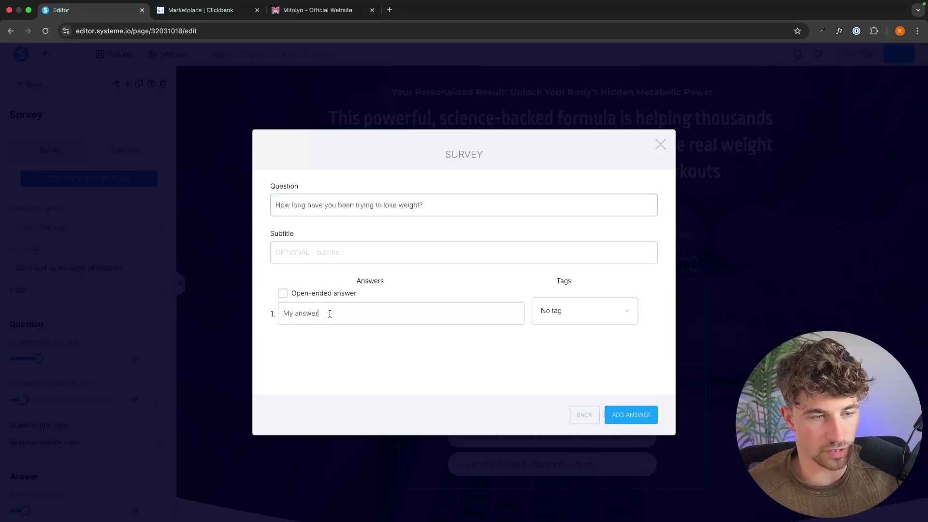
triple_click(330, 313)
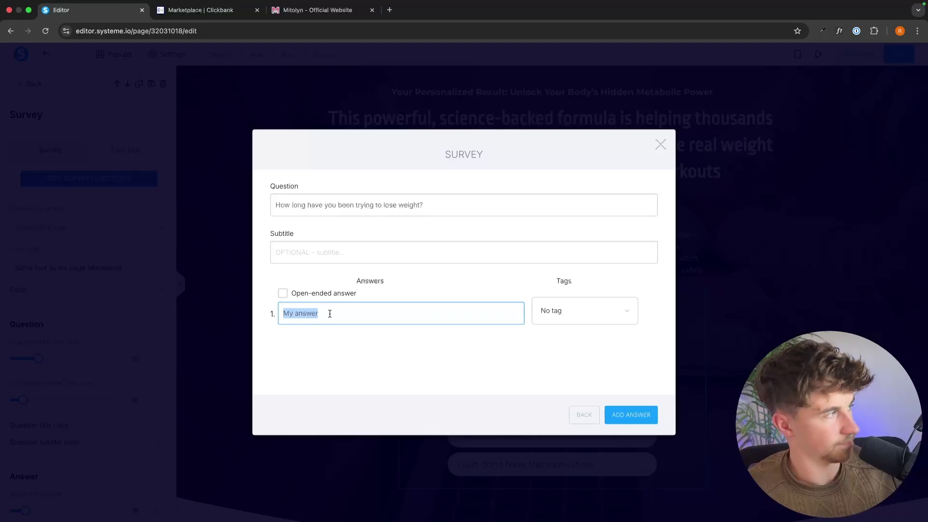
type("Le")
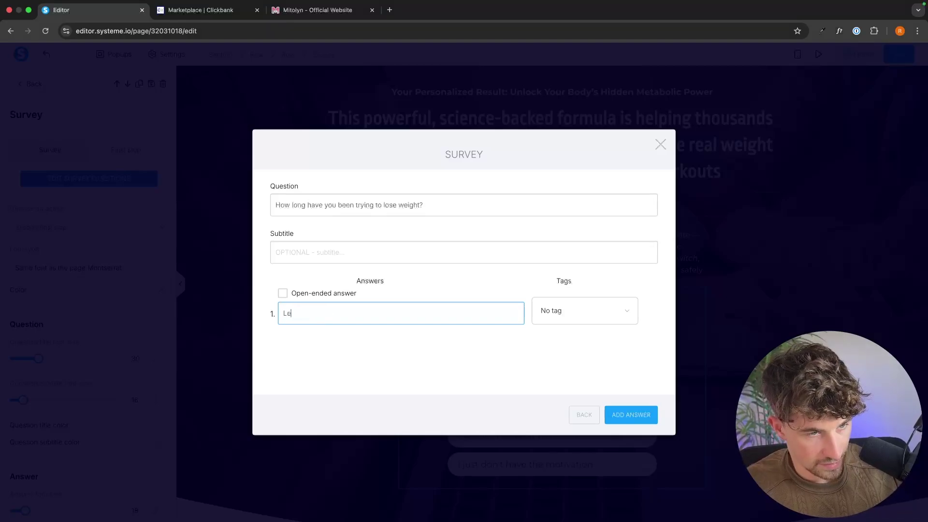
type("ss than 3 months")
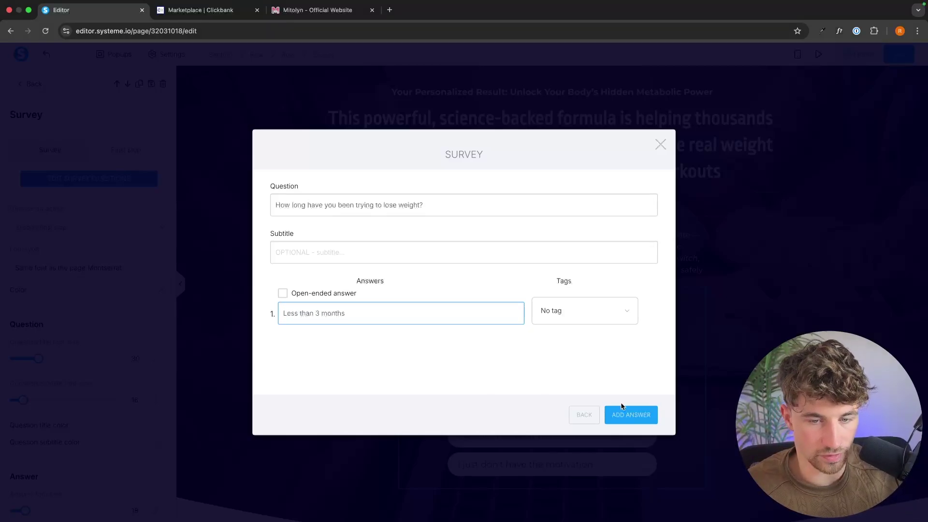
Add answers '3 - 6 mo' and '6 months - 2 yeasr' to the second question
left_click(622, 411)
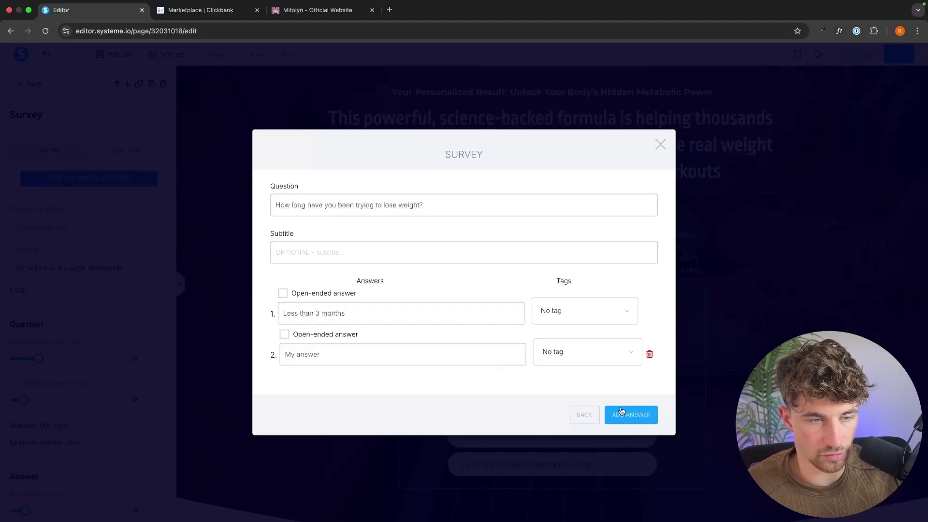
left_click(314, 360)
type("3")
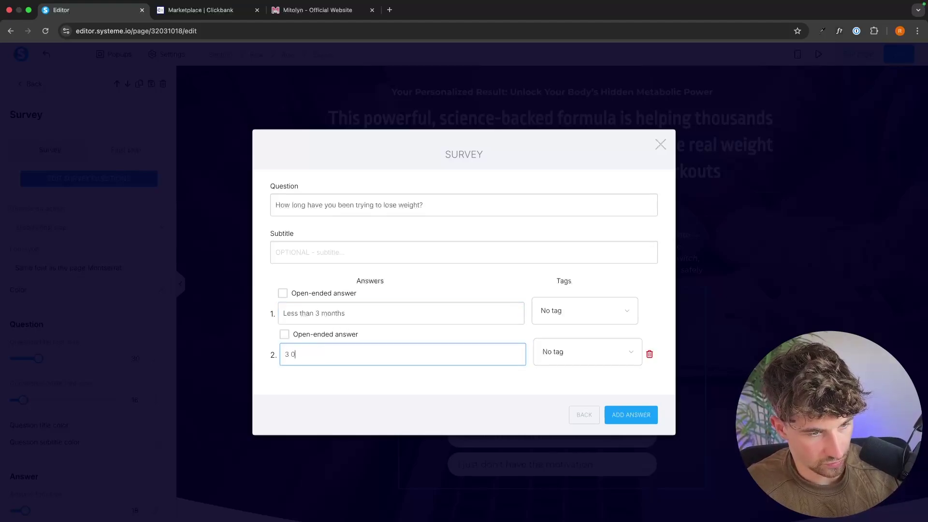
type(" - 6 months")
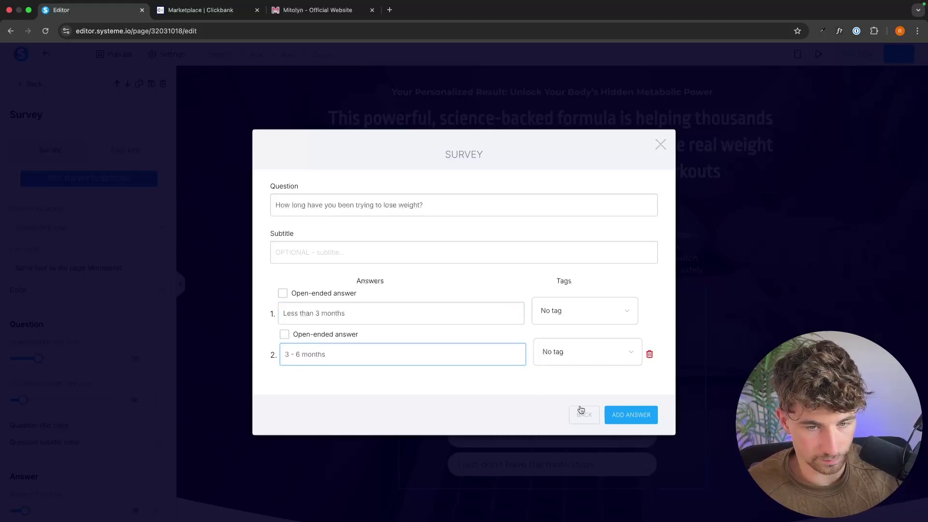
left_click(638, 413)
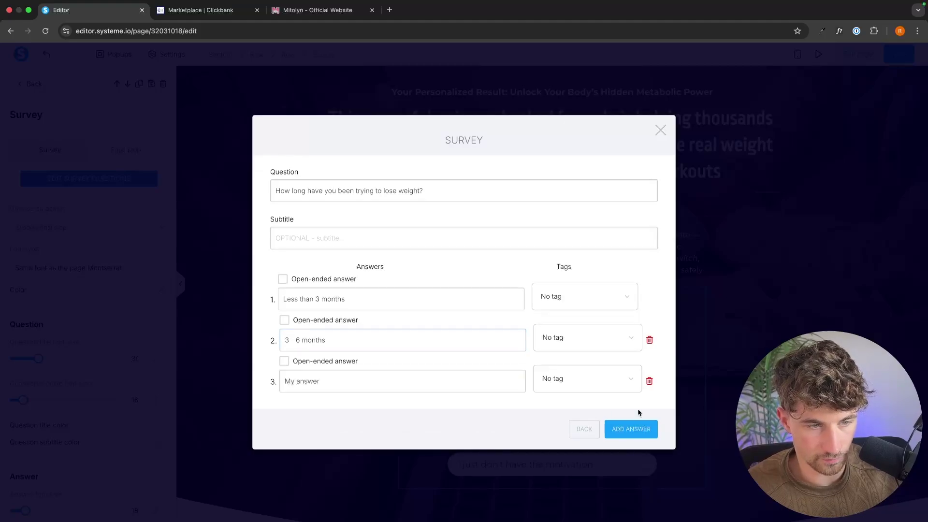
left_click(348, 386)
triple_click(348, 387)
type("6 mo")
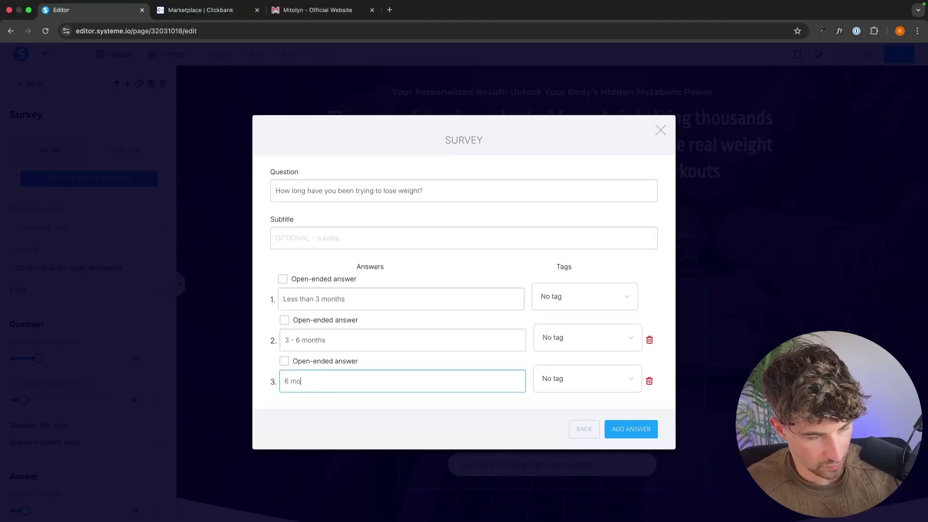
type("nt")
key("BackSpace")
type("nths")
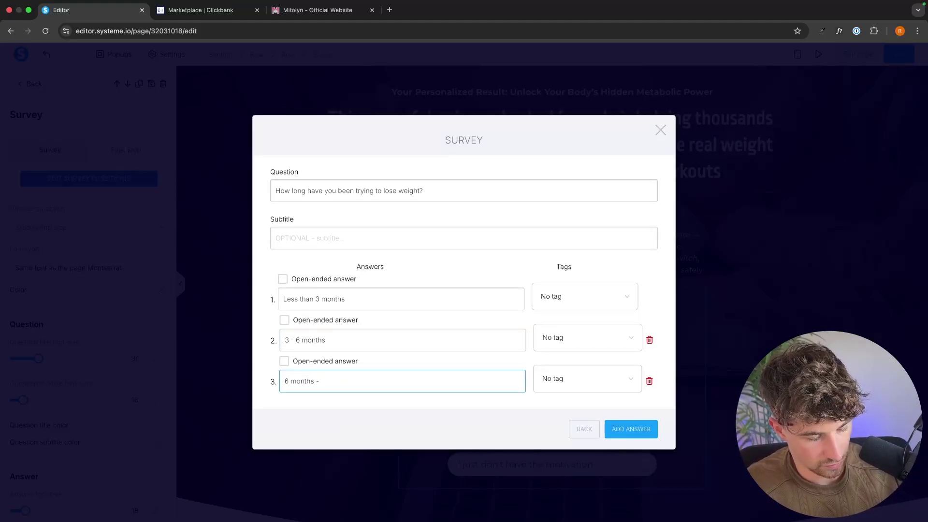
type(" - 2 yeasr")
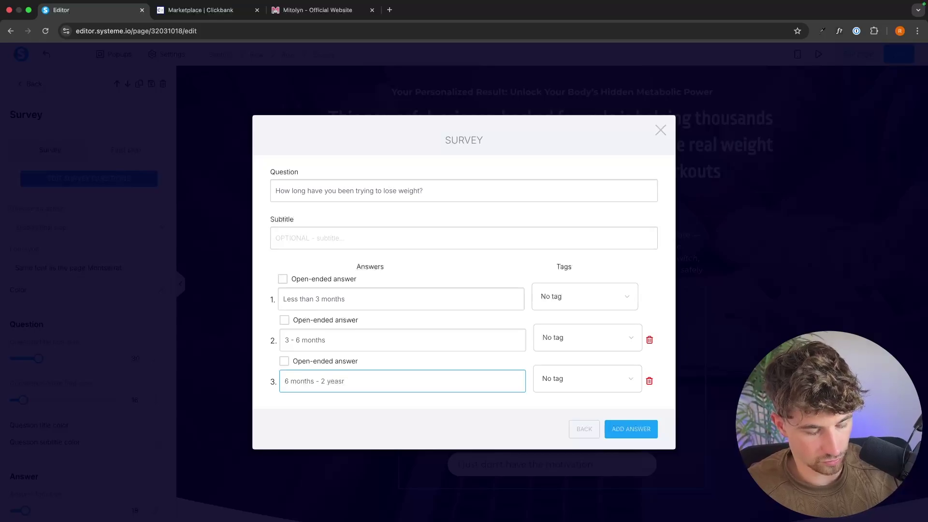
Add a fourth answer 'I've treed everything' and go back to the question list
left_click(640, 433)
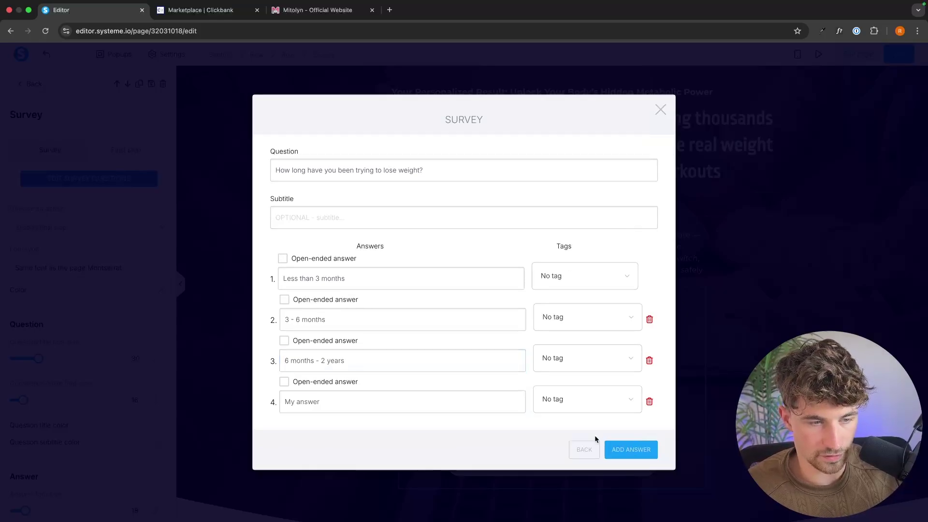
triple_click(346, 405)
key("BackSpace")
type("I've ")
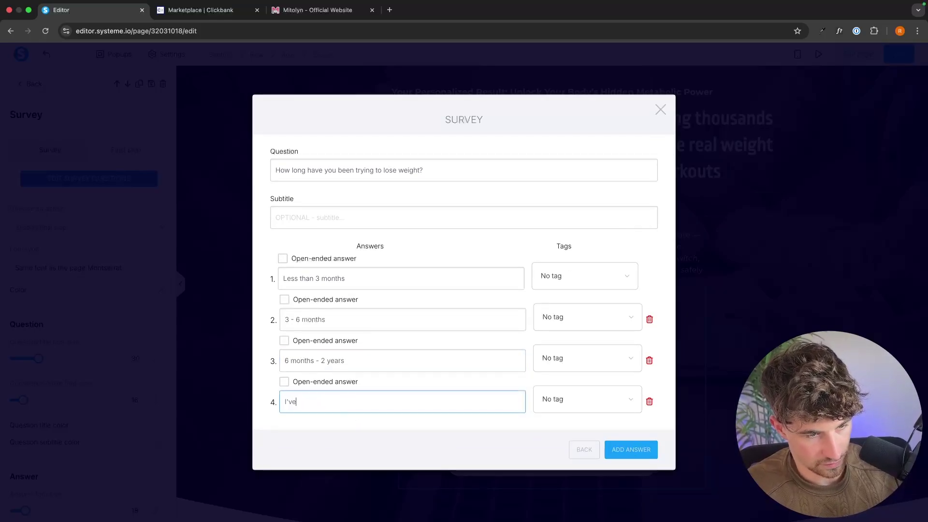
type("tre")
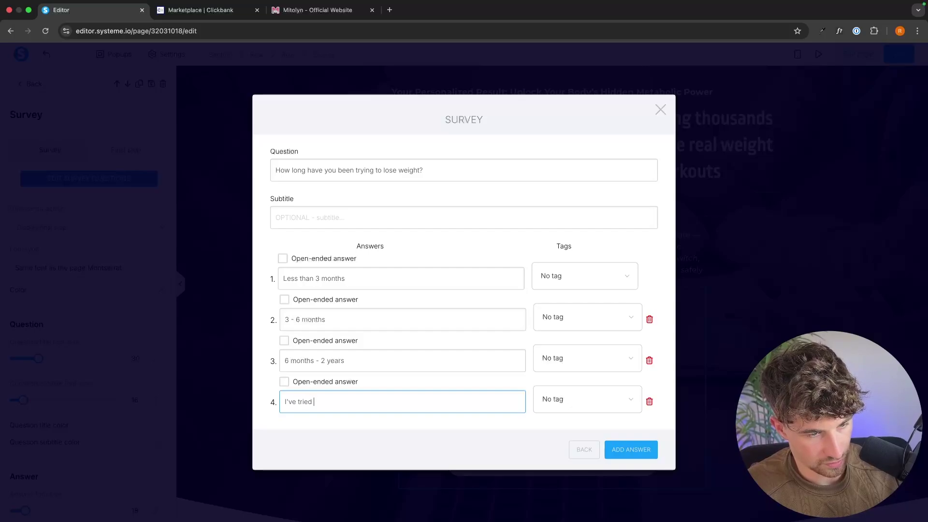
type("ed everyth")
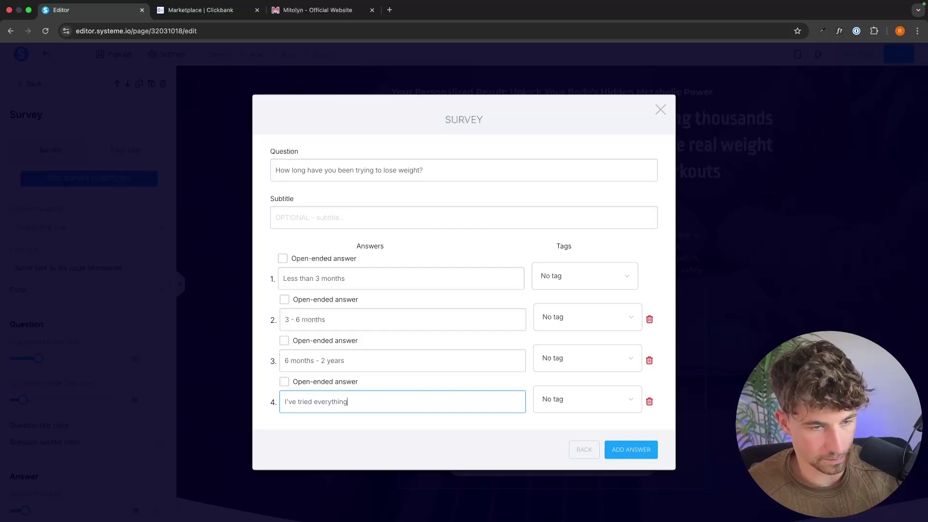
type("ing")
left_click(592, 456)
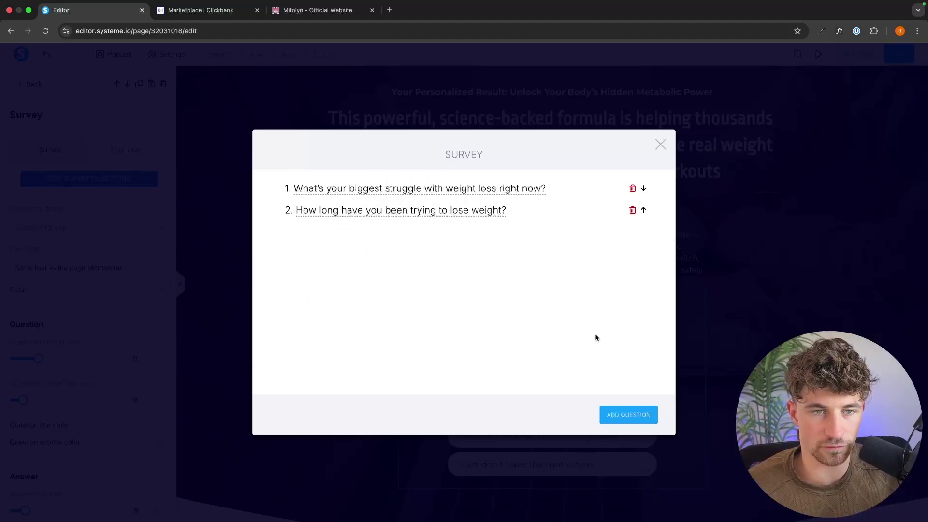
Add a fifth question titled 'When do you want to start seeing results?'
left_click(648, 415)
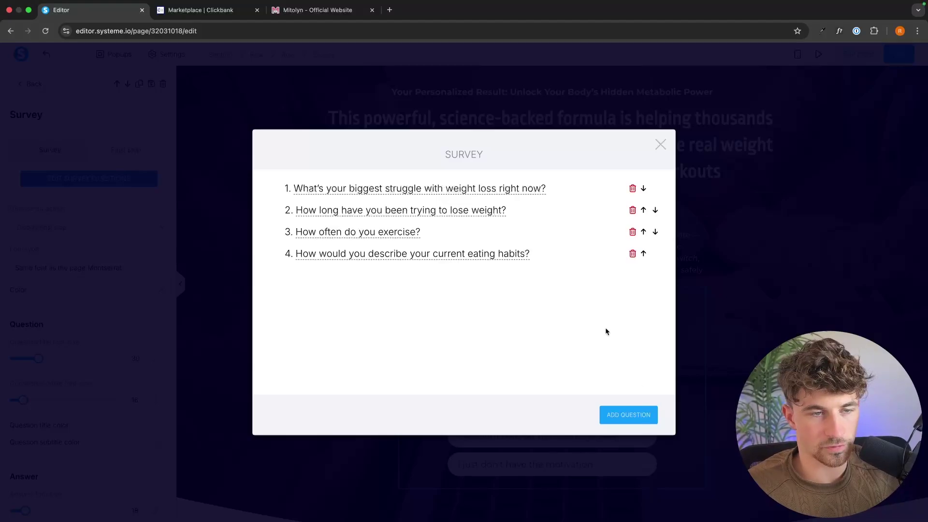
left_click(628, 416)
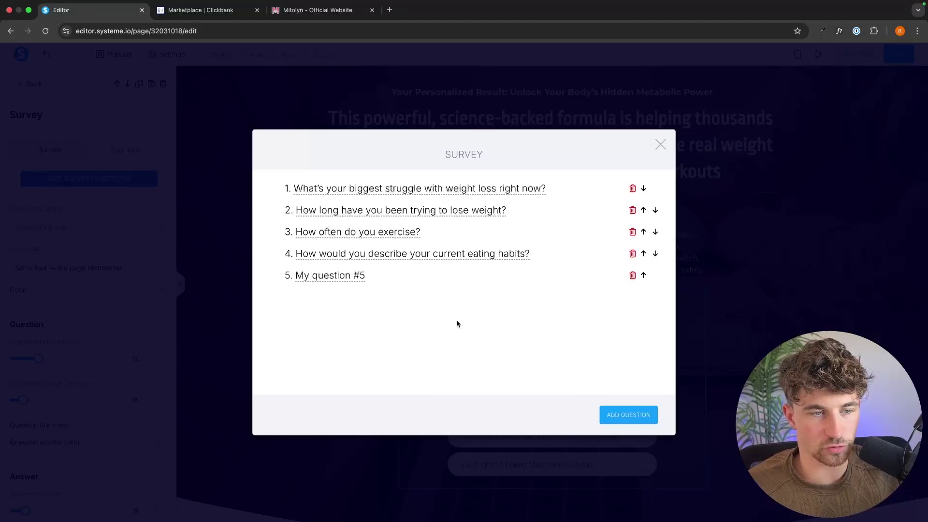
left_click(349, 282)
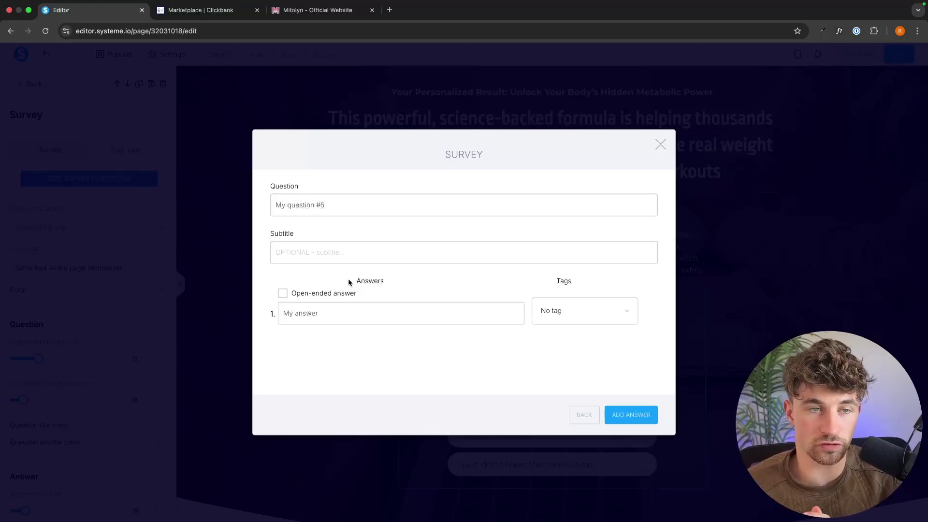
triple_click(340, 205)
type("When do you want to start seeing results?")
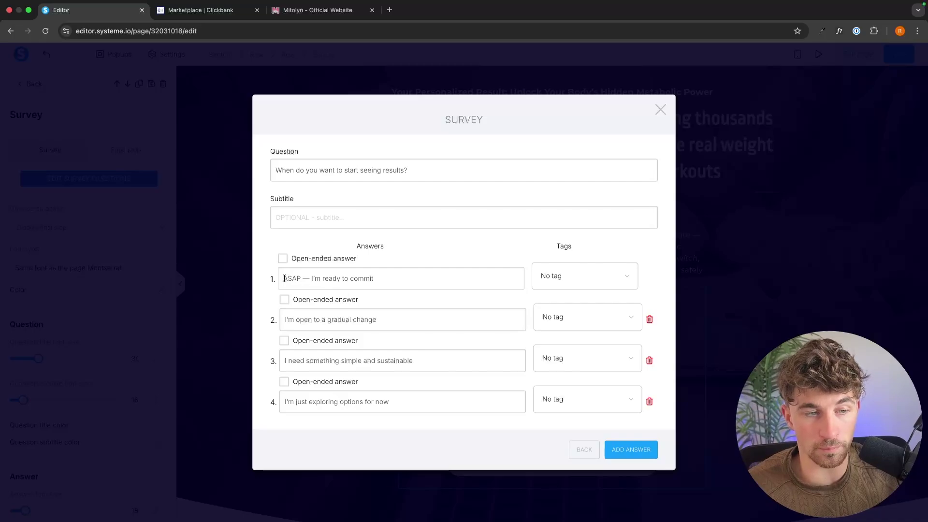
Review the fifth question's first answer, return to the question list, and close the survey editor
left_click_drag(285, 279, 410, 275)
left_click(386, 279)
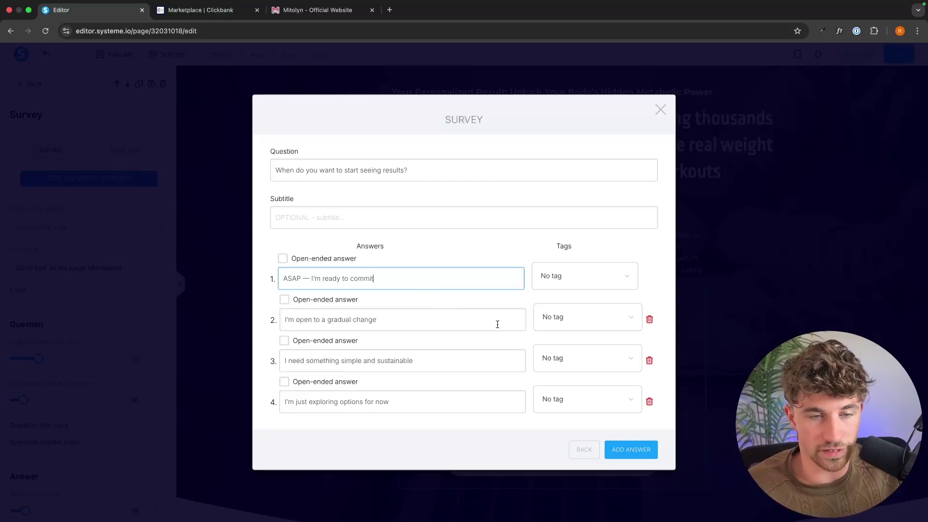
left_click(584, 449)
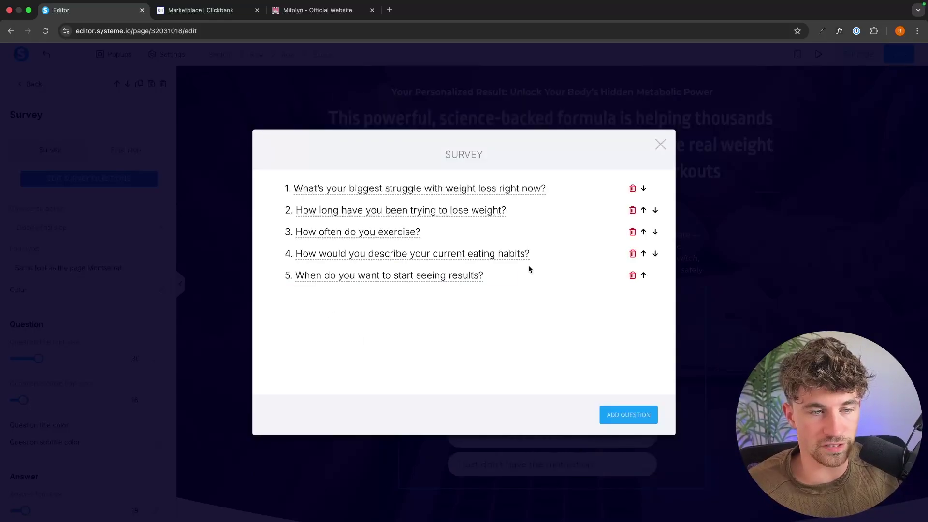
left_click(660, 144)
key("super+3")
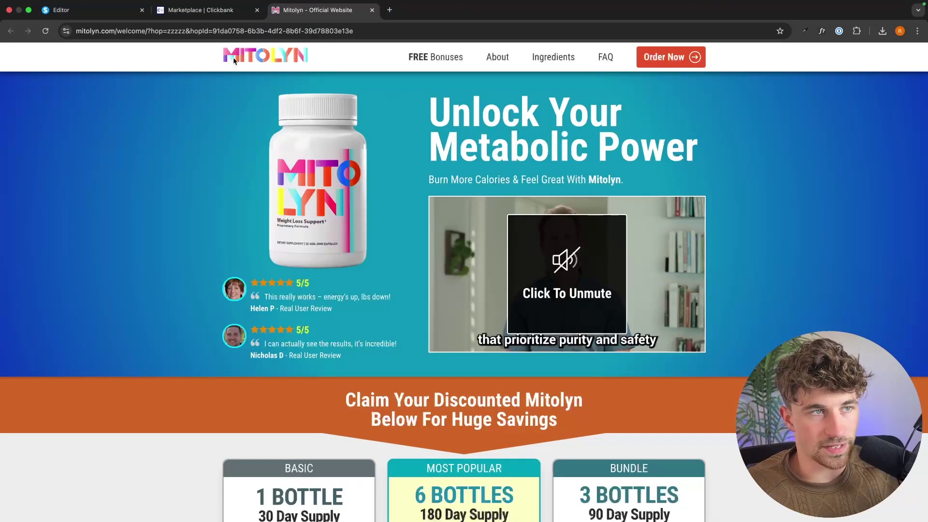
key("super+2")
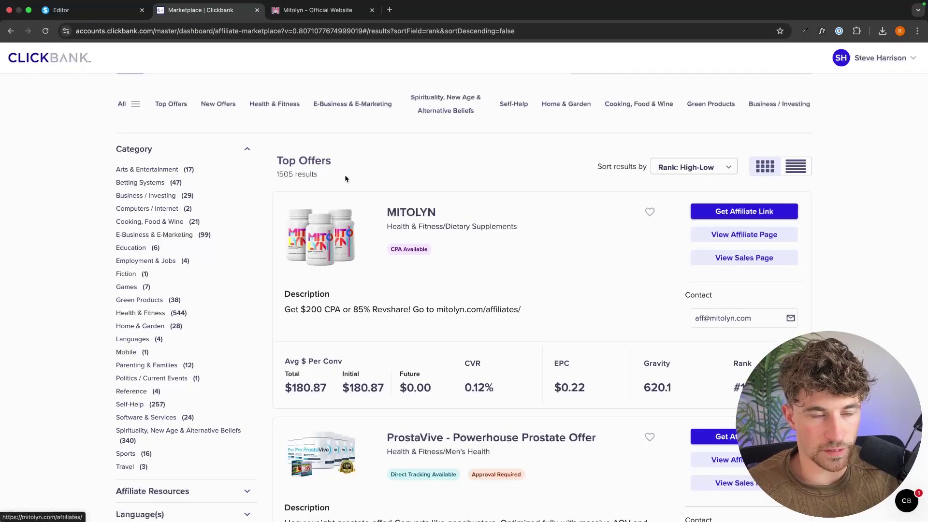
left_click(317, 10)
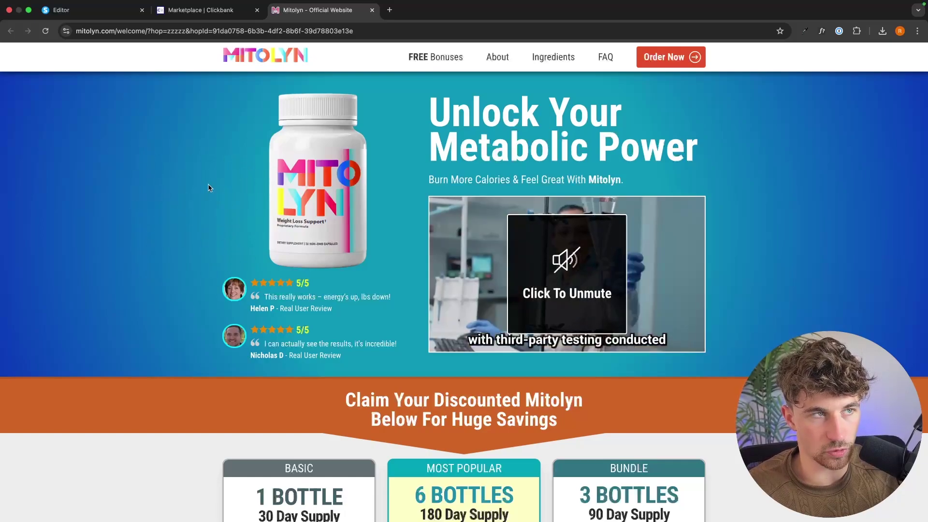
left_click(94, 10)
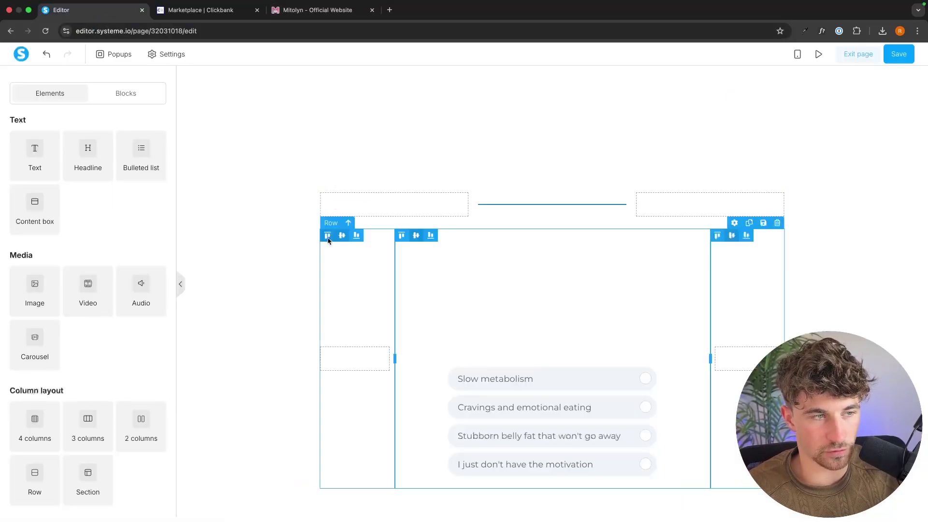
Set the hero section's background colour to bright blue
left_click(269, 244)
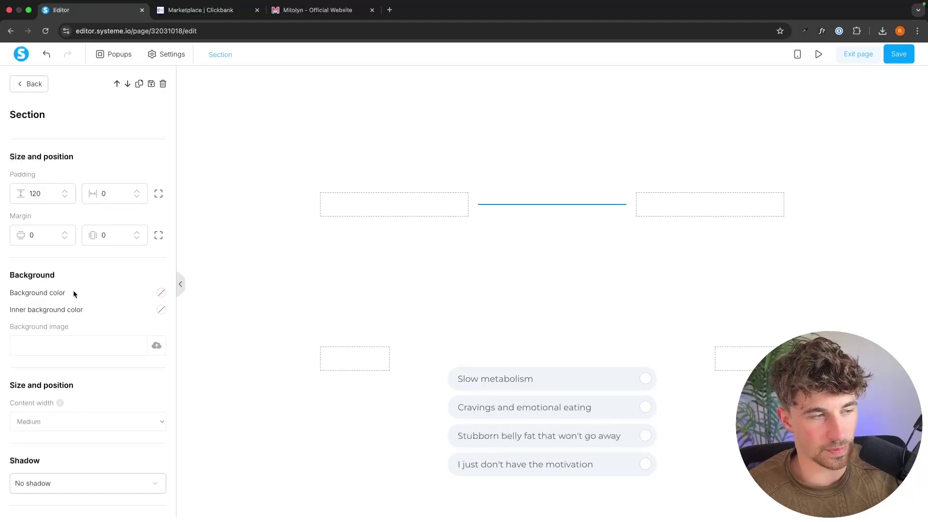
left_click(162, 293)
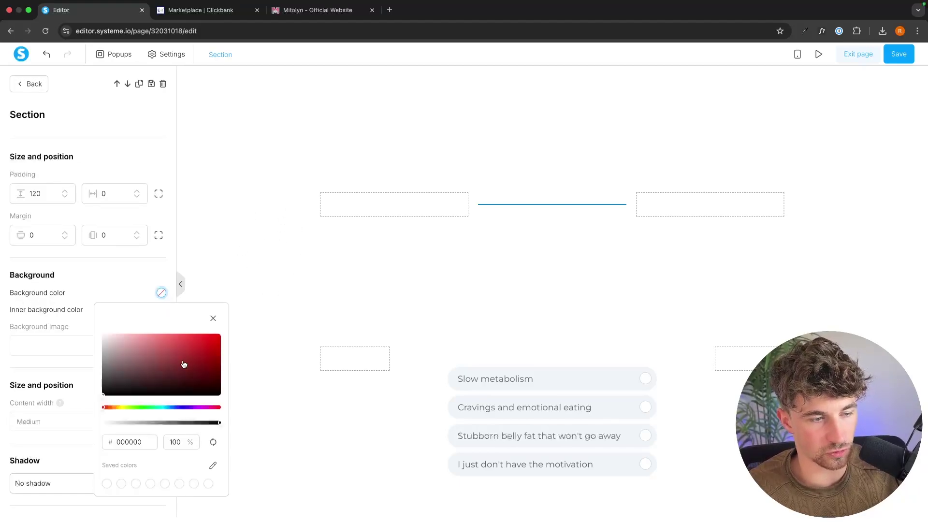
left_click(169, 407)
left_click_drag(193, 367, 224, 334)
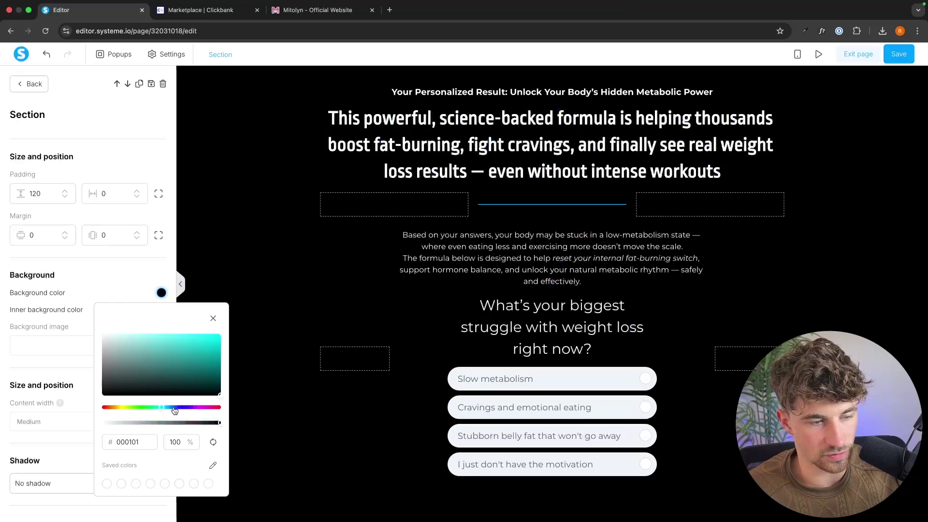
left_click(587, 190)
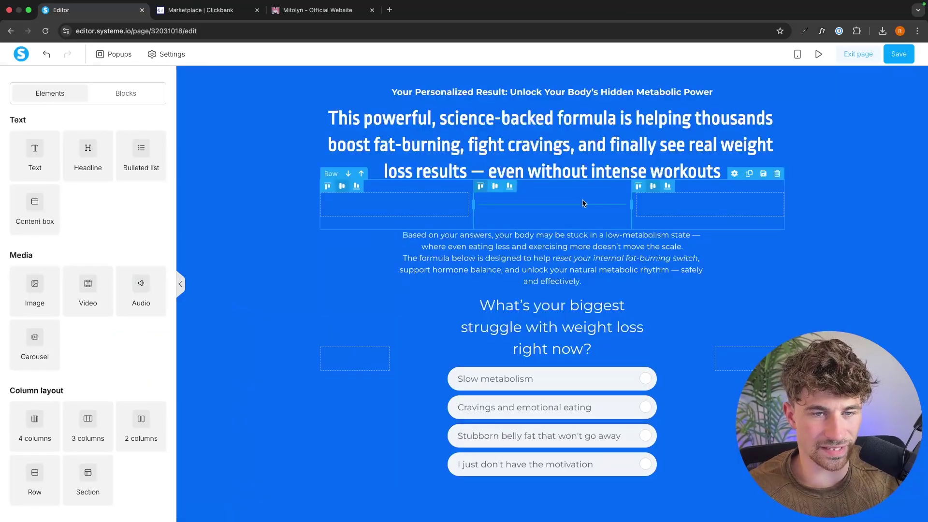
Delete the empty row below the headline
left_click(760, 213)
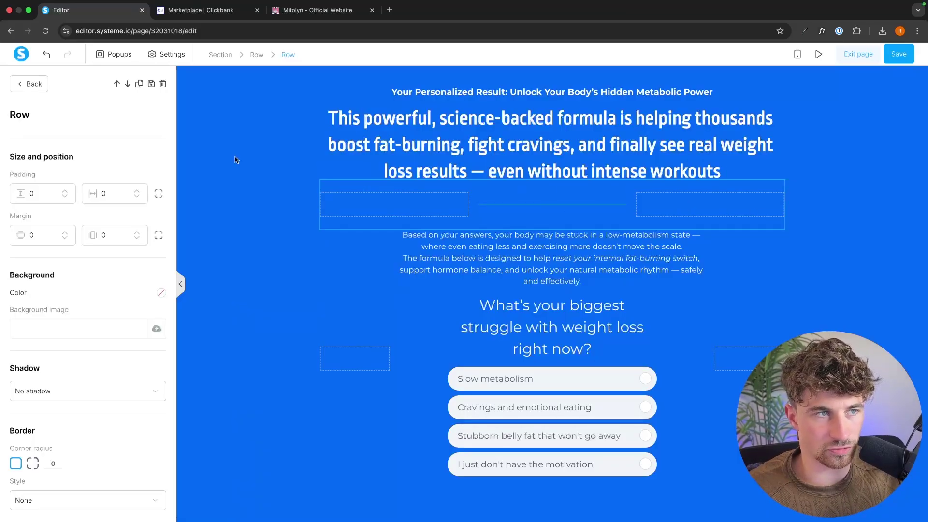
left_click(164, 84)
left_click(539, 92)
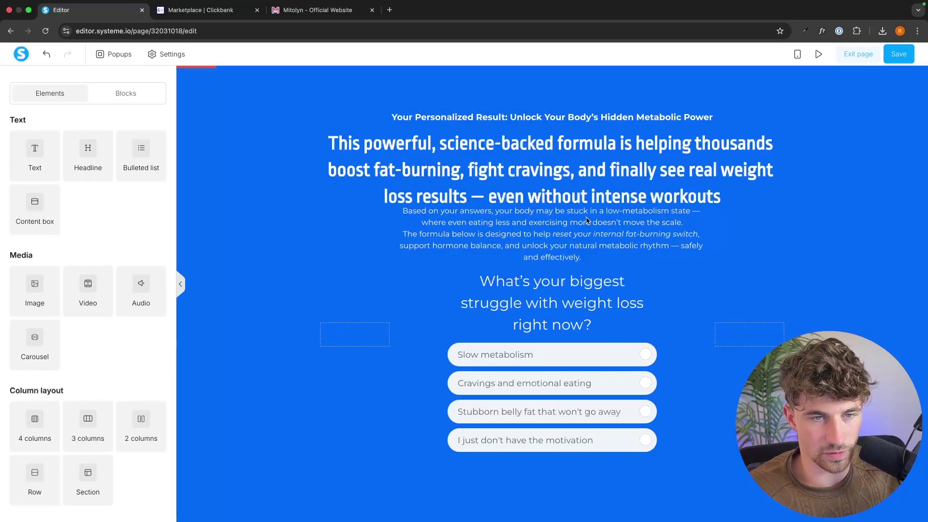
Raise the body text paragraph's top margin to 19
left_click(558, 228)
scroll(104, 324, "down", 5)
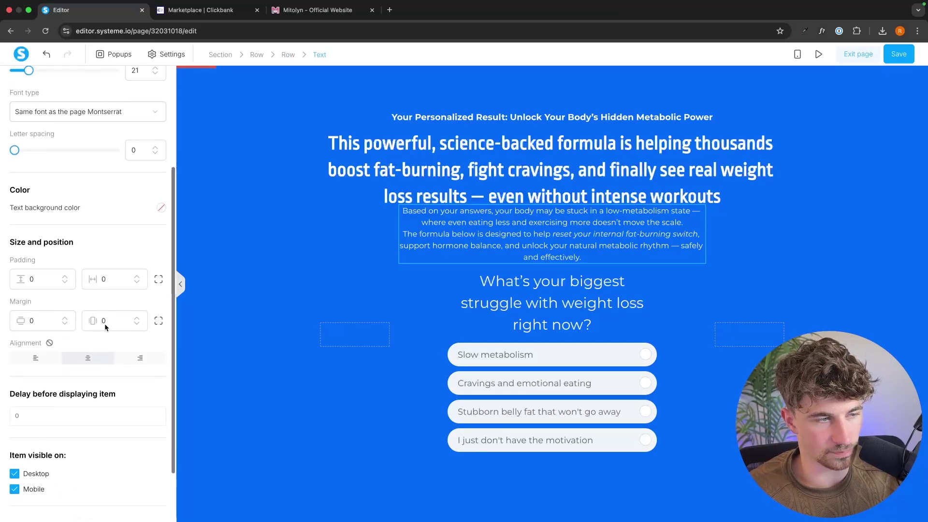
left_click(65, 314)
left_click(65, 313)
left_click(65, 314)
left_click(65, 314)
left_click(65, 314)
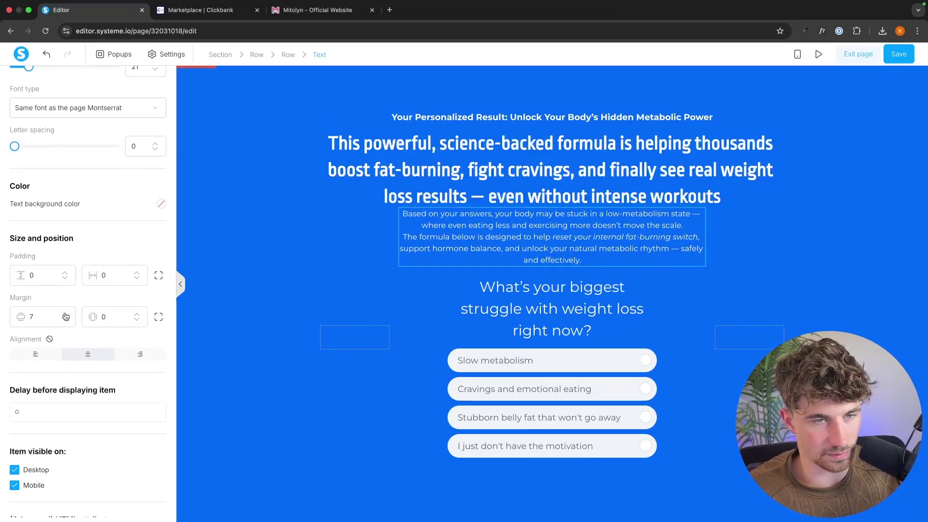
left_click(65, 314)
left_click(64, 313)
left_click(65, 313)
left_click(65, 313)
left_click(65, 313)
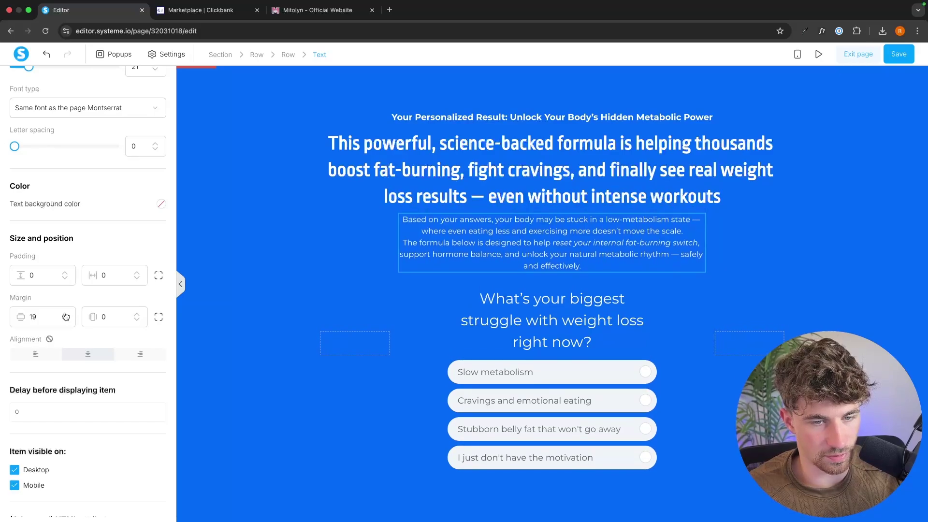
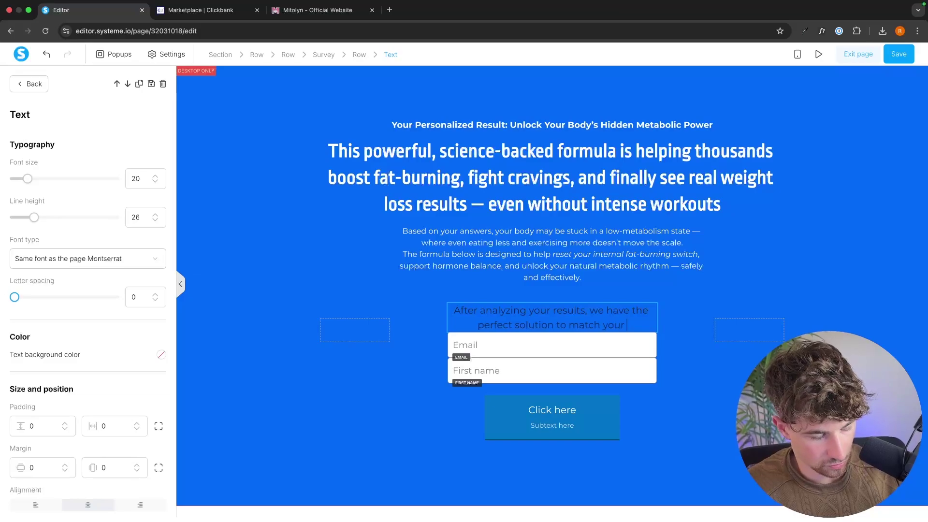
Finish the message line, relabel the form button 'I want it' and delete its subtext
type("nts!")
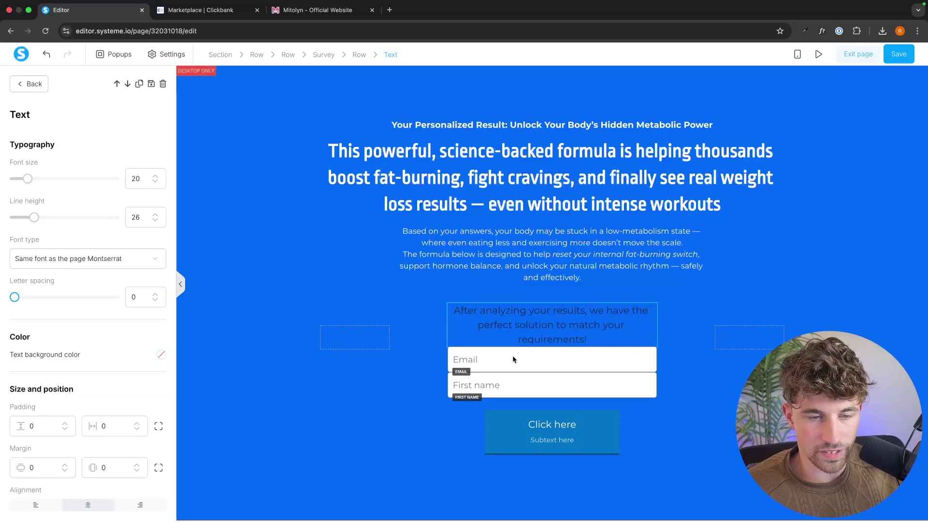
left_click(537, 424)
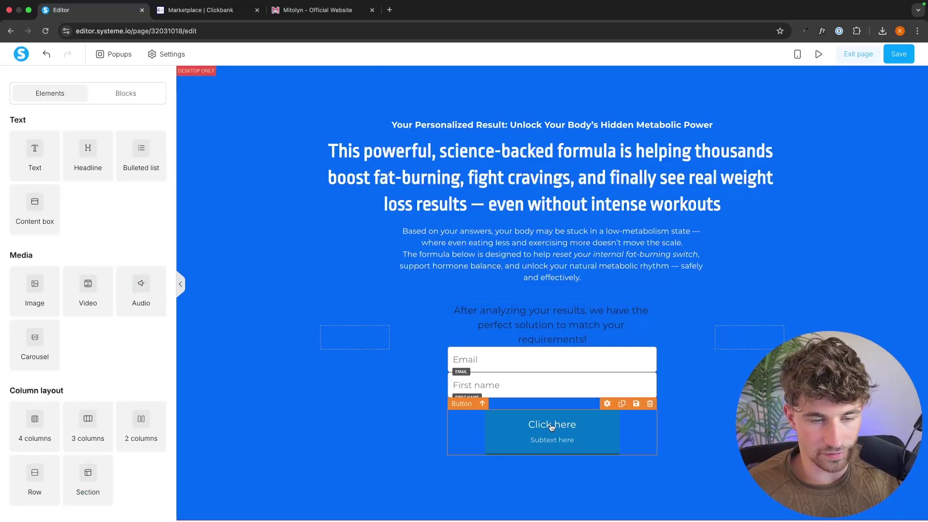
left_click(551, 426)
scroll(91, 356, "down", 5)
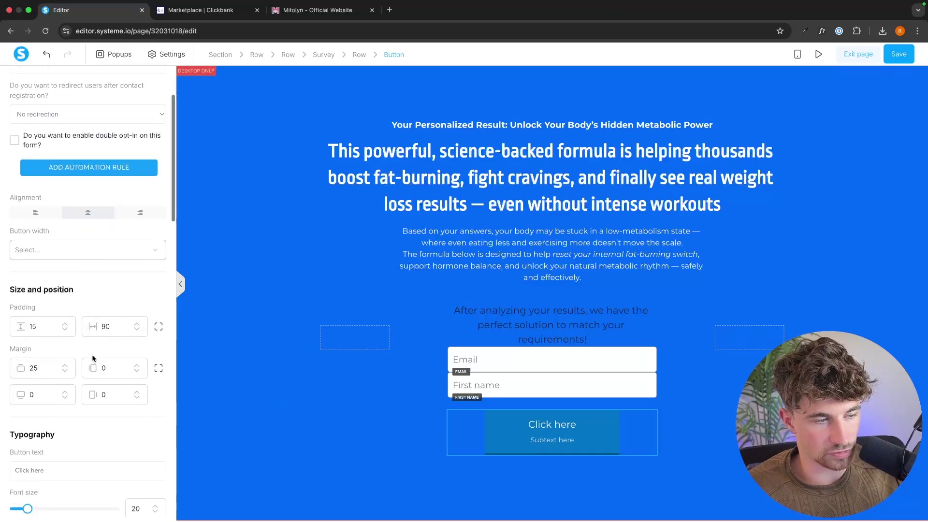
triple_click(36, 388)
type("I")
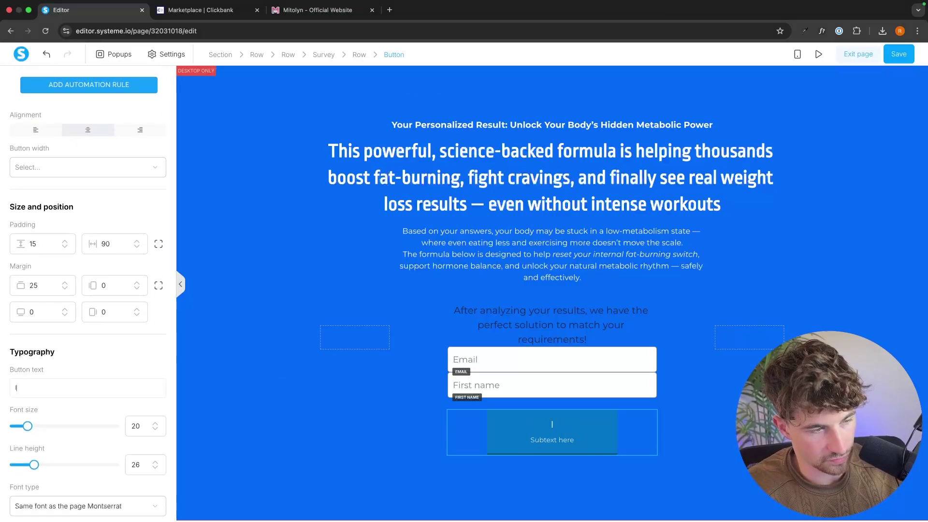
type(" want it")
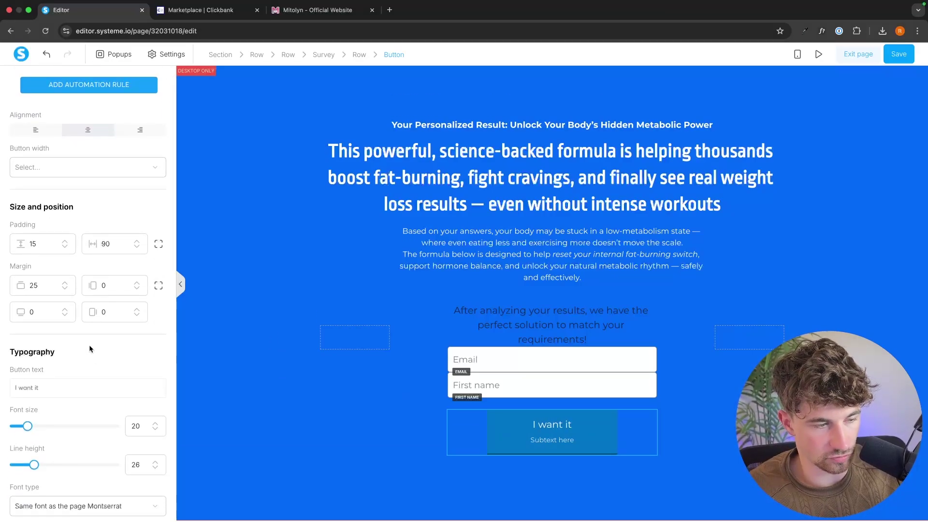
scroll(89, 343, "down", 4)
triple_click(63, 345)
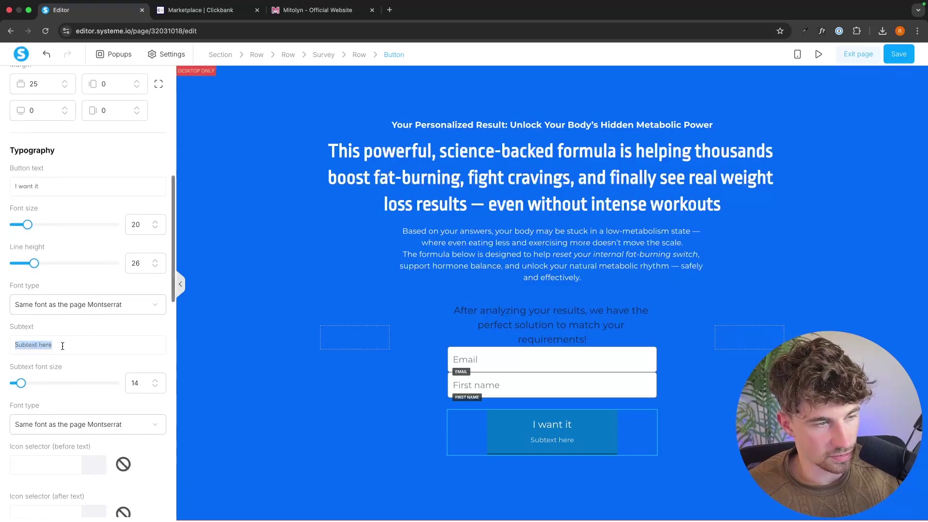
key("BackSpace")
Change the button background from blue to bright green (#01c70f)
scroll(97, 309, "up", 5)
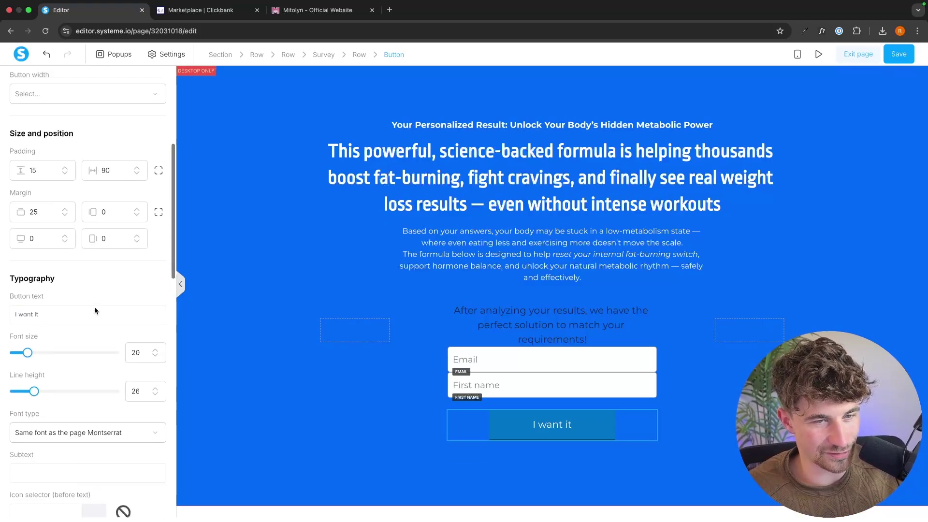
scroll(120, 343, "up", 5)
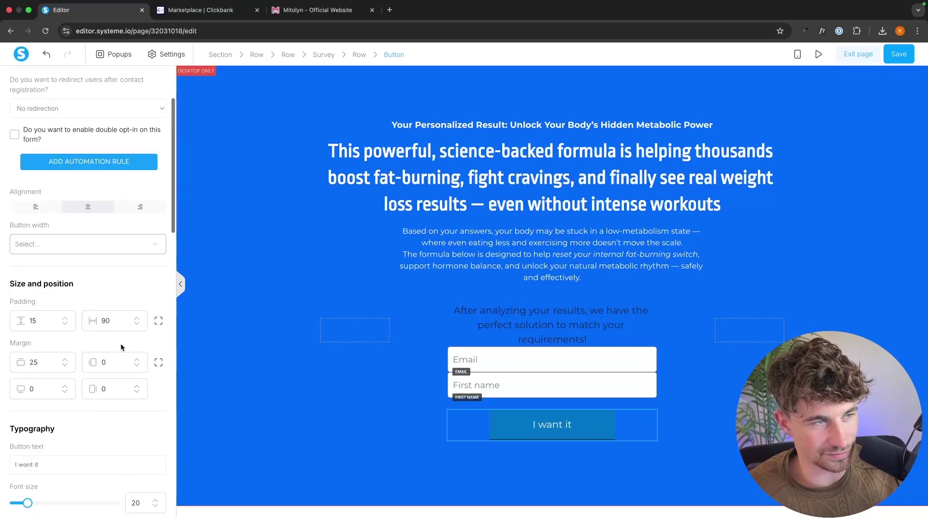
scroll(120, 343, "down", 10)
left_click(162, 288)
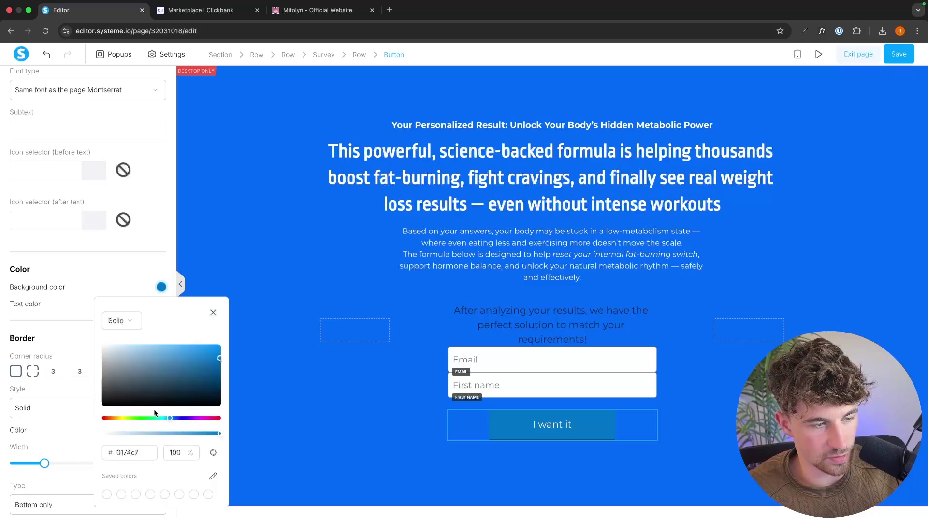
left_click_drag(154, 417, 143, 417)
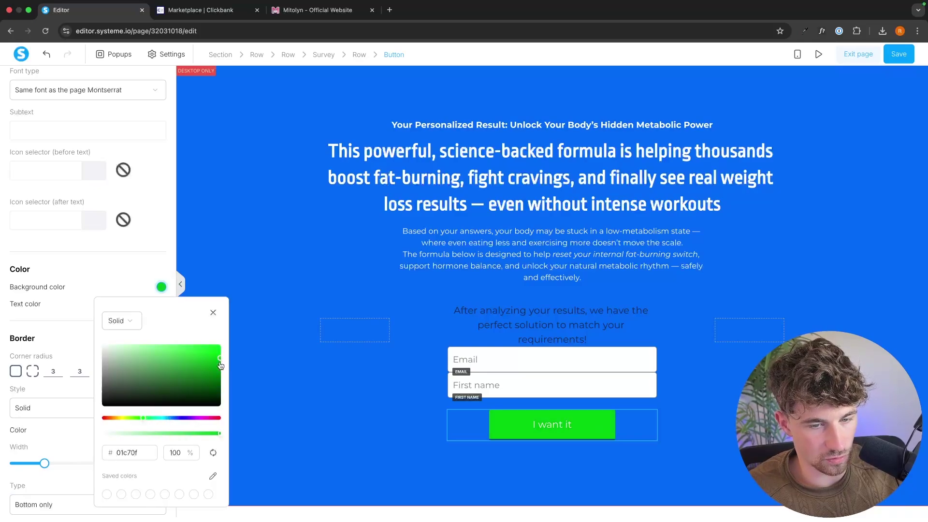
left_click(325, 337)
Select the message text, change its colour, then reselect the 'I want it' button
double_click(582, 322)
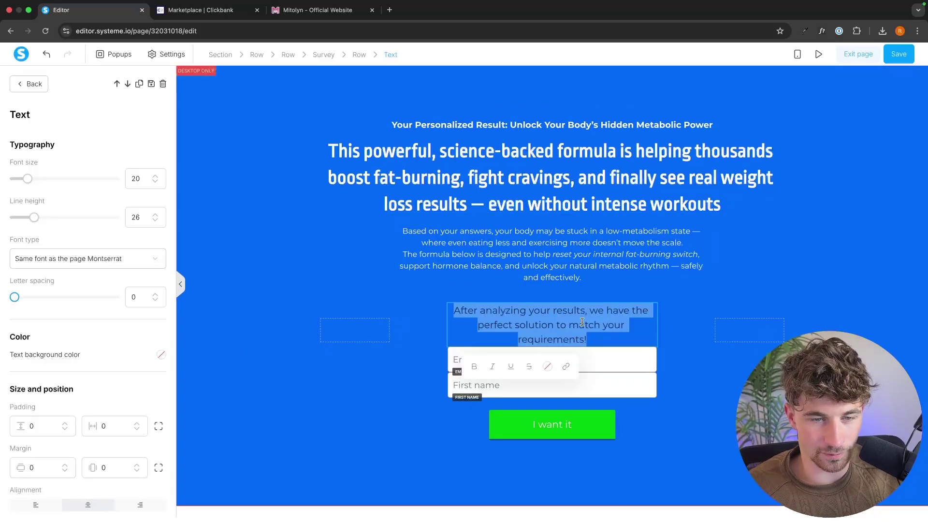
left_click(547, 367)
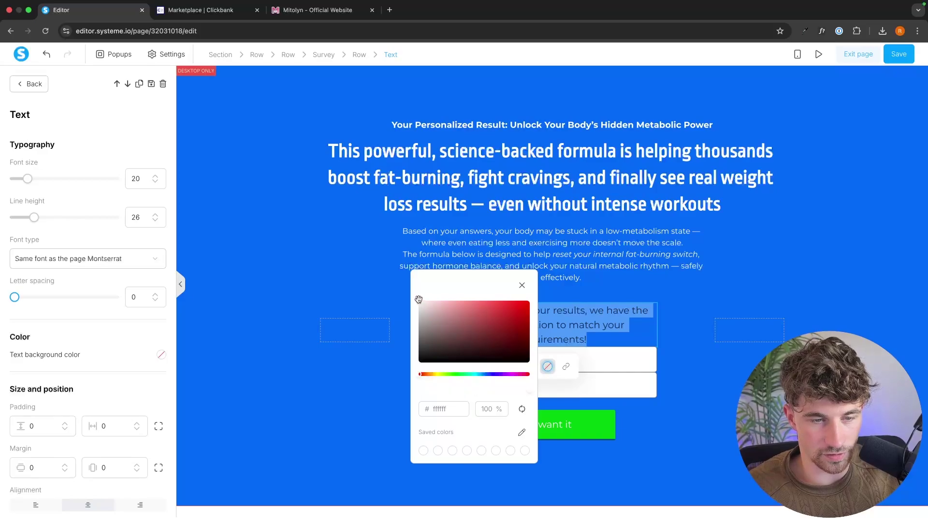
left_click(580, 432)
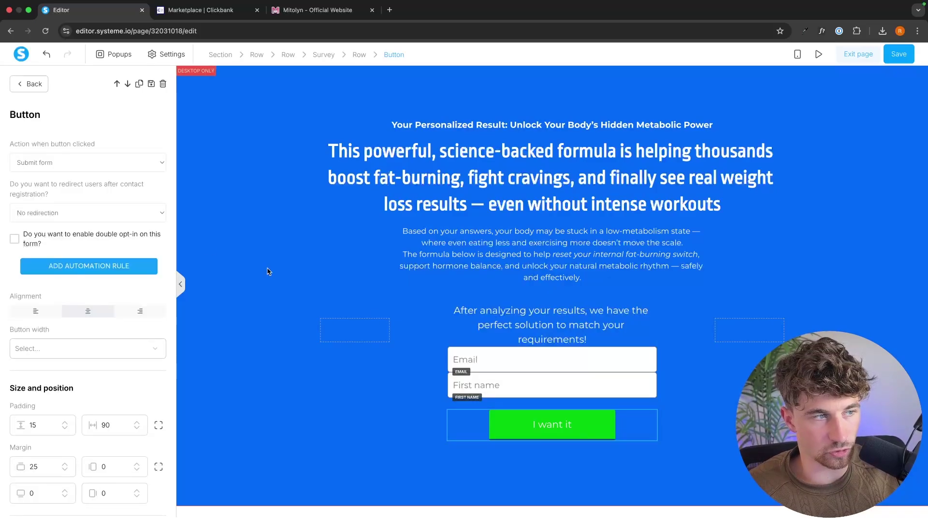
Set the button to redirect contacts to a custom URL after registration
left_click_drag(13, 143, 112, 145)
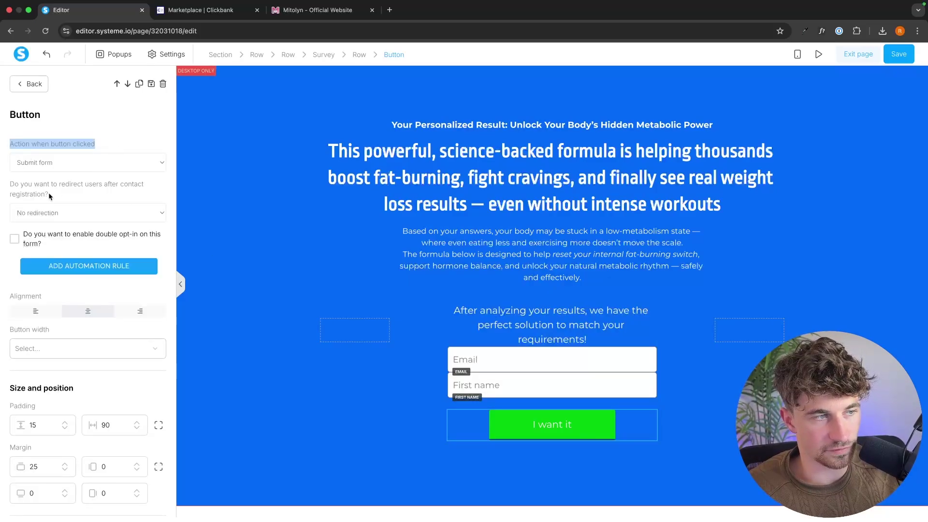
left_click_drag(10, 185, 84, 196)
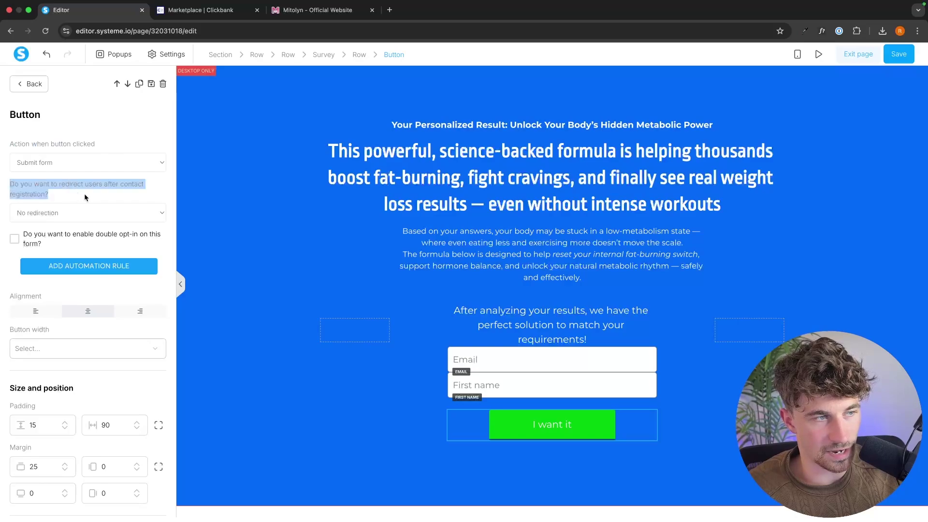
left_click(51, 209)
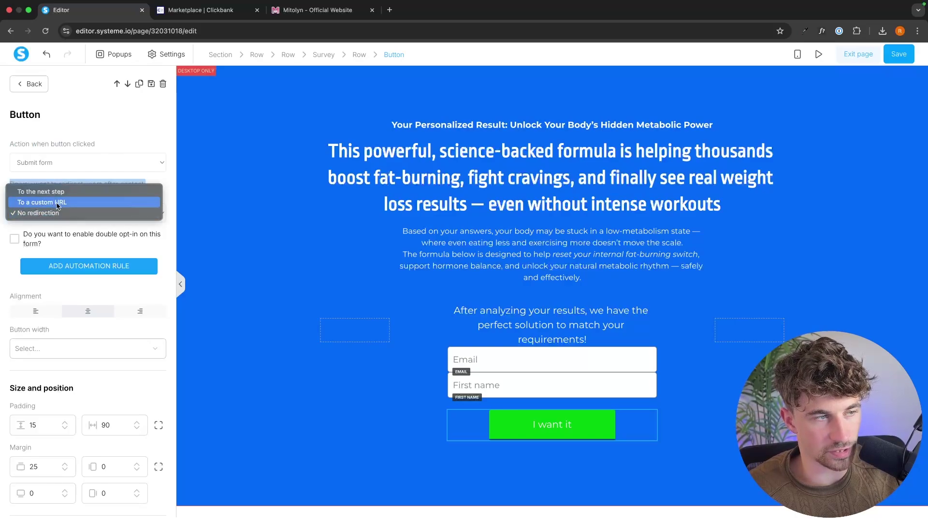
left_click(57, 203)
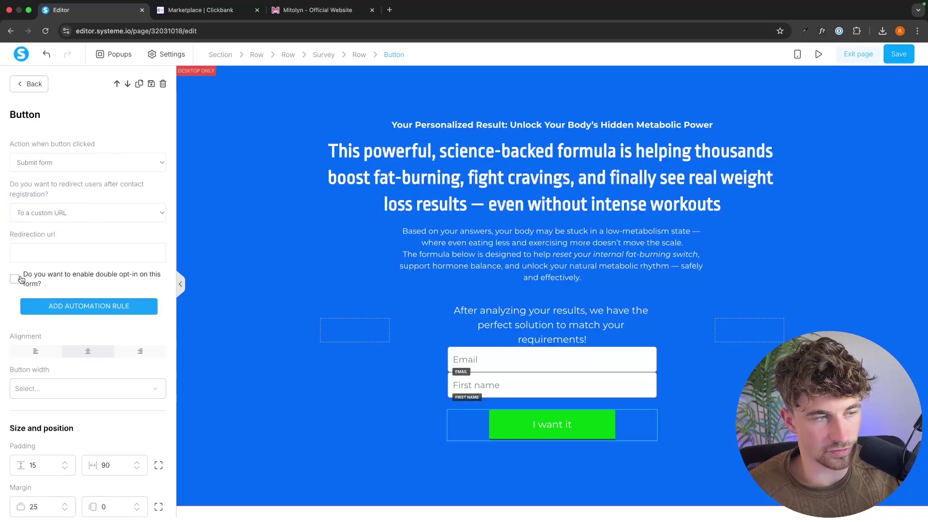
On ClickBank, generate the MITOLYN HopLink with your affiliate nickname and copy it
left_click(212, 10)
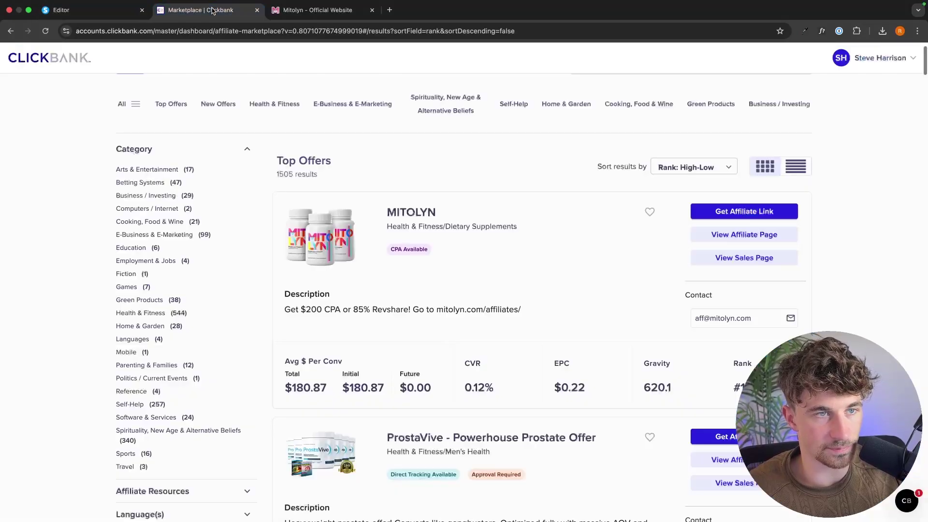
left_click(744, 211)
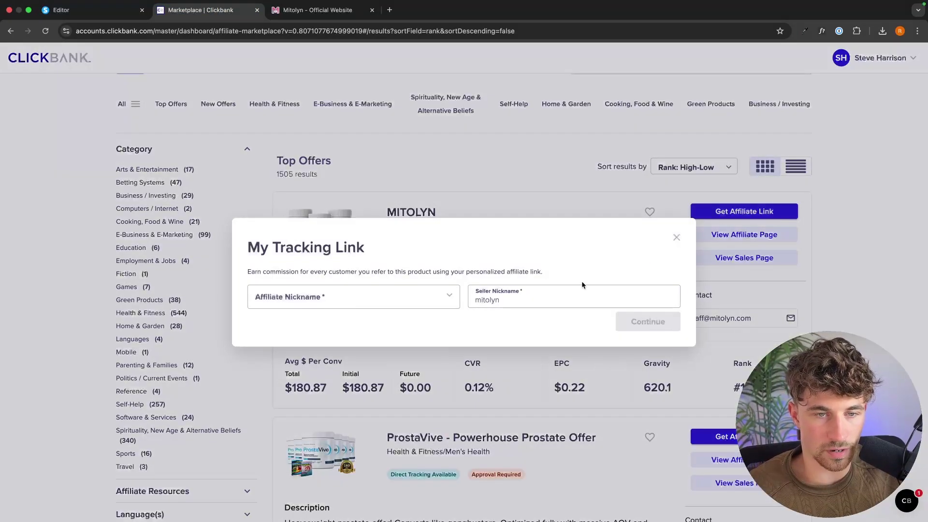
left_click(373, 300)
left_click(351, 323)
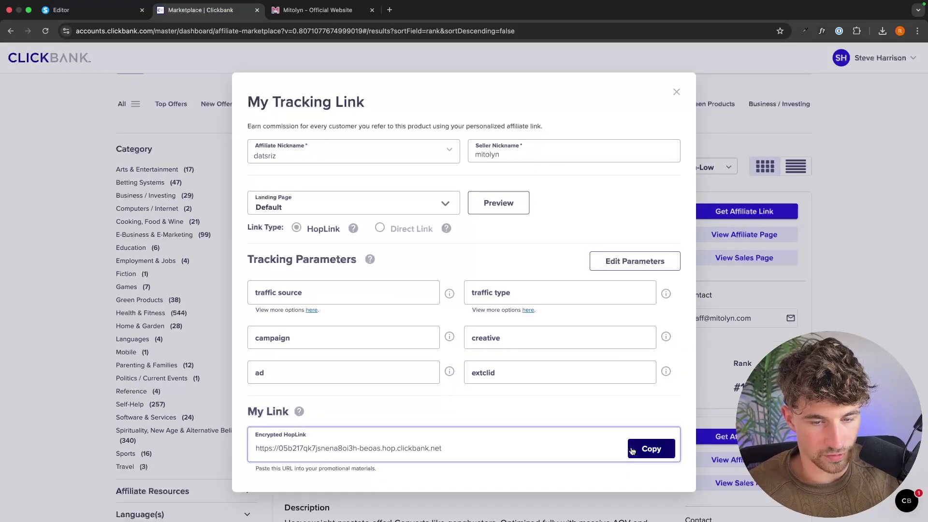
left_click(651, 448)
left_click(72, 10)
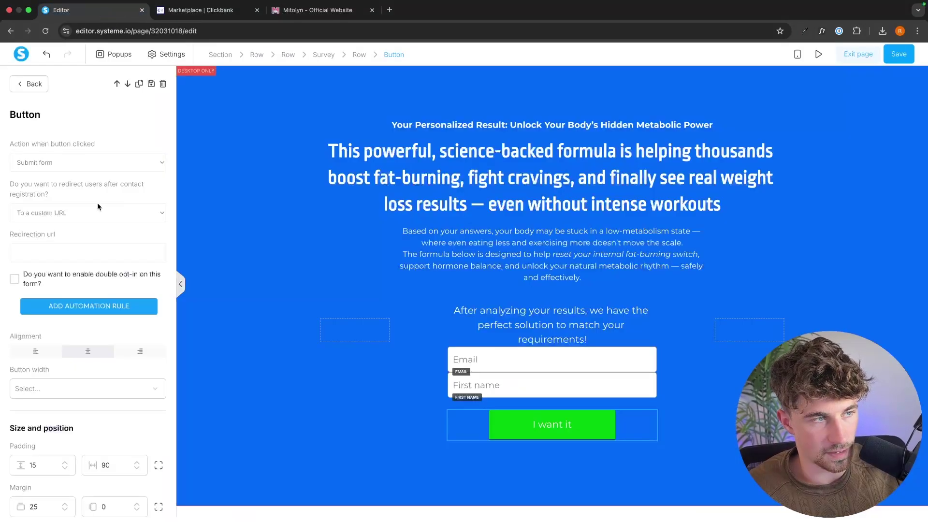
Paste the Mitolyn HopLink into the button's Redirection url field
left_click(57, 246)
key("super+v")
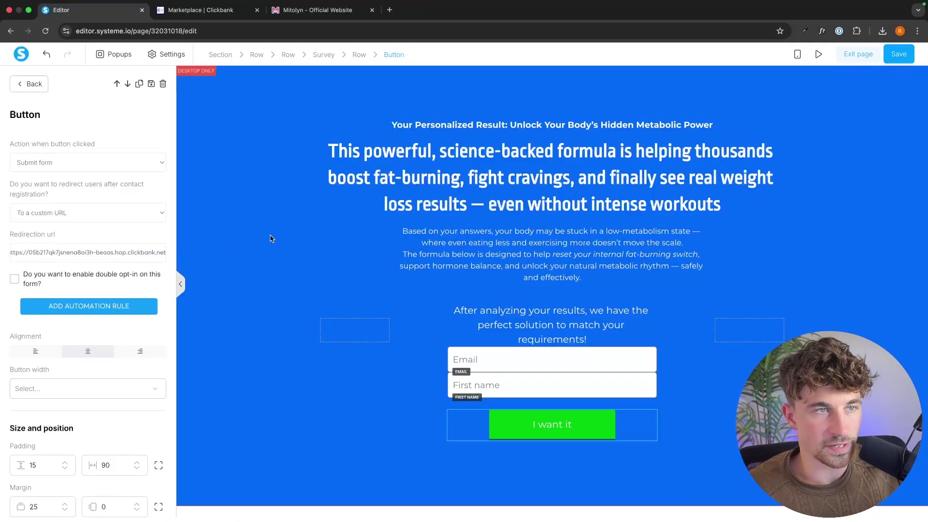
left_click(30, 84)
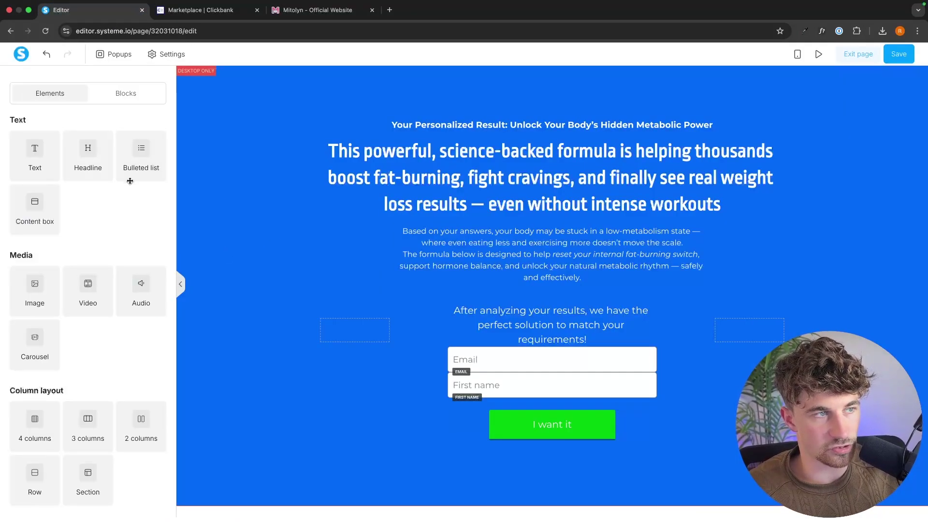
Select the Survey block and check both the Survey and Final step tabs
left_click(406, 309)
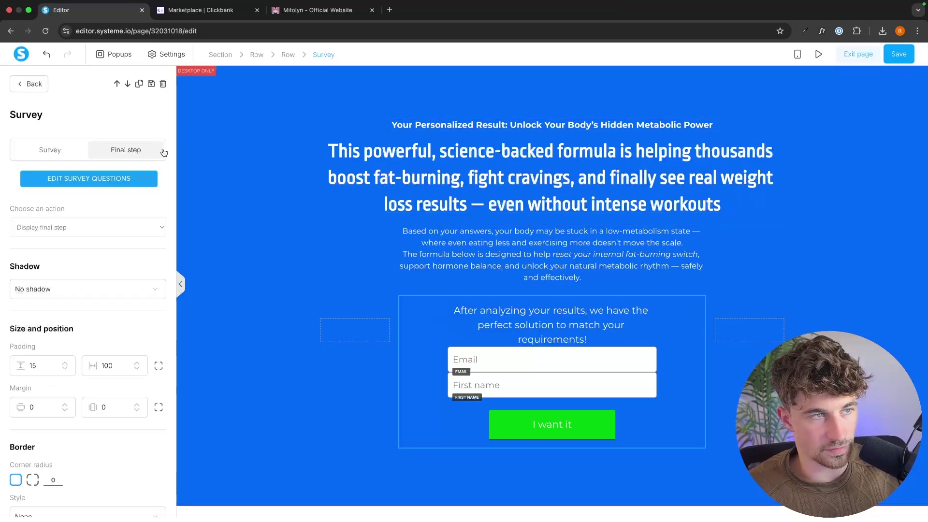
left_click(49, 145)
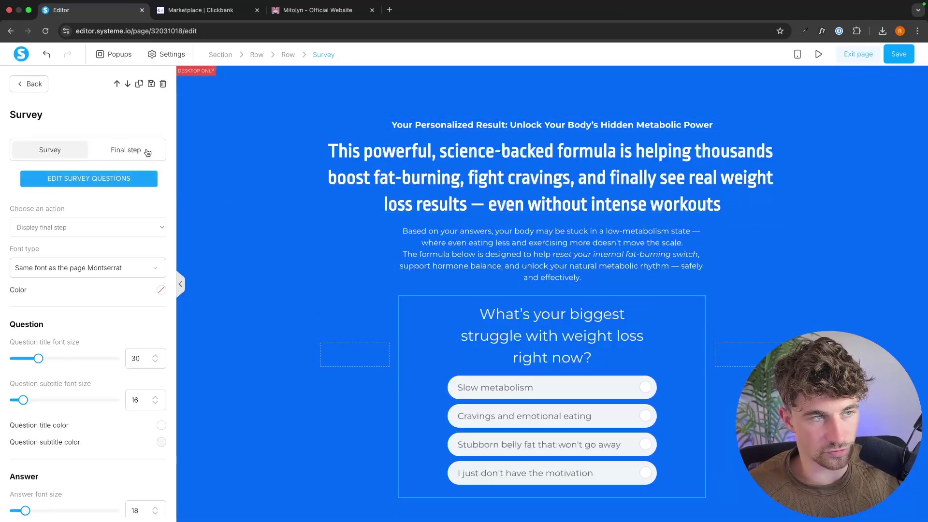
left_click(148, 153)
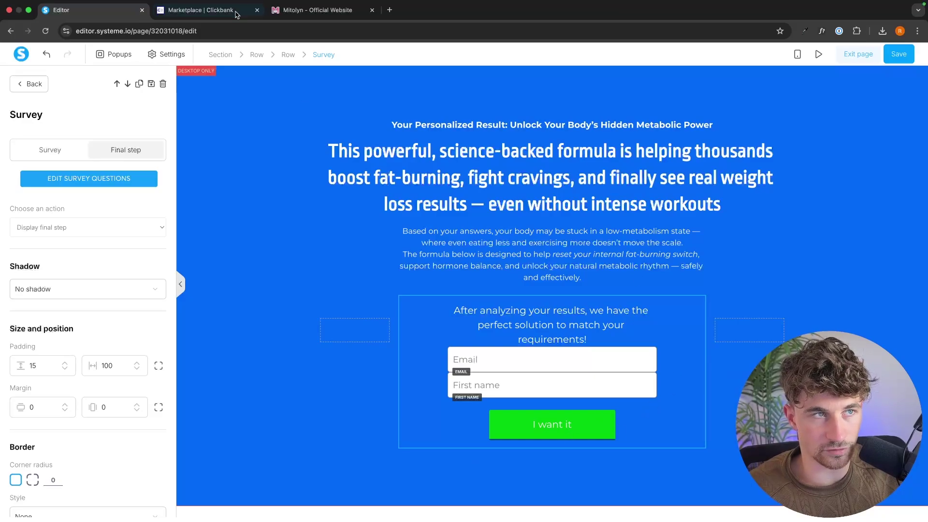
Review the Mitolyn and ClickBank tabs, then save the squeeze page and exit the editor
left_click_drag(317, 10, 207, 10)
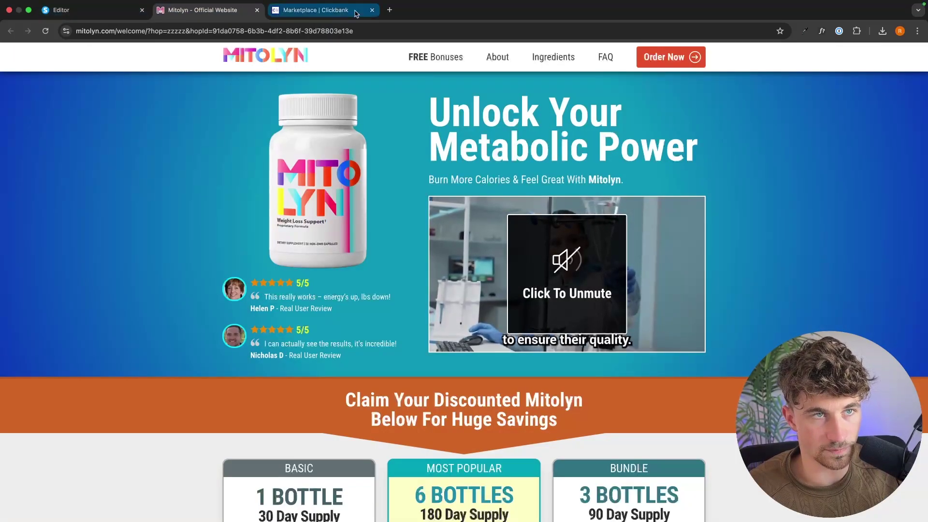
left_click(314, 10)
left_click(137, 12)
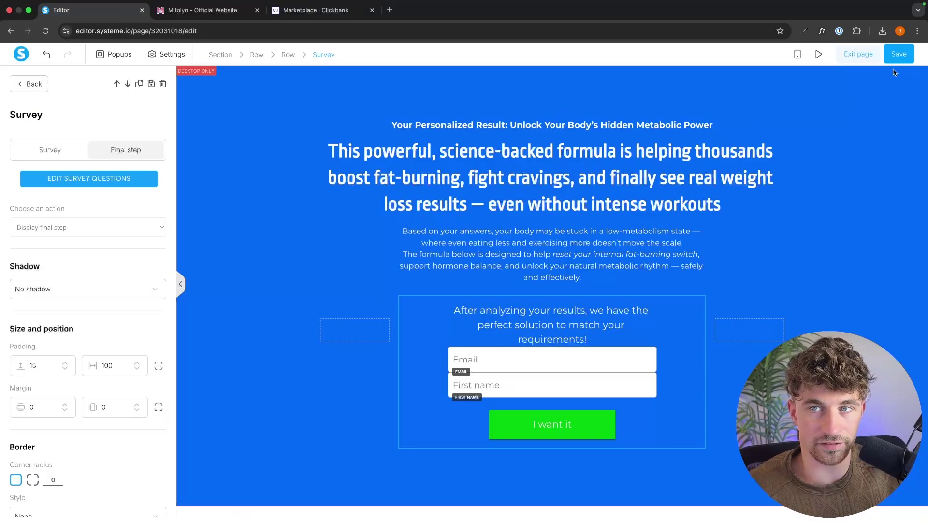
left_click(905, 61)
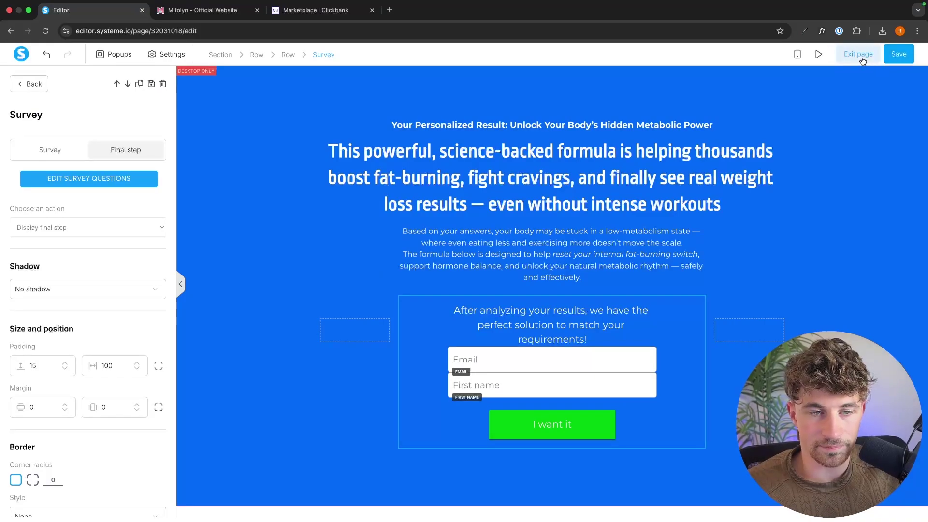
left_click(860, 55)
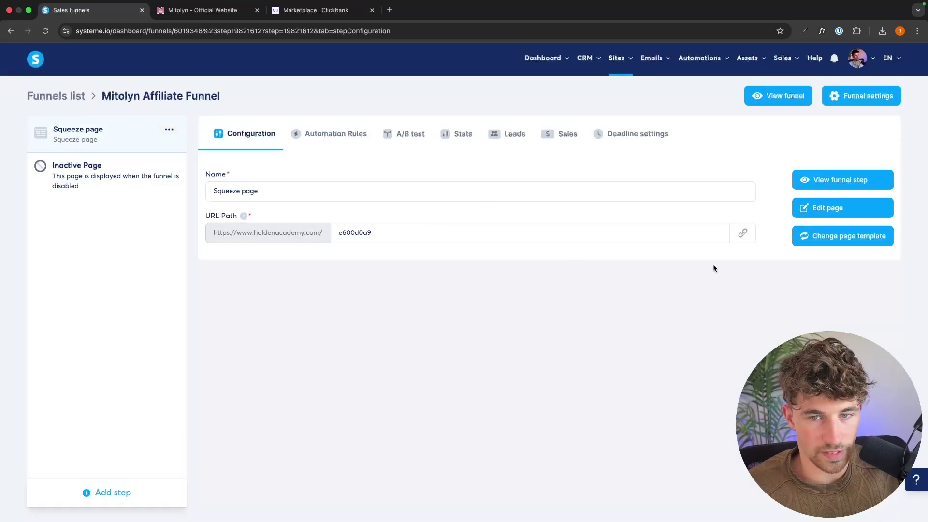
Copy the squeeze page's public URL and load it in a new tab
left_click(738, 240)
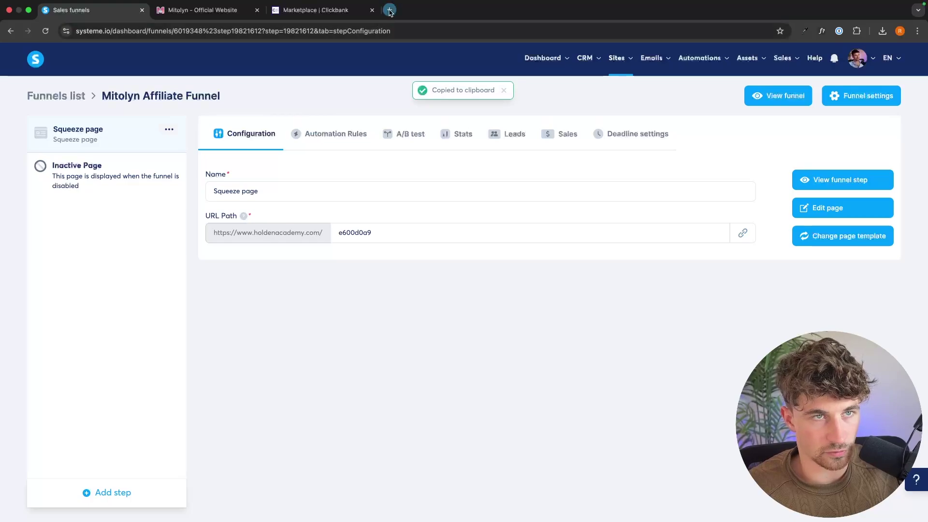
left_click(390, 10)
key("super+v")
key("Return")
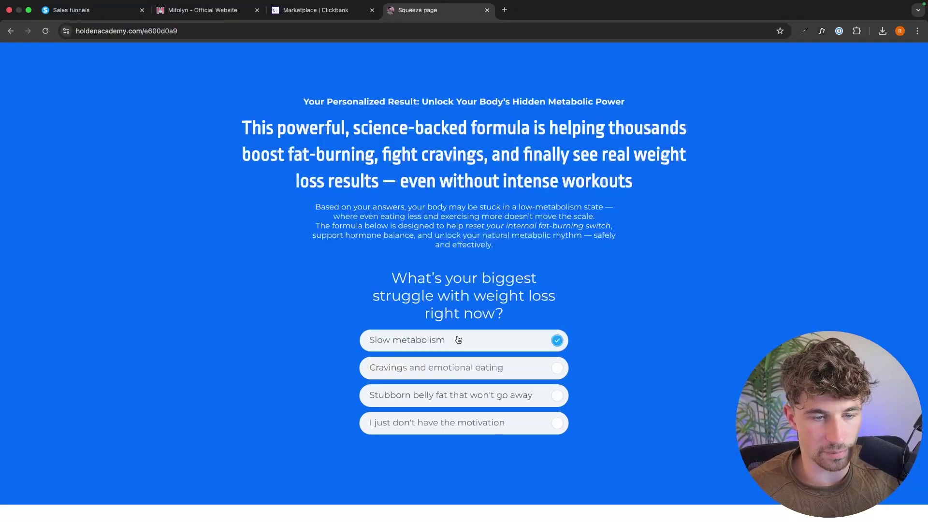
Answer the four quiz questions, enter a test email and first name, and submit
left_click(476, 344)
left_click(447, 368)
left_click(446, 348)
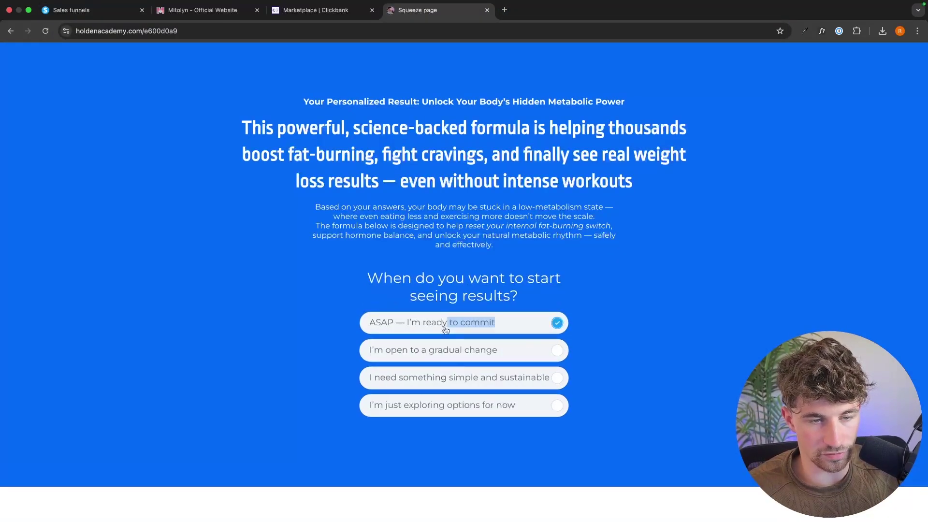
left_click(444, 322)
left_click(429, 319)
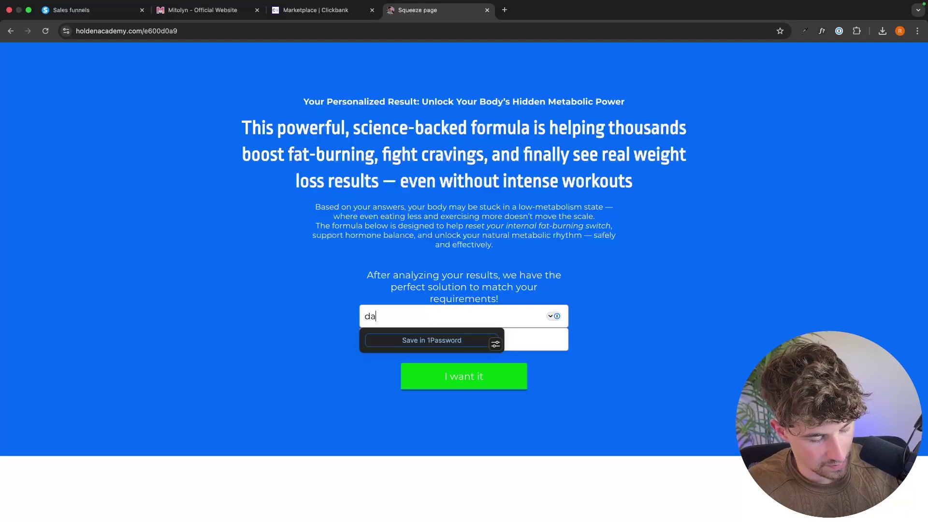
key("Tab")
type("Riley")
left_click(502, 379)
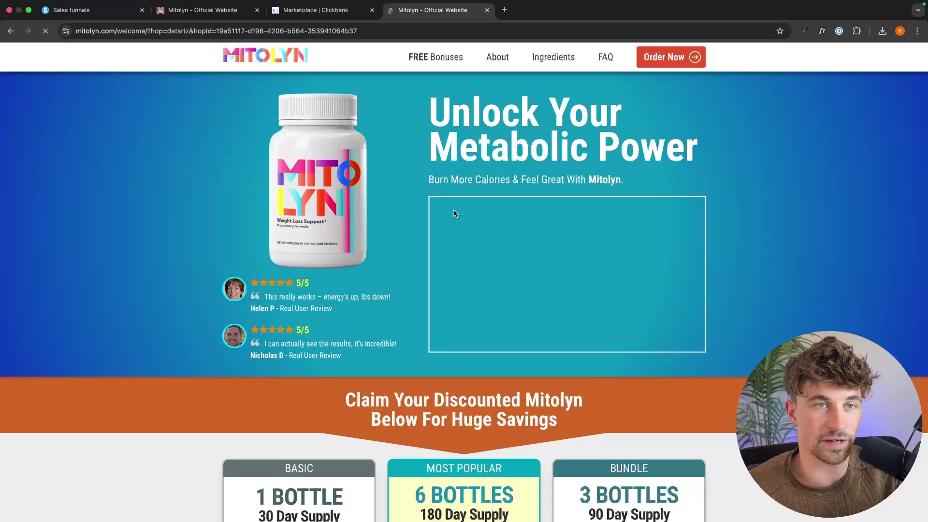
Close the Mitolyn test page, ClickBank marketplace and Mitolyn website tabs
left_click(487, 10)
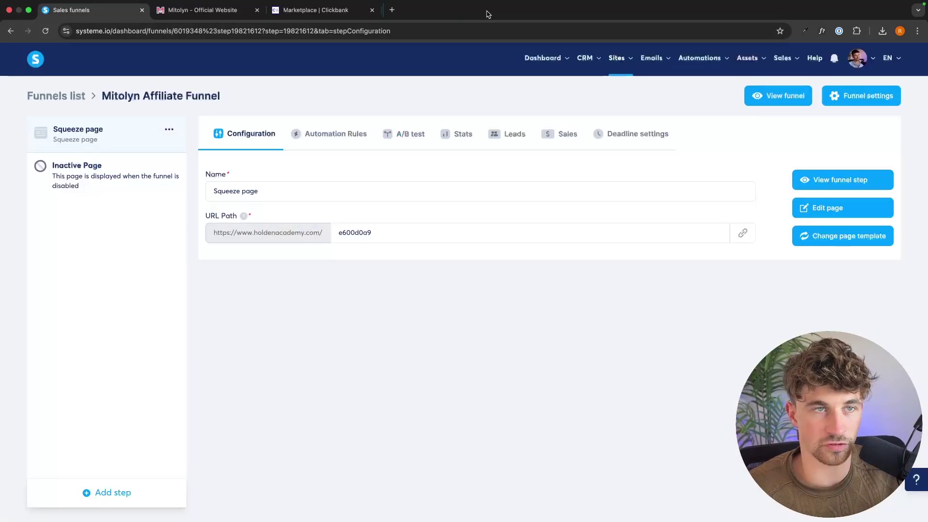
left_click(371, 10)
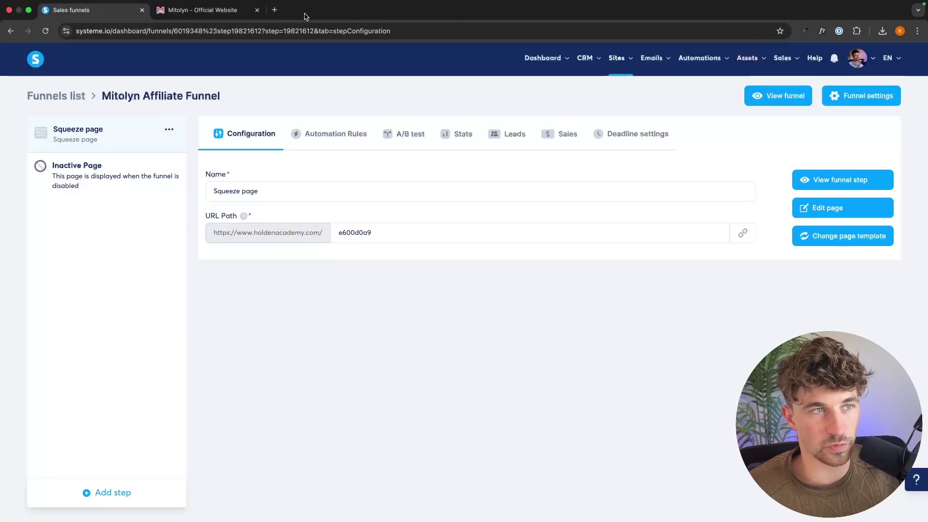
left_click(258, 10)
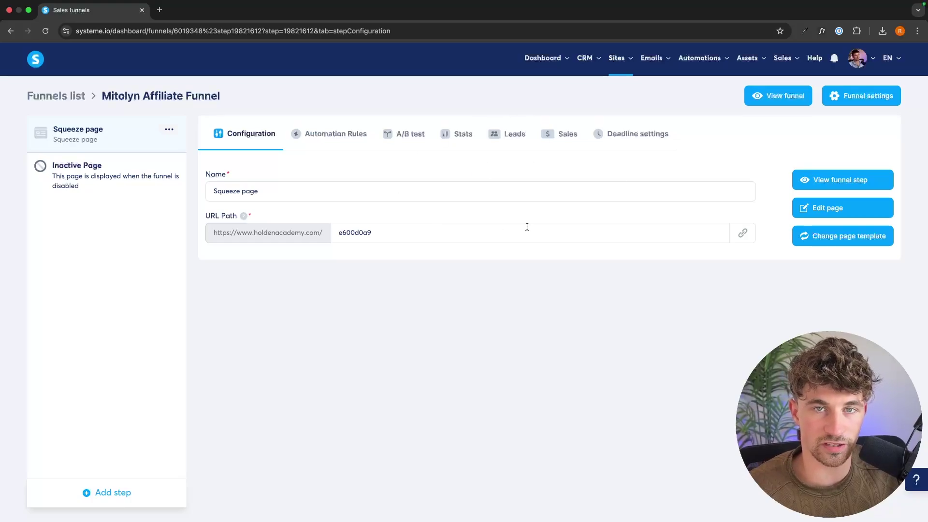
Create a new email campaign named 'Mitolyn Email Sequence'
mouse_move(653, 61)
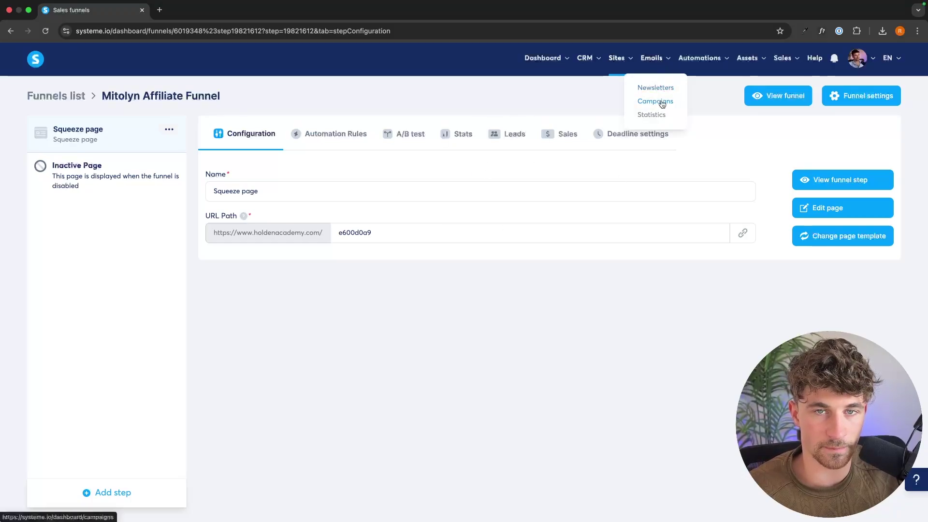
left_click(662, 101)
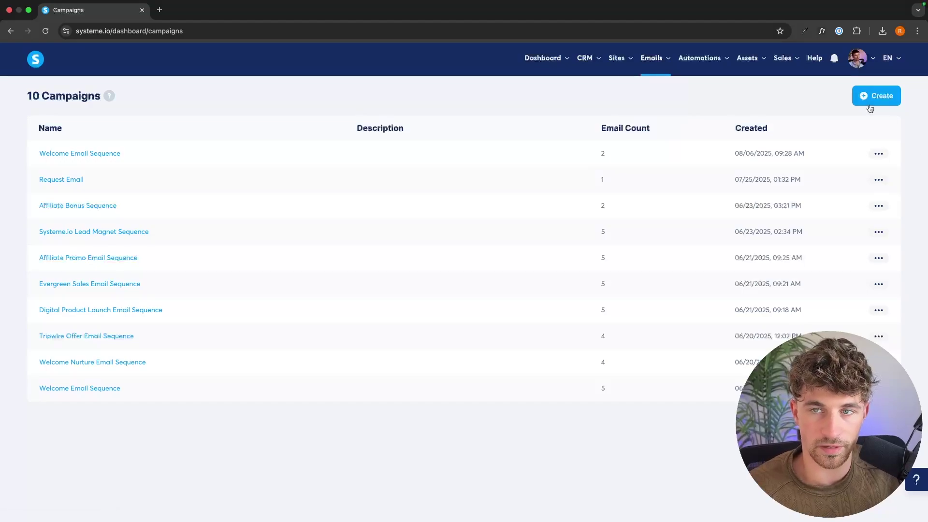
left_click(873, 96)
left_click(418, 226)
type("Mitolyn E")
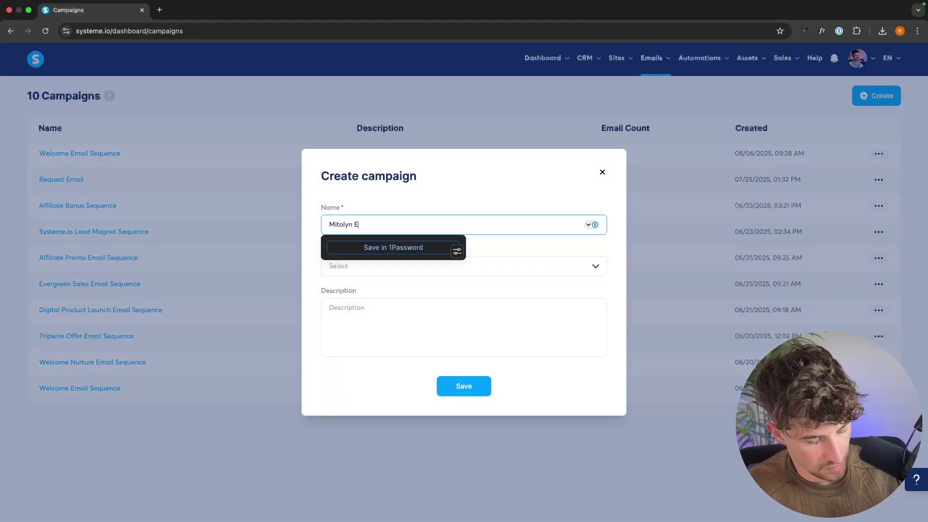
type("mail Se")
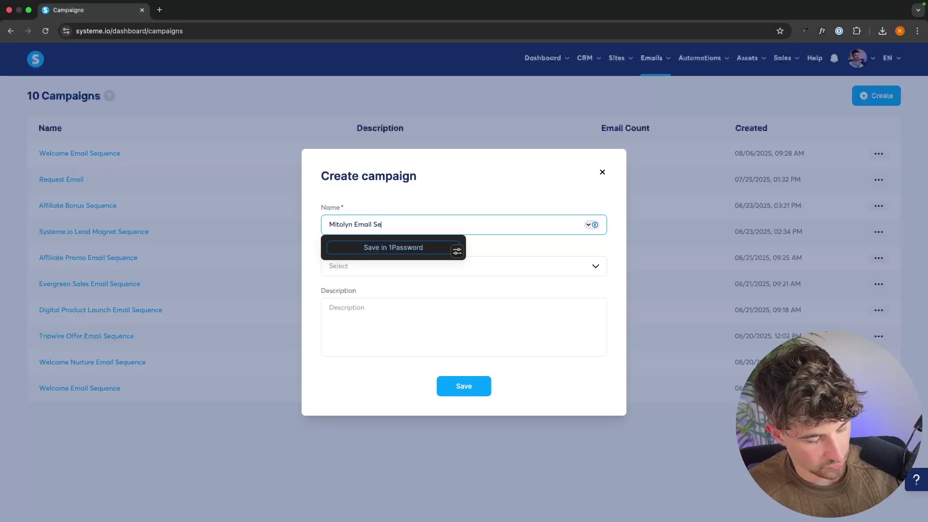
type("quence")
key("Return")
Add an email step with subject "Here's what we found — and what to do next."
left_click(90, 152)
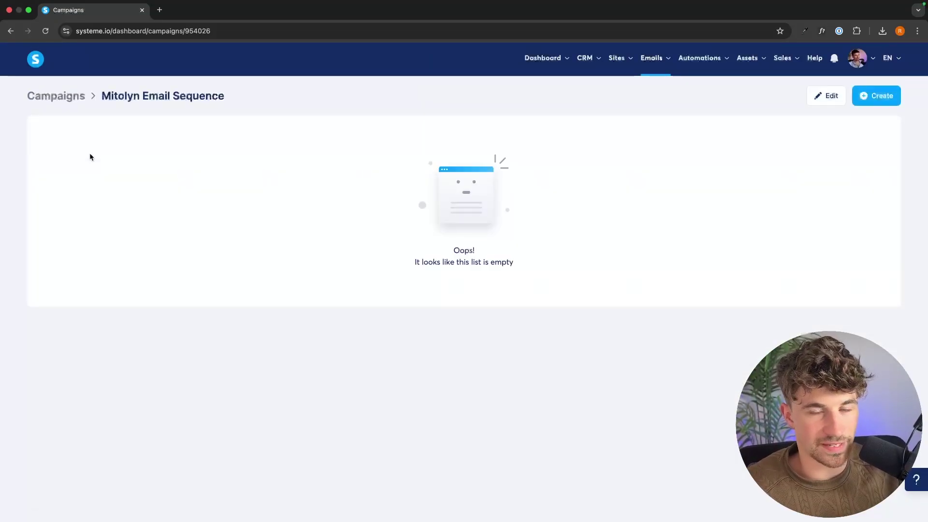
left_click(871, 98)
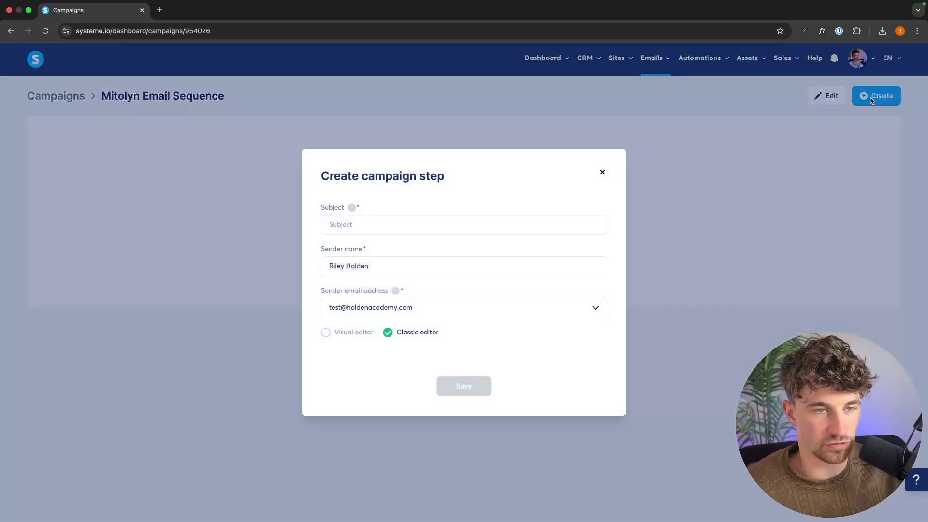
left_click(339, 218)
key("super+v")
left_click_drag(326, 225, 472, 225)
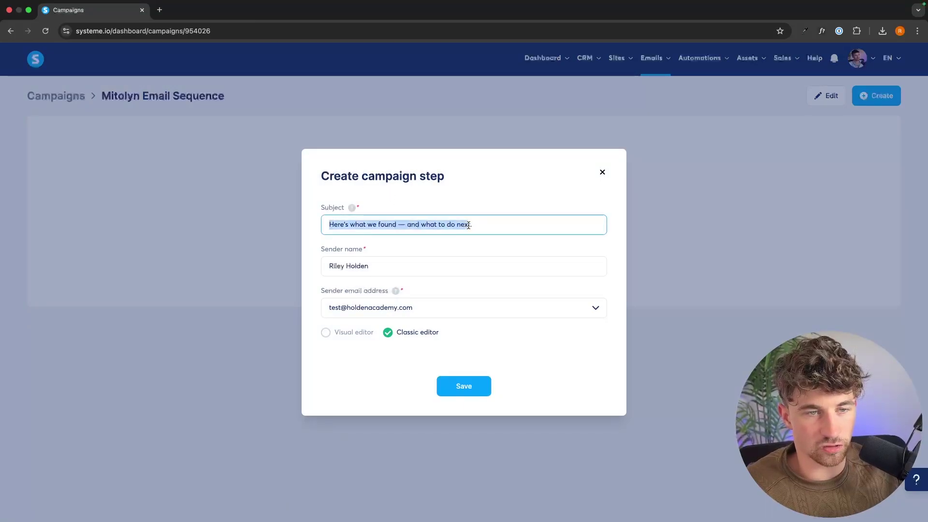
left_click(482, 226)
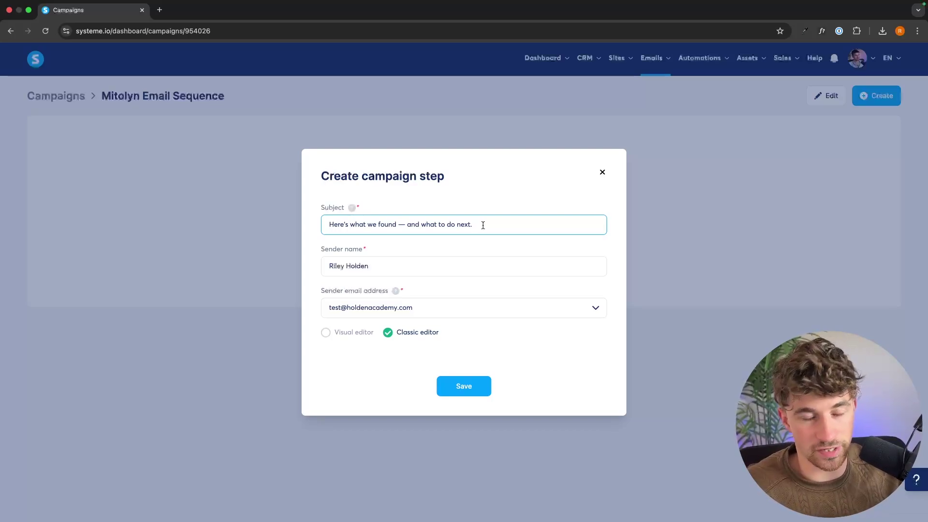
left_click(461, 395)
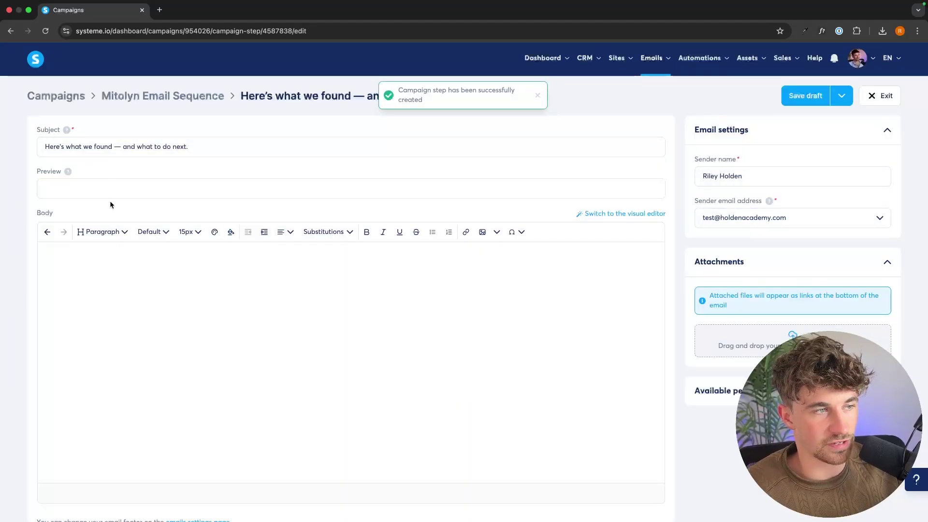
Start the email body with the greeting 'Hey'
scroll(174, 310, "down", 1)
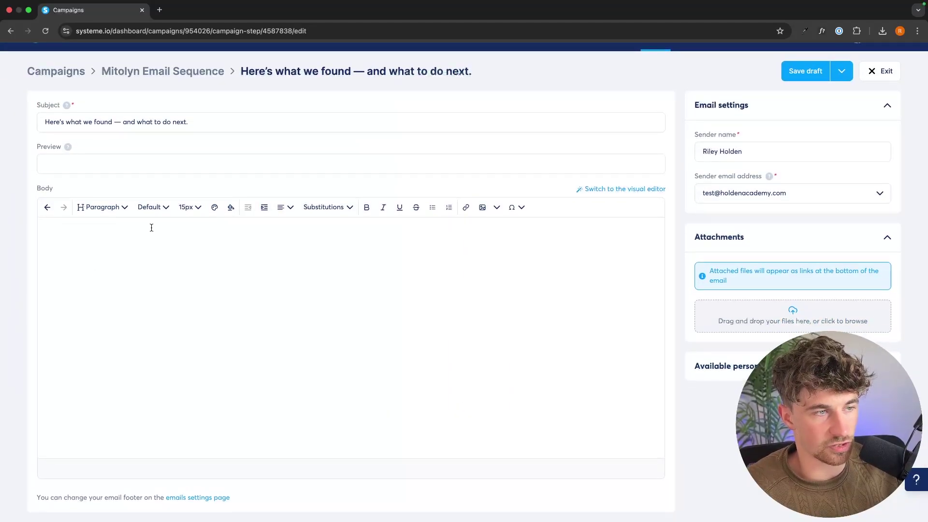
left_click(167, 300)
type("Hey")
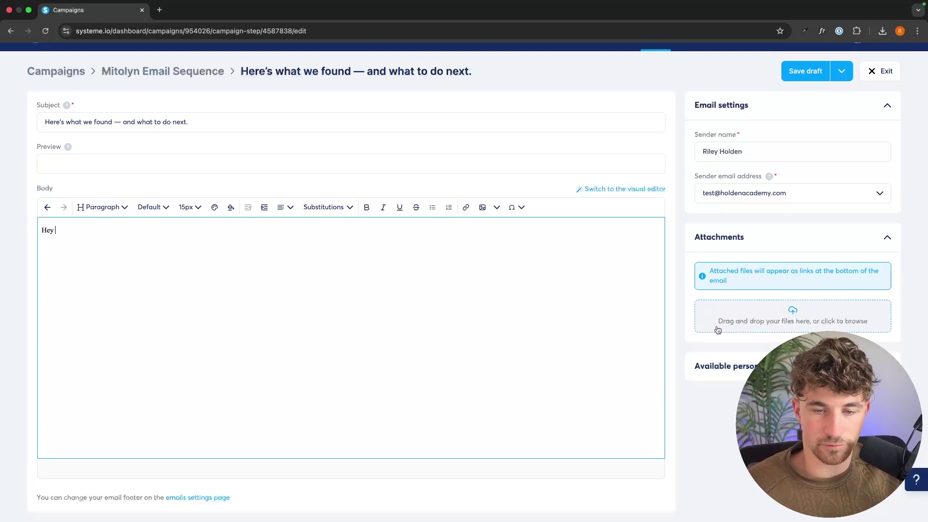
key("ctrl+Left")
left_click_drag(580, 292, 149, 277)
key("ctrl+Right")
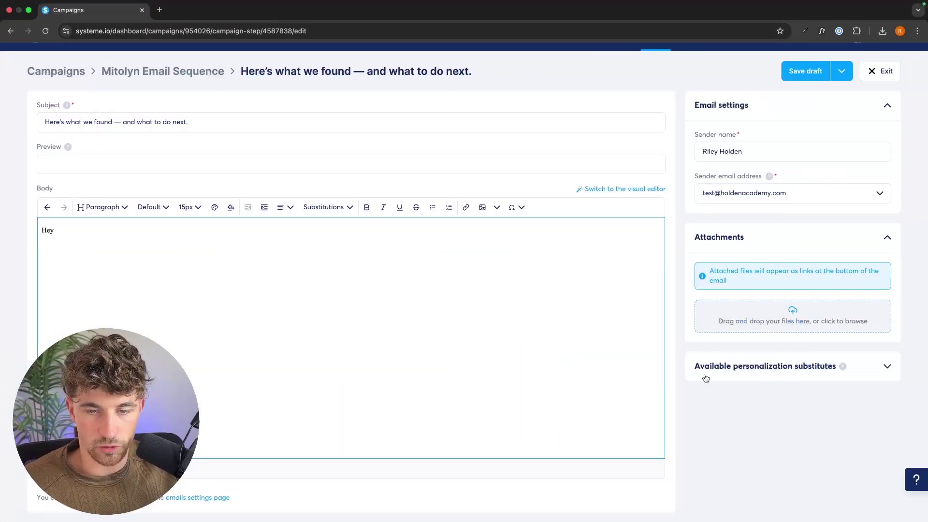
Copy the {first_name} substitute and paste it after 'Hey' in the greeting
left_click(769, 367)
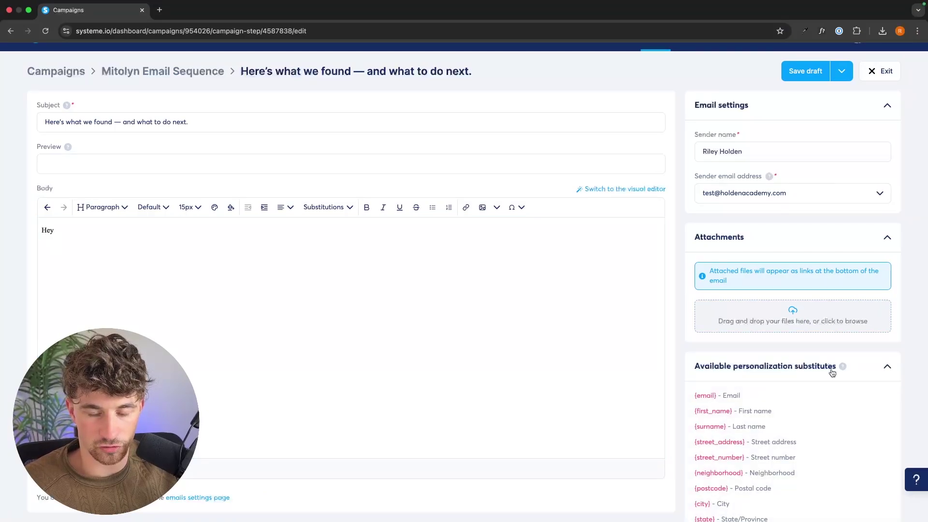
scroll(831, 371, "down", 3)
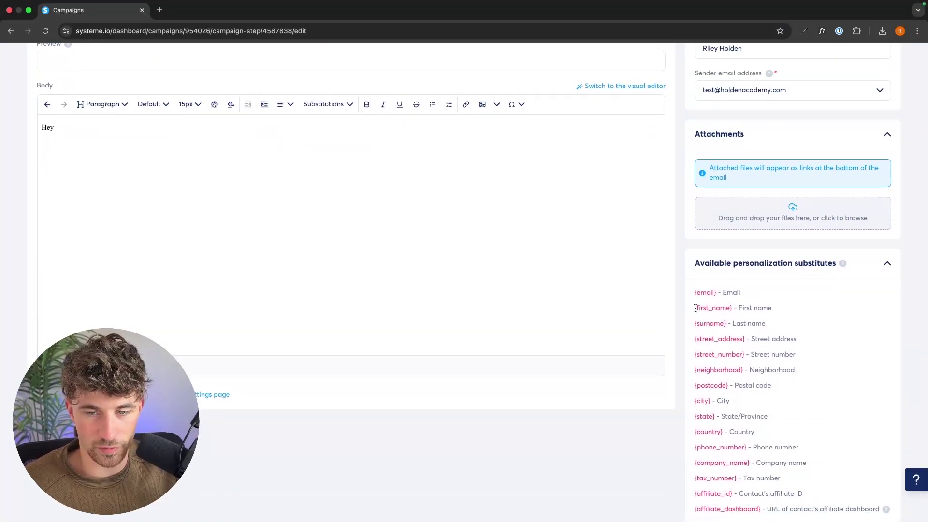
left_click_drag(694, 292, 781, 403)
left_click(780, 404)
left_click_drag(690, 308, 772, 310)
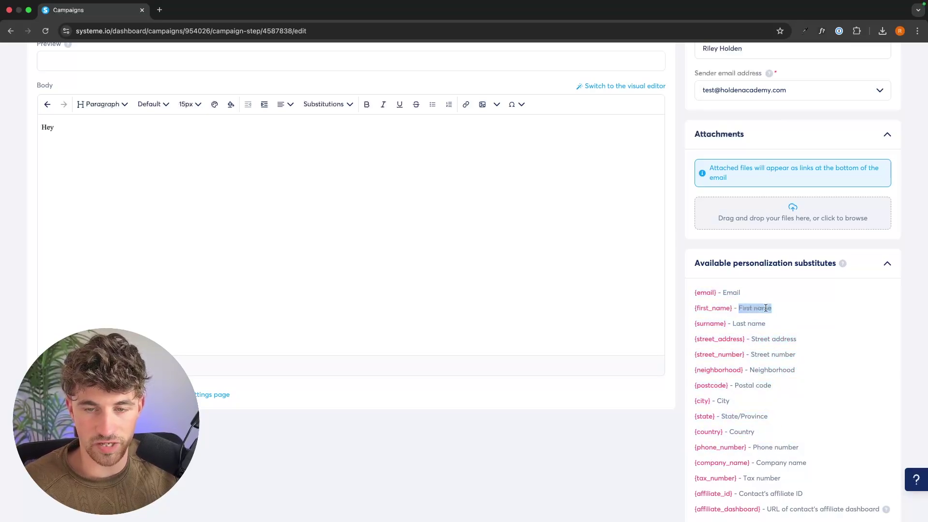
left_click(772, 310)
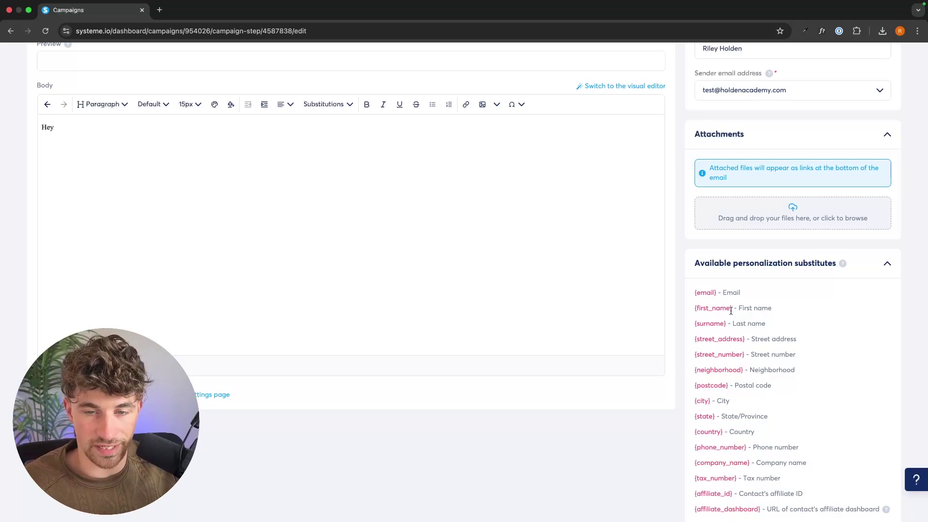
left_click_drag(731, 308, 694, 310)
key("super+c")
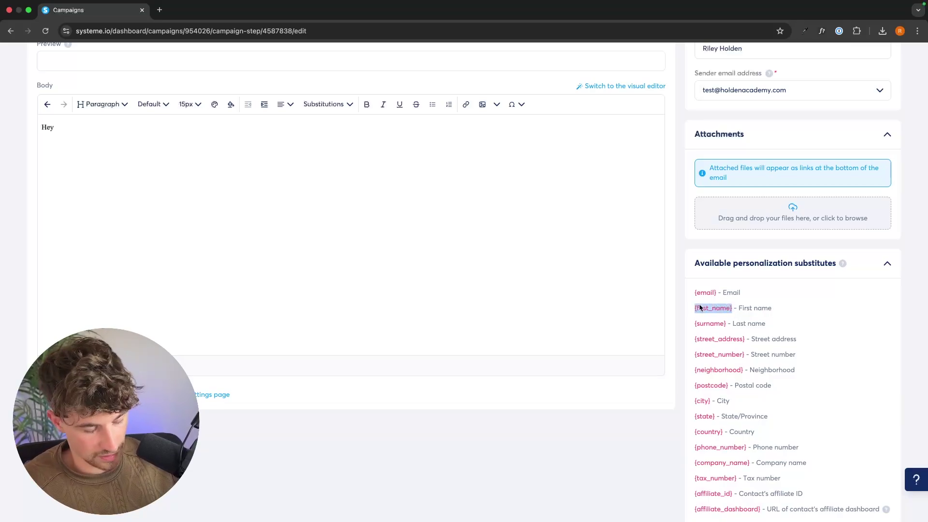
left_click(240, 178)
key("super+v")
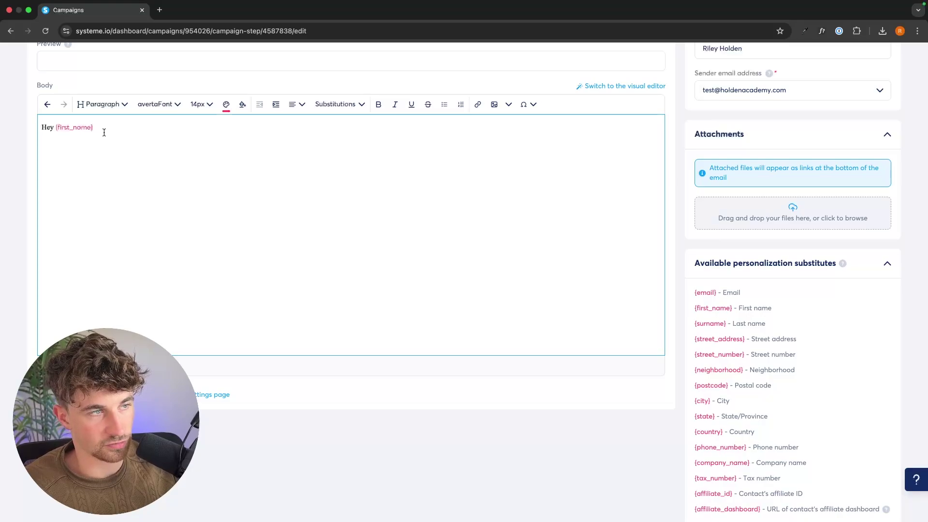
Colour the {first_name} placeholder near-black and paste in the rest of the email body
left_click_drag(96, 128, 54, 128)
left_click(226, 104)
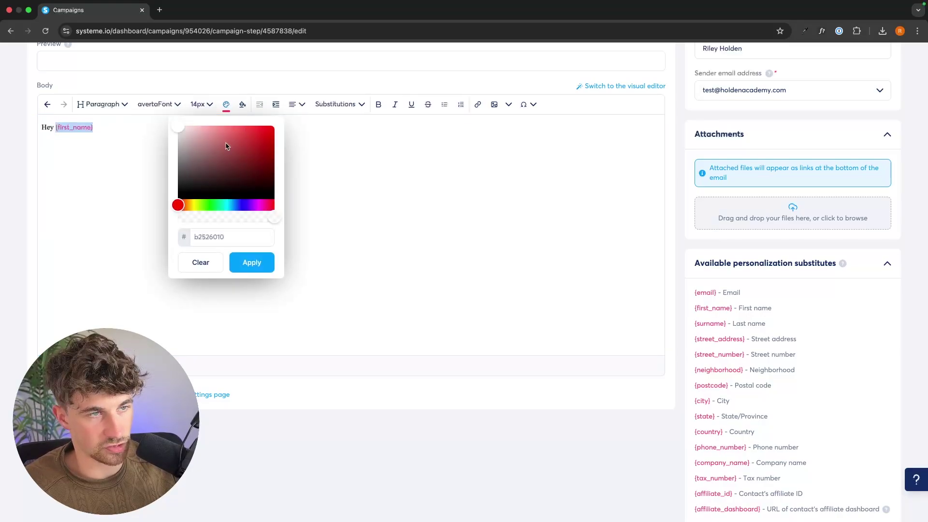
left_click_drag(226, 146, 176, 196)
left_click(134, 131)
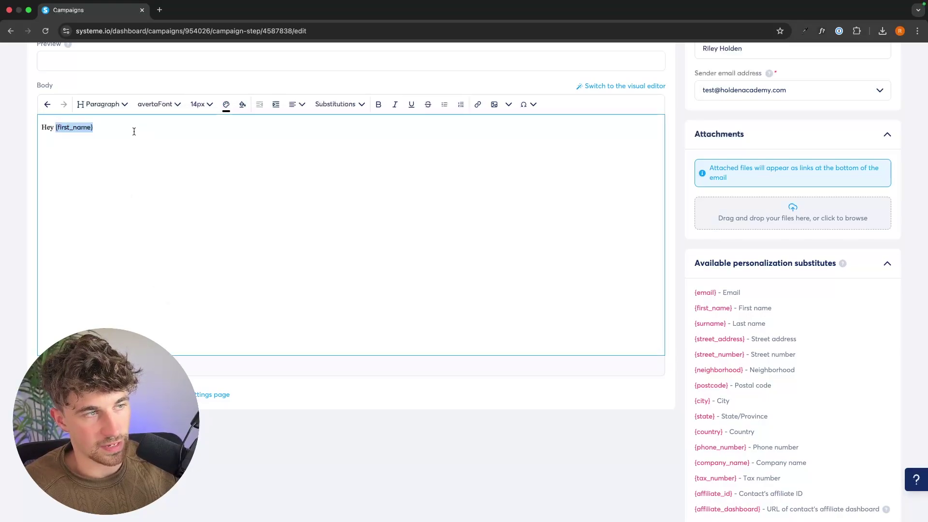
left_click(134, 131)
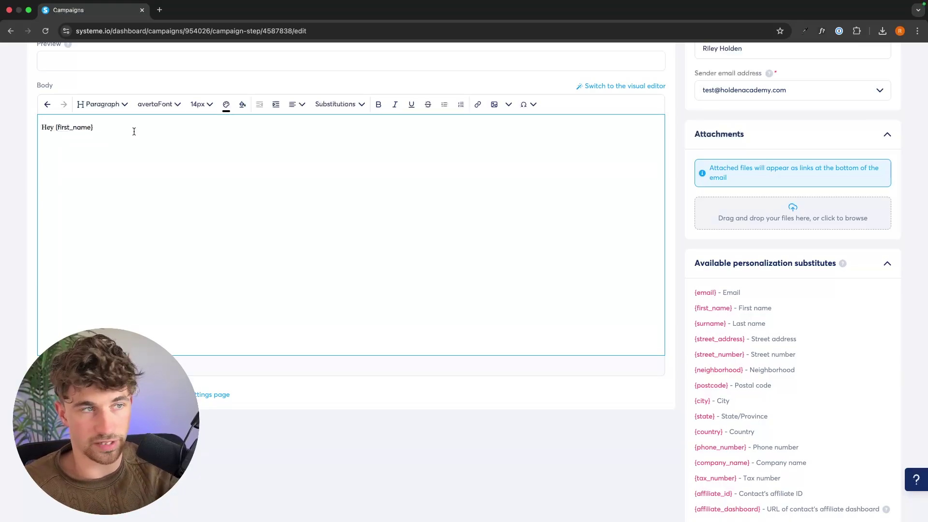
key("super+v")
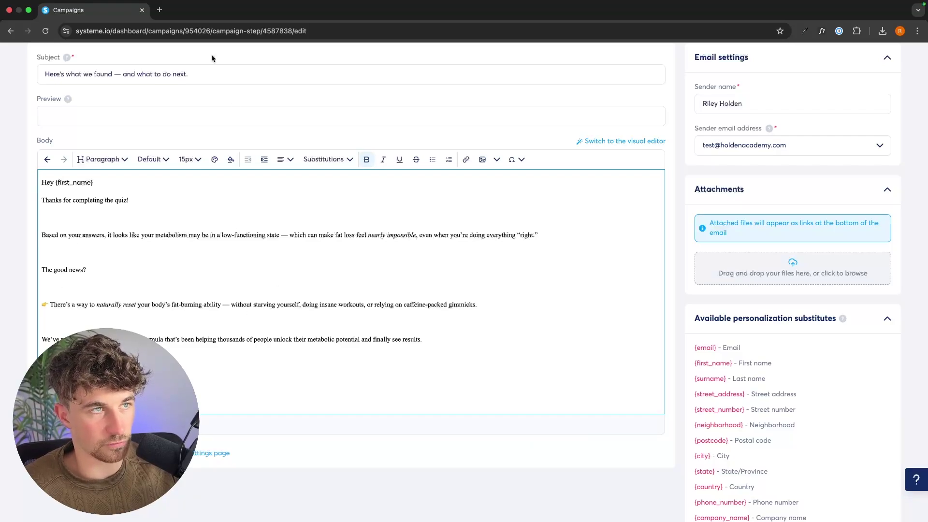
From the ClickBank marketplace, copy a fresh Mitolyn HopLink for your nickname, then return to the email
left_click(160, 11)
type("click")
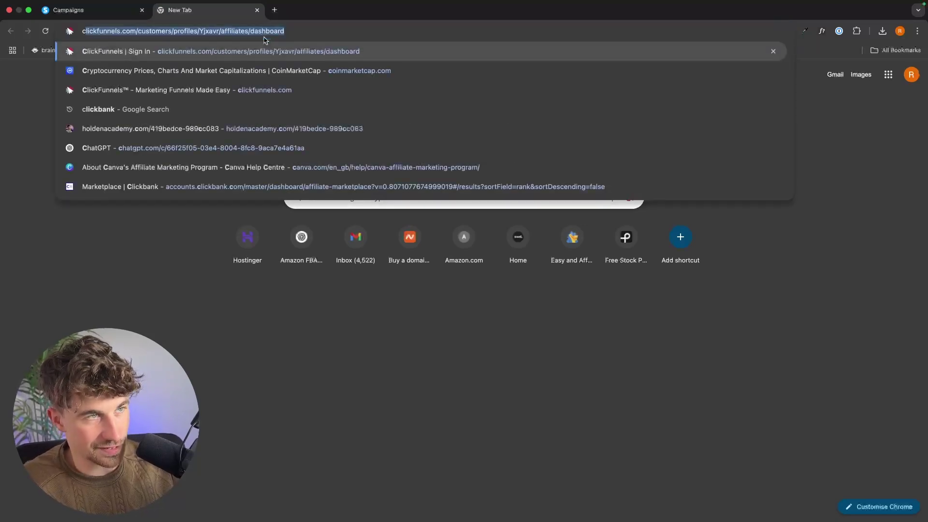
type("bank")
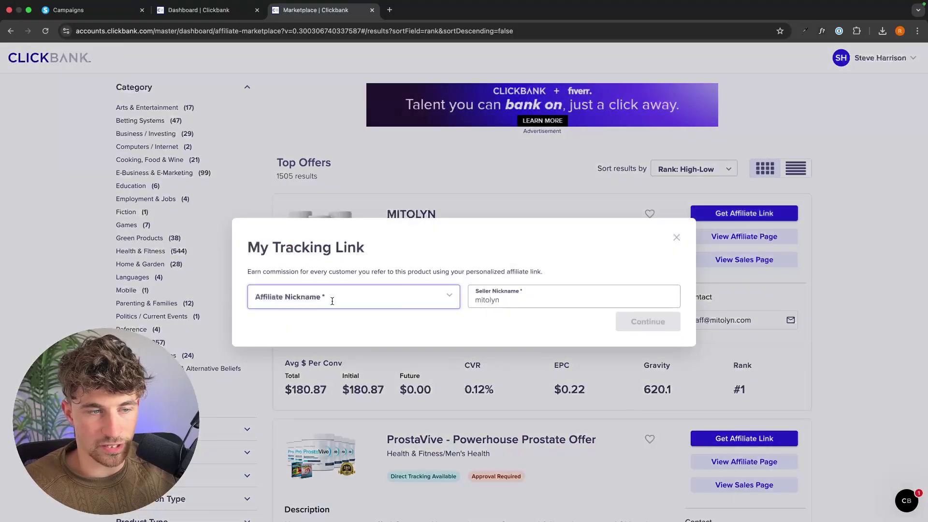
left_click(332, 301)
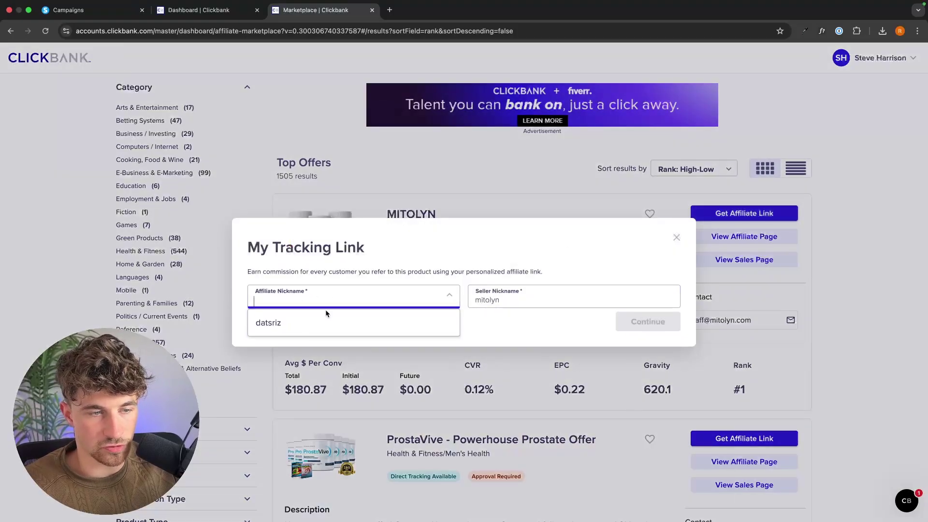
left_click(270, 320)
left_click(642, 327)
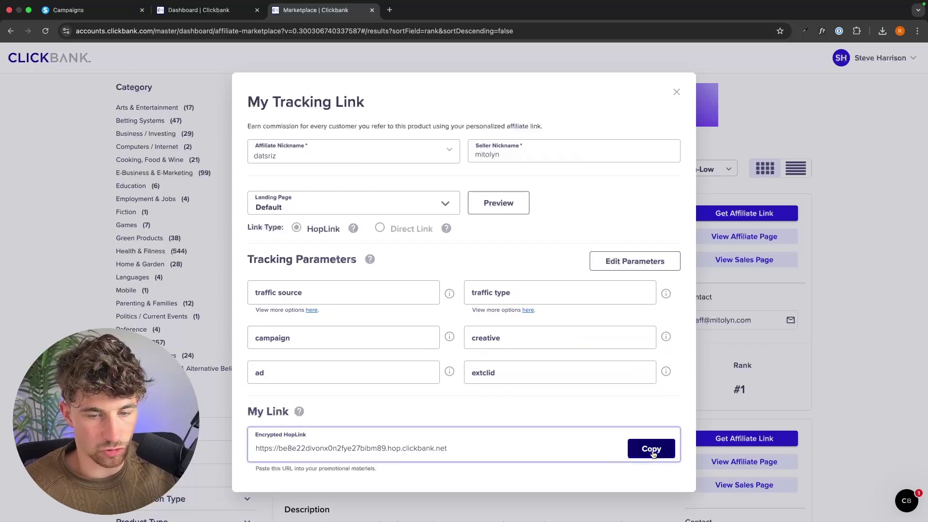
left_click(648, 449)
left_click(112, 11)
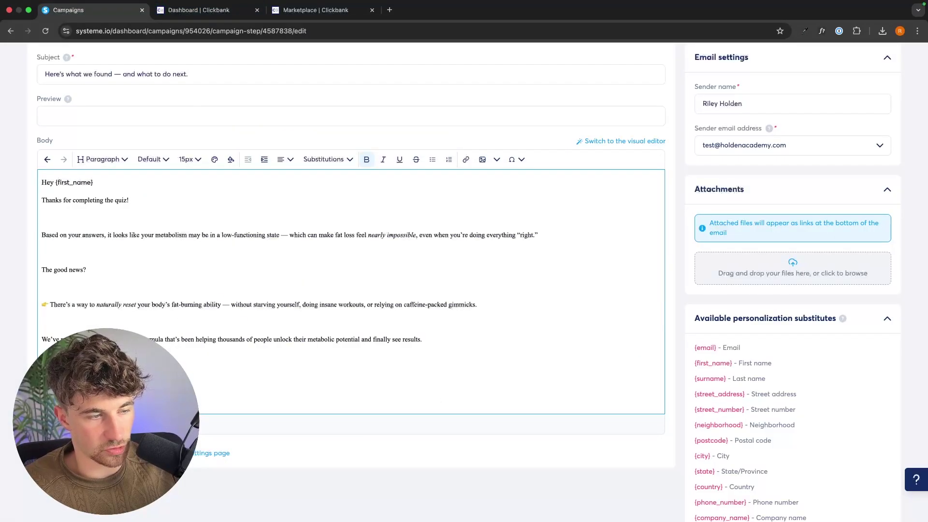
Save the first email as a draft, exit to the Mitolyn Email Sequence, and begin a new step
left_click(465, 160)
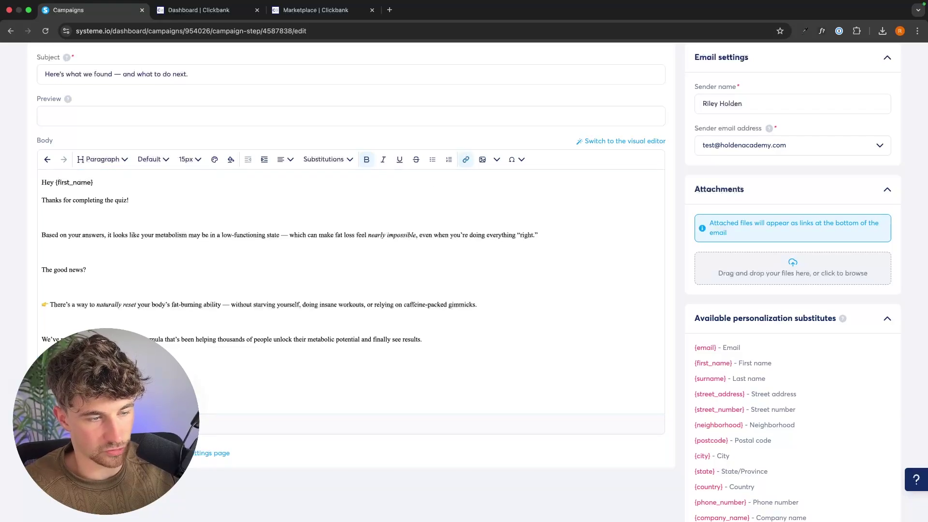
left_click(204, 383)
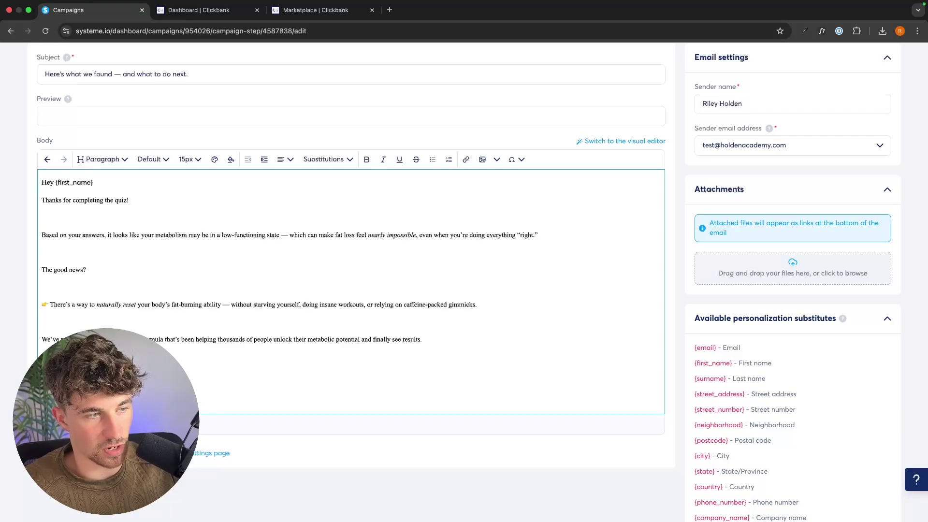
scroll(825, 129, "up", 3)
left_click(805, 96)
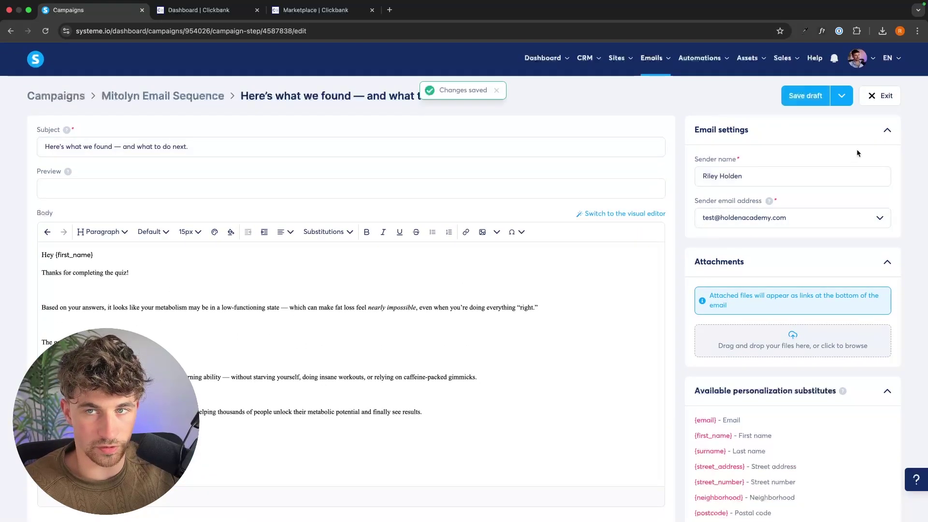
left_click(883, 95)
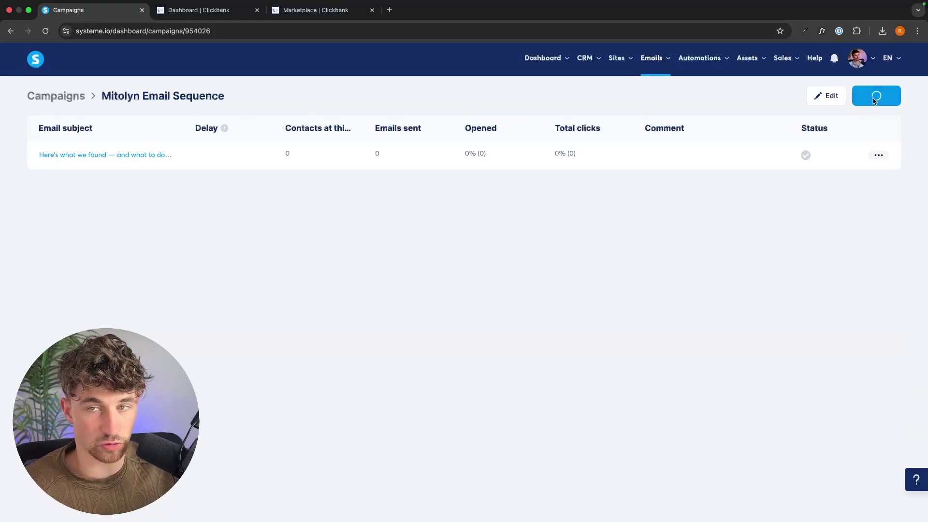
left_click(875, 97)
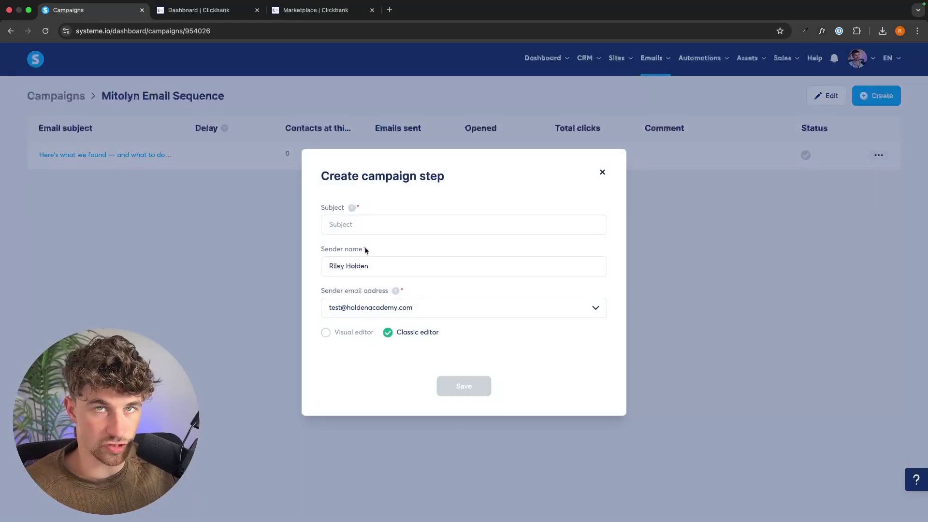
Create an email step with subject "You're not broken — you've just been misled"
left_click(365, 224)
key("super+v")
left_click(496, 208)
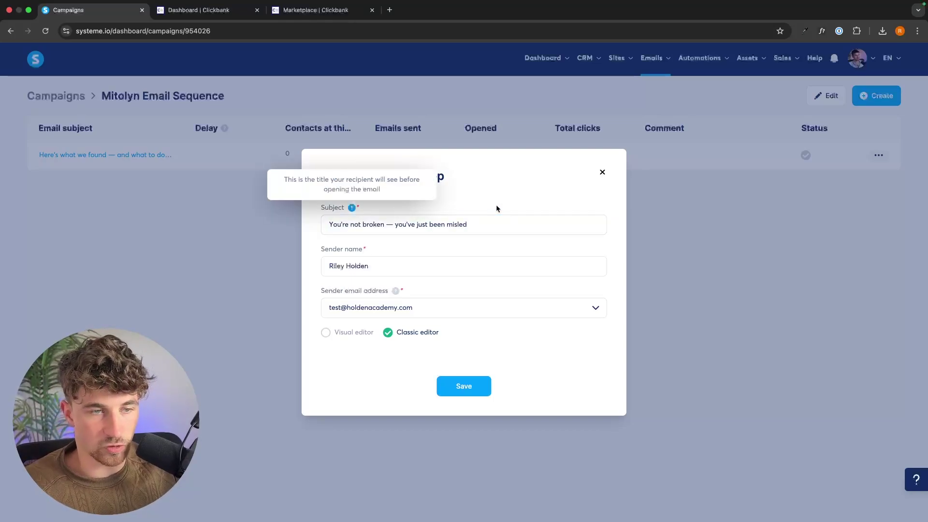
left_click(472, 384)
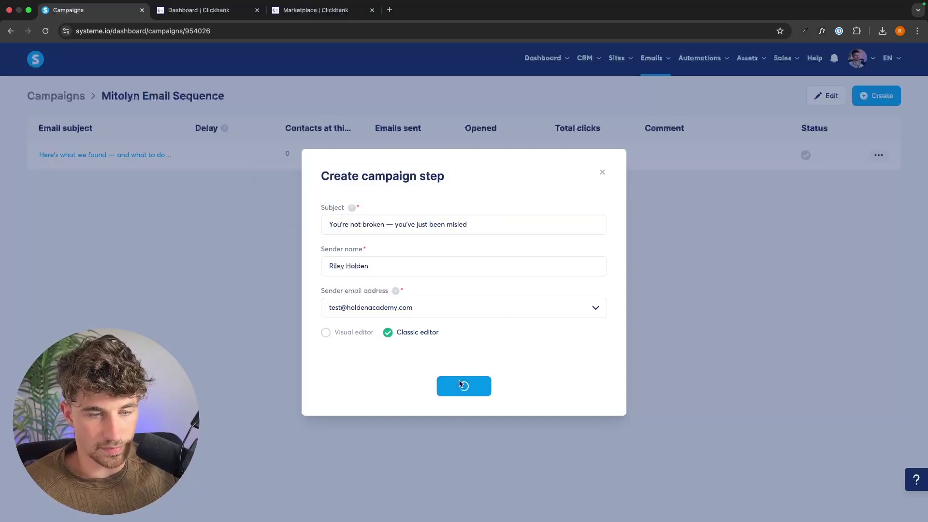
Paste the second email's body copy, check the ClickBank HopLink, then save the draft and exit
scroll(193, 289, "down", 1)
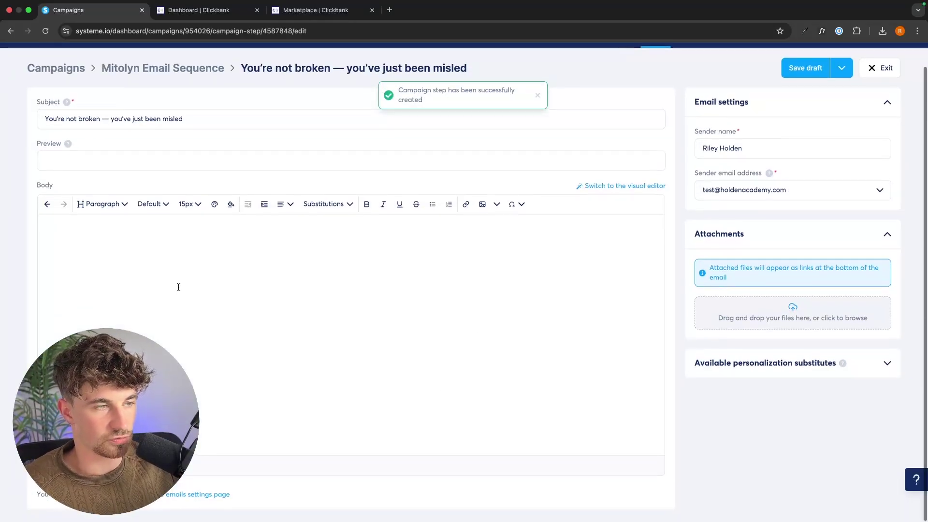
left_click(185, 287)
key("super+v")
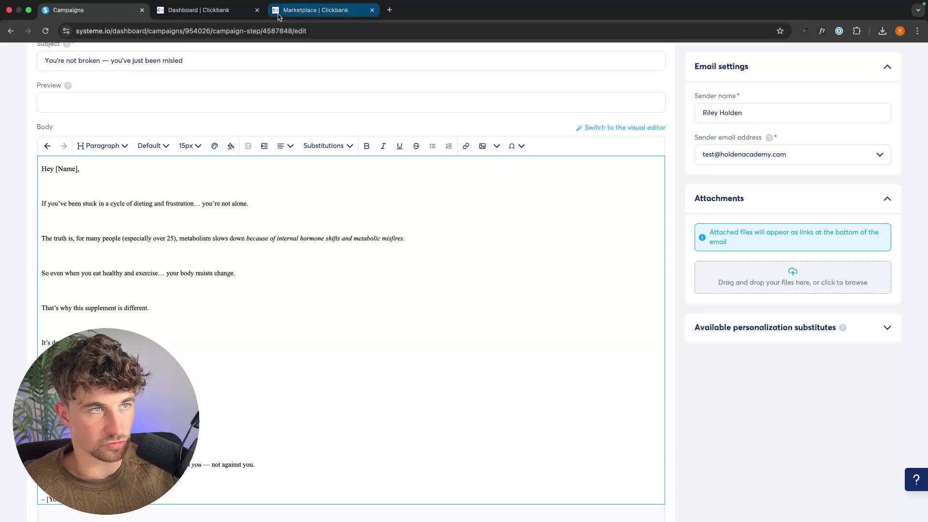
left_click(316, 10)
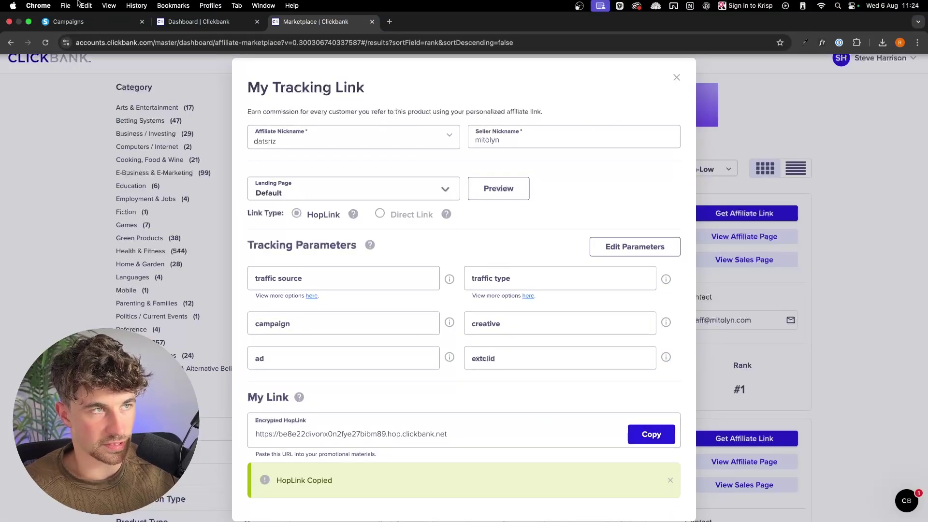
left_click(72, 20)
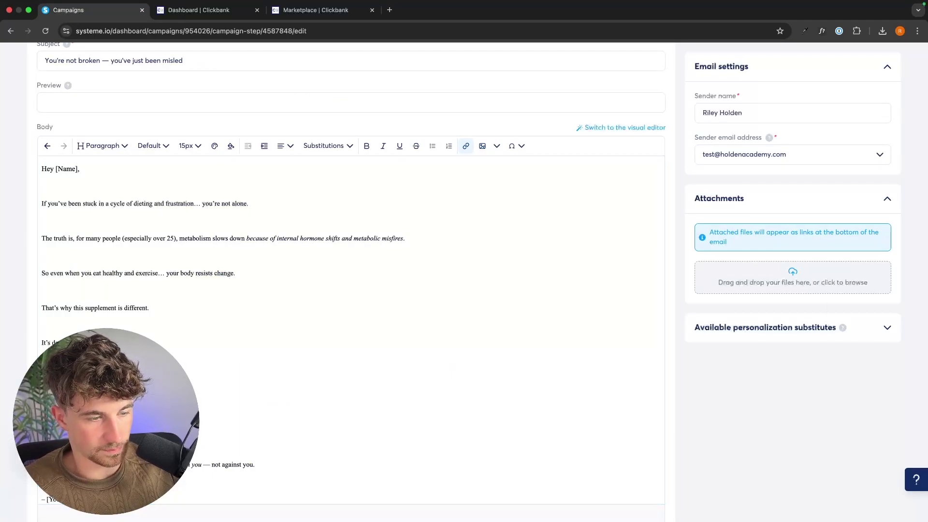
scroll(434, 344, "up", 3)
left_click(805, 95)
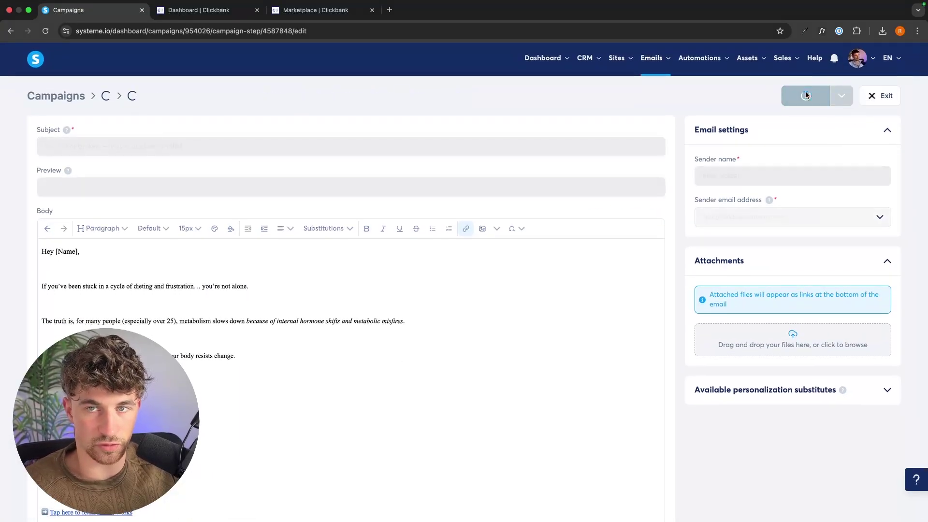
left_click(880, 97)
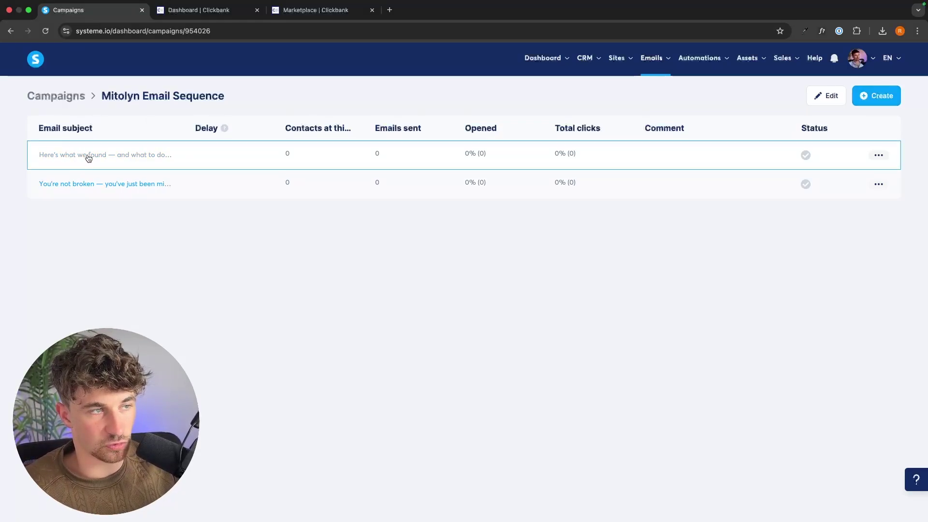
Activate the first email of the Mitolyn Email Sequence
left_click(882, 156)
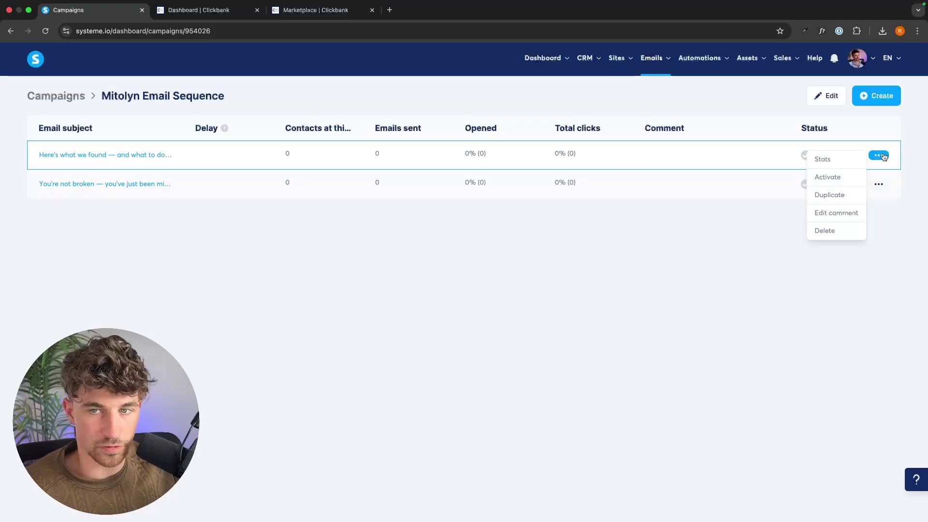
left_click(829, 175)
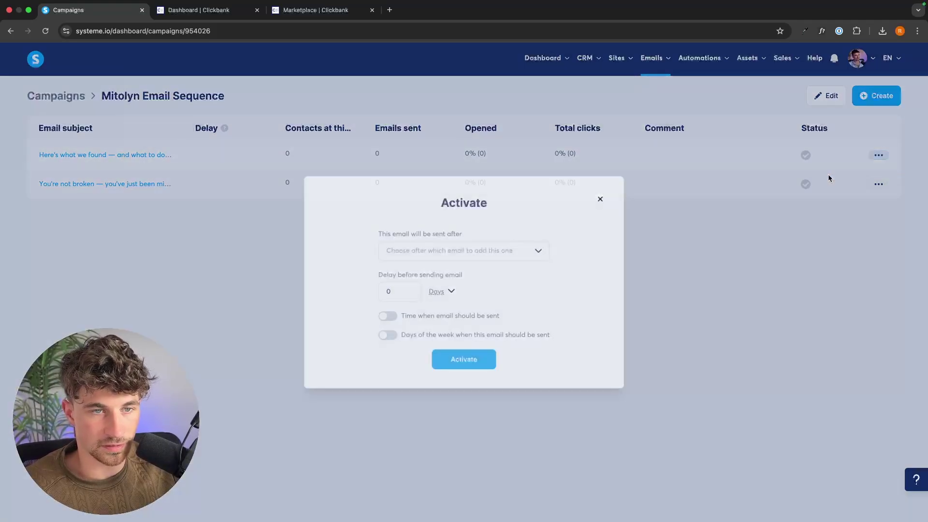
left_click_drag(377, 235, 500, 230)
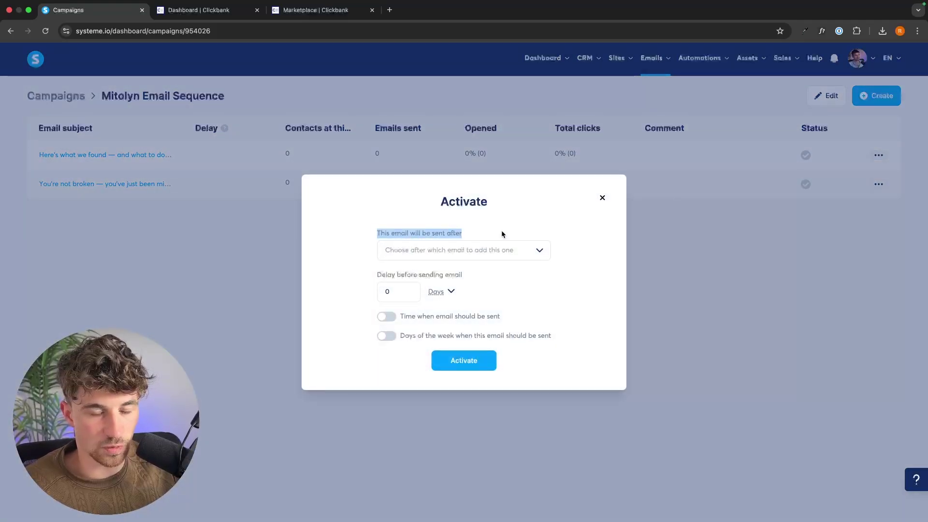
left_click(501, 230)
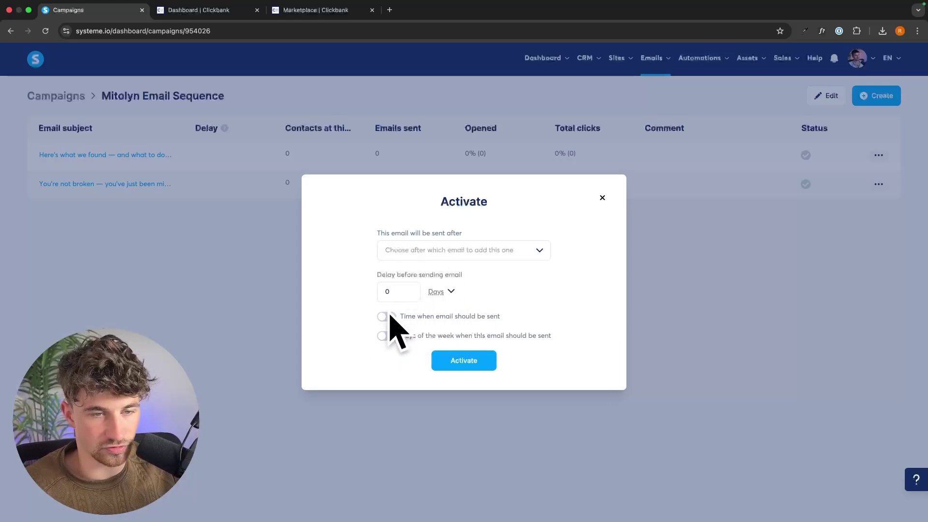
left_click(465, 362)
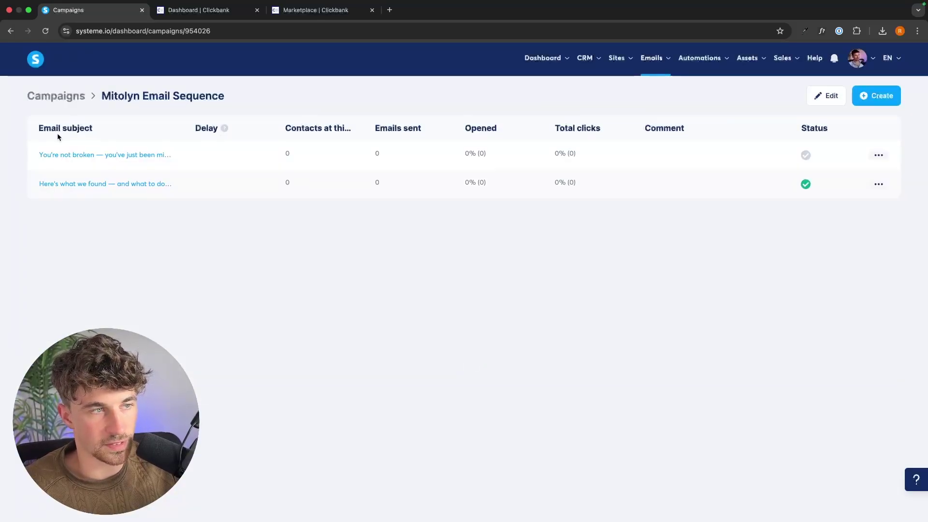
Activate the second email to send 1 day after the 'Here's what we found' email
left_click(879, 155)
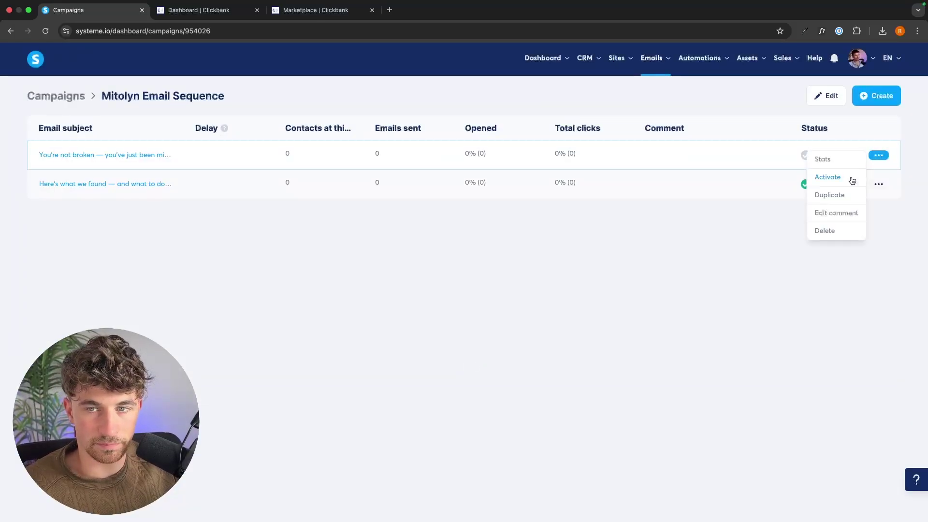
left_click(848, 179)
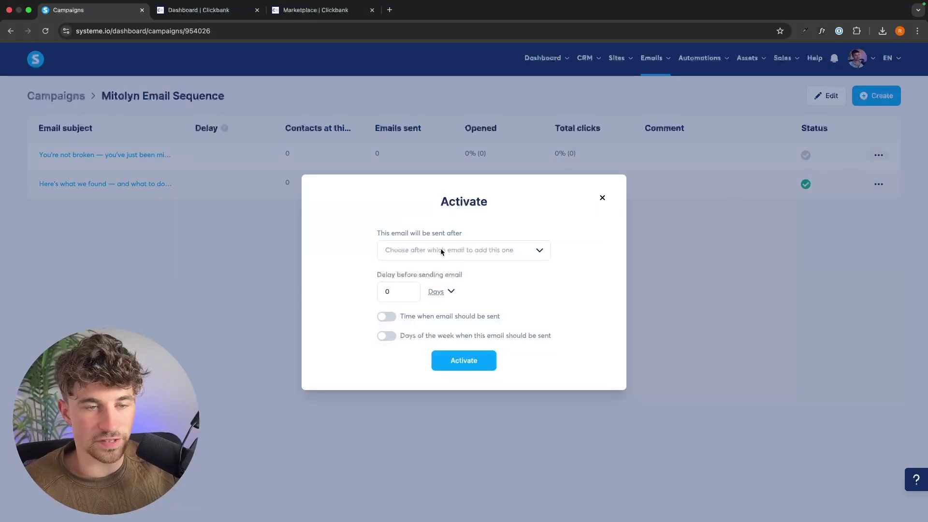
left_click(440, 248)
left_click(501, 272)
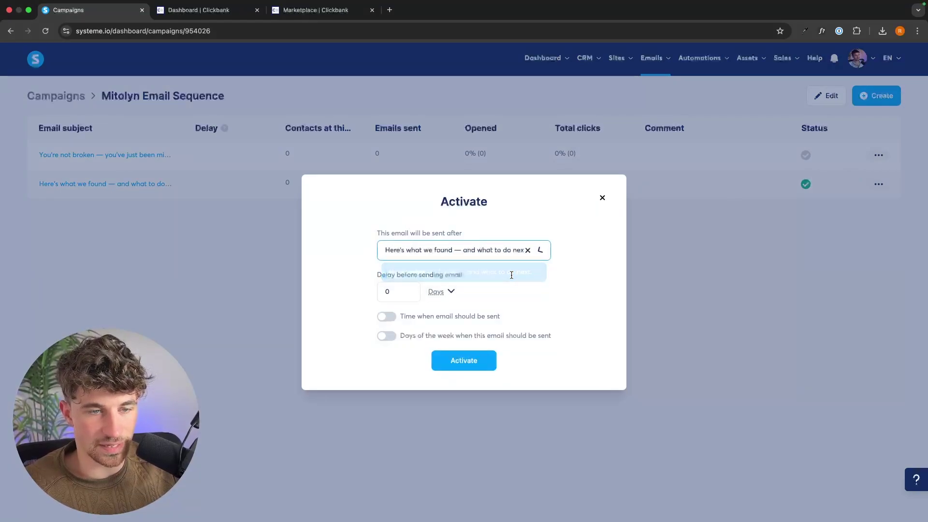
left_click(403, 294)
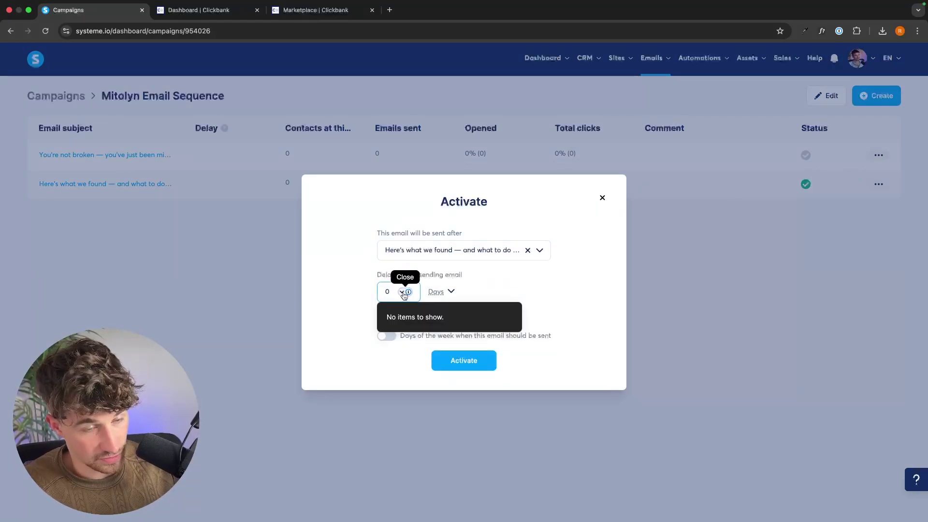
type("1")
left_click(472, 360)
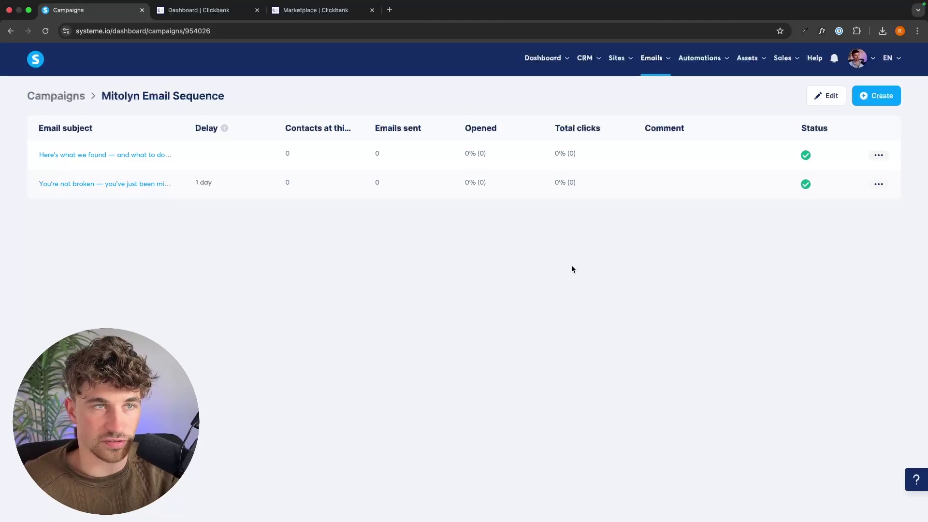
Open the Mitolyn Affiliate Funnel's squeeze page automation rules and add a new rule
mouse_move(617, 58)
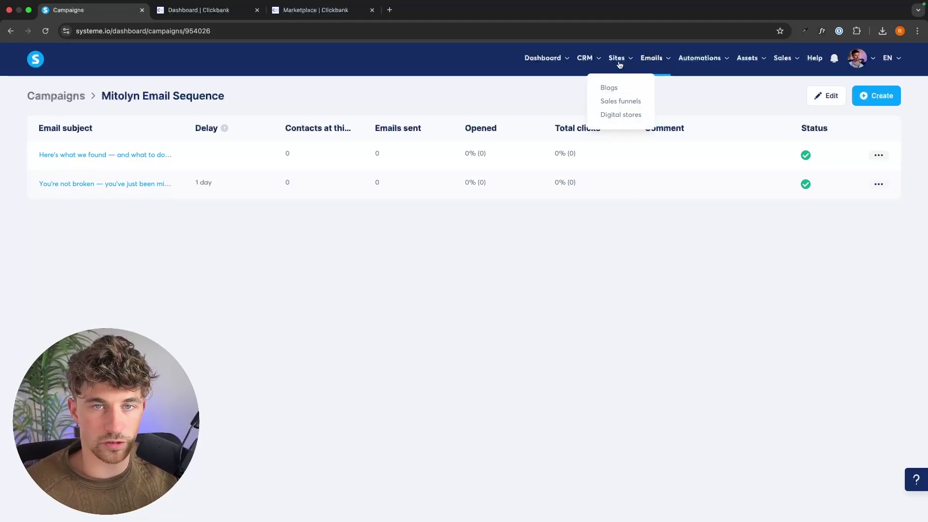
left_click(620, 101)
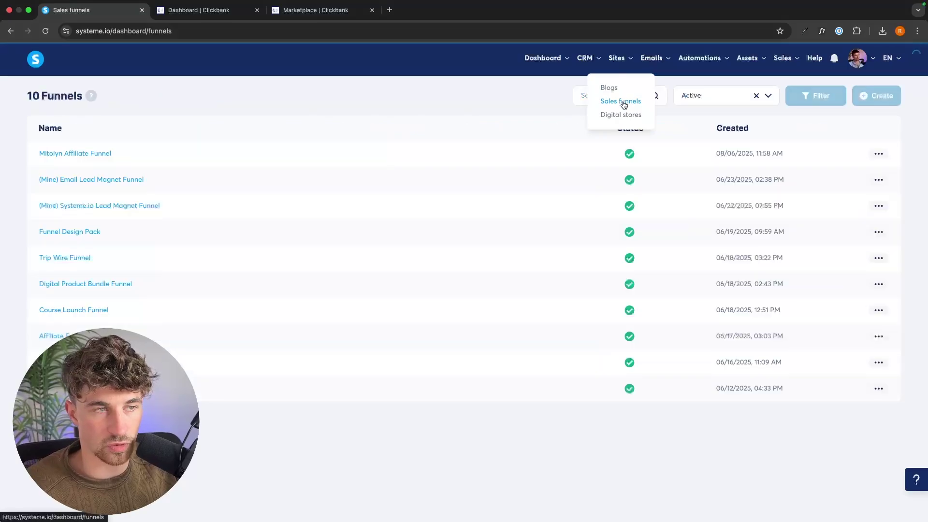
left_click(91, 154)
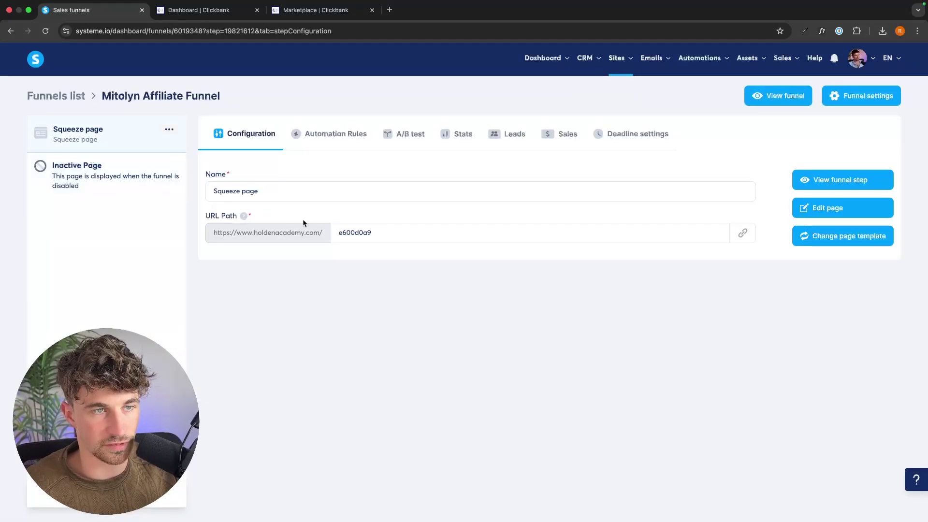
left_click(346, 140)
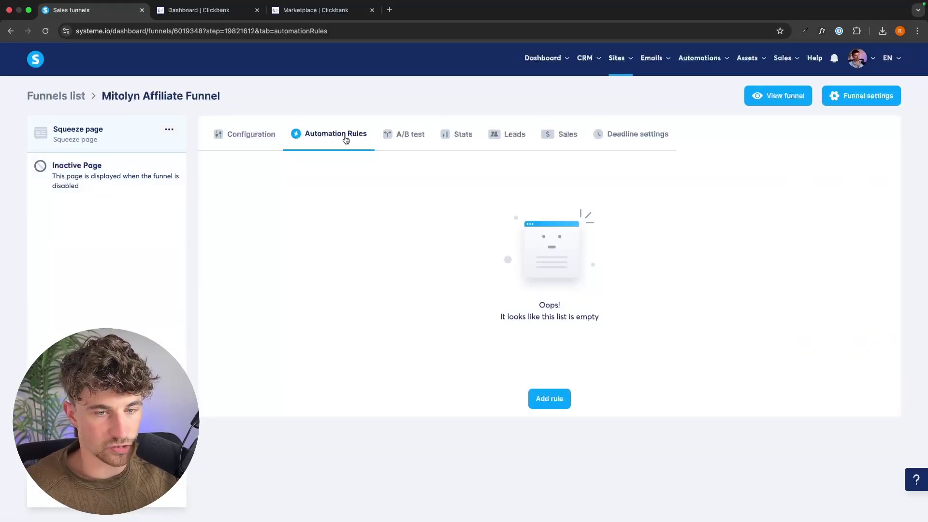
left_click(563, 401)
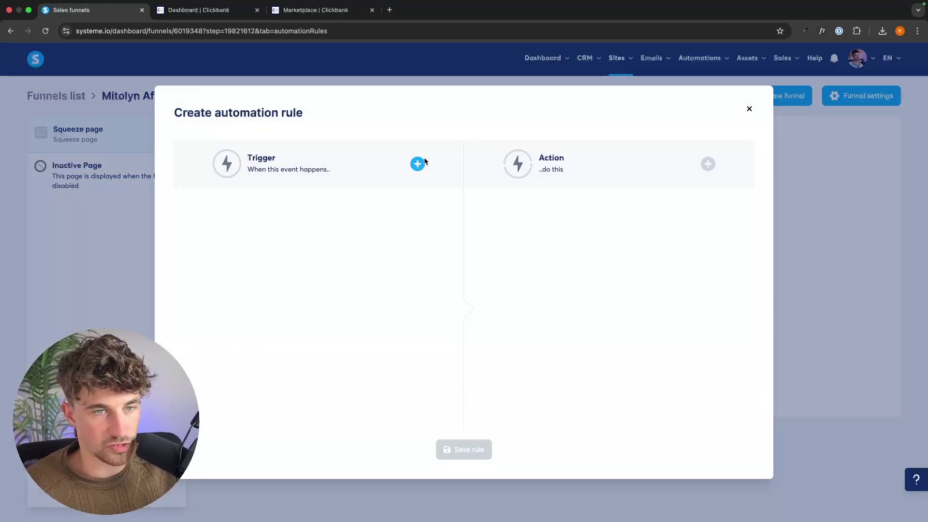
Save a rule: 'Funnel step form subscribed' on the squeeze page subscribes contacts to the Mitolyn Email Sequence
left_click(418, 164)
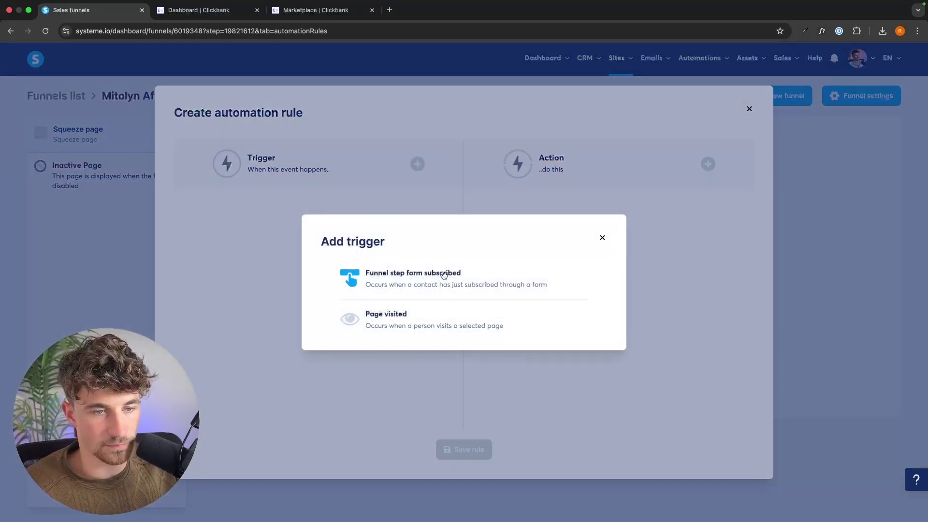
left_click(440, 273)
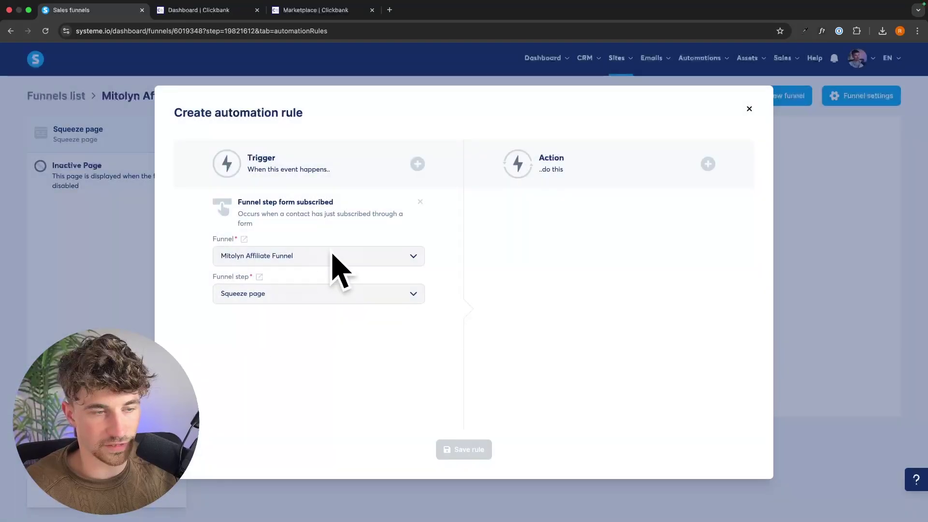
left_click(708, 164)
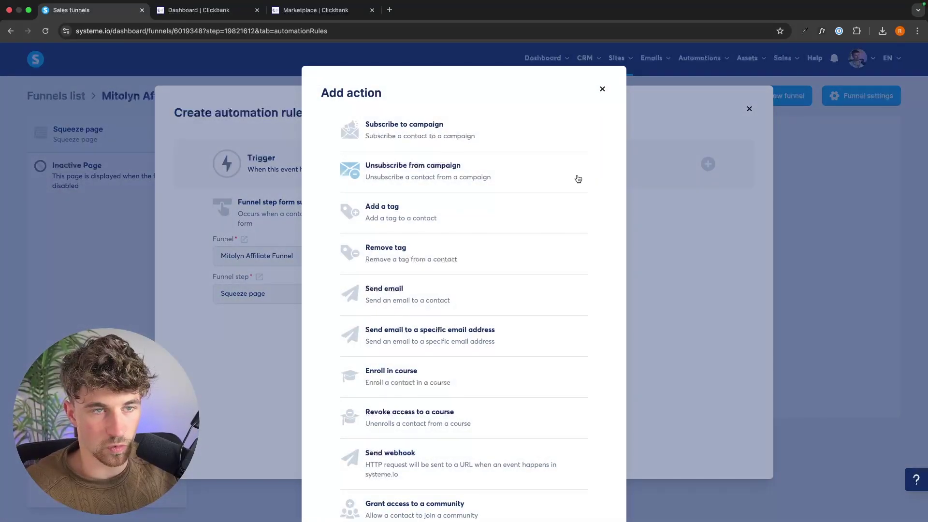
left_click(417, 128)
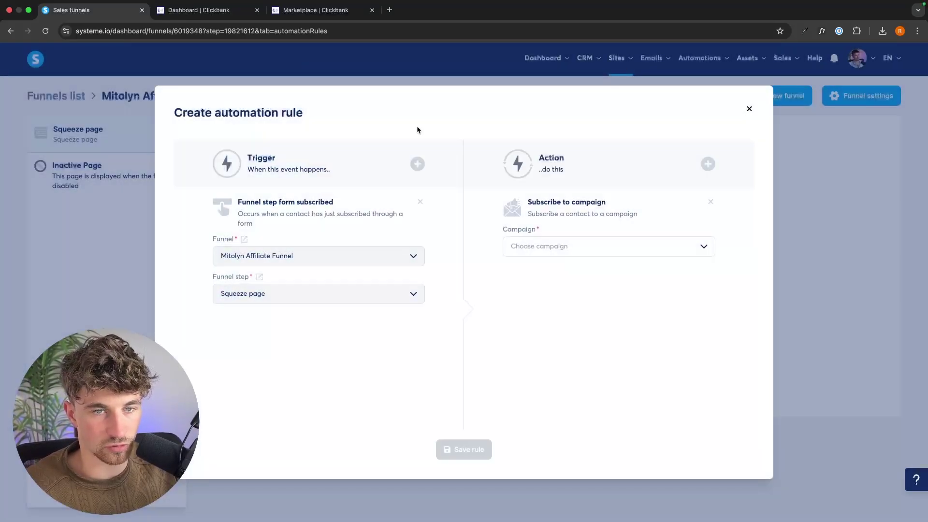
left_click(574, 254)
scroll(575, 275, "down", 2)
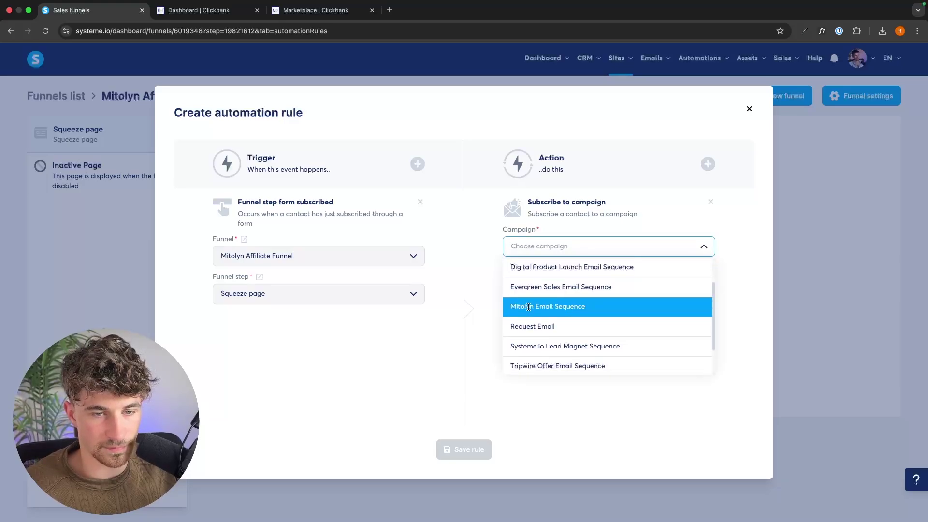
left_click(590, 306)
left_click(592, 310)
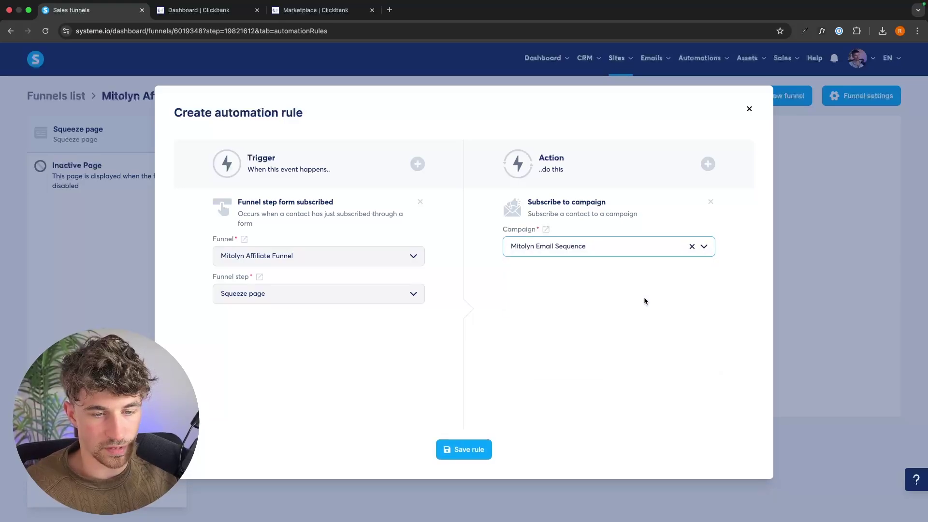
left_click(461, 449)
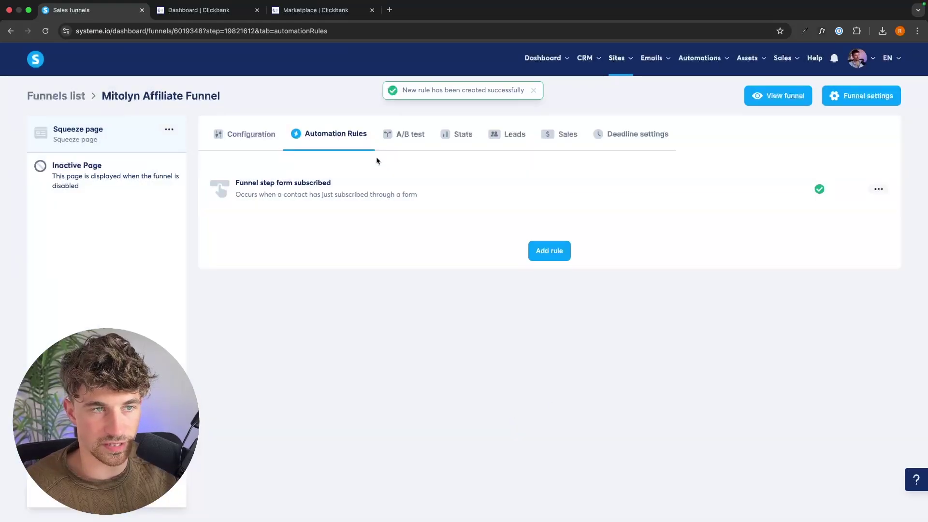
left_click(231, 137)
left_click(835, 179)
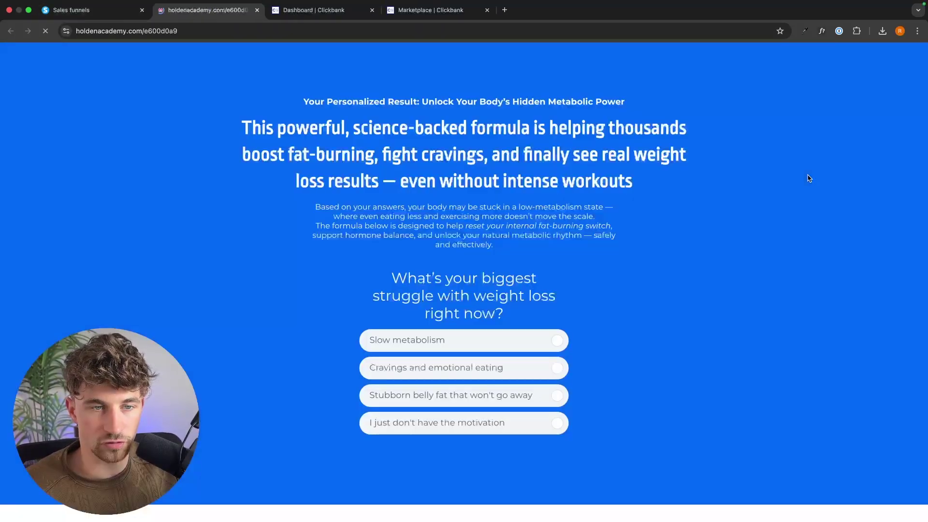
left_click(520, 380)
left_click(429, 422)
left_click(483, 341)
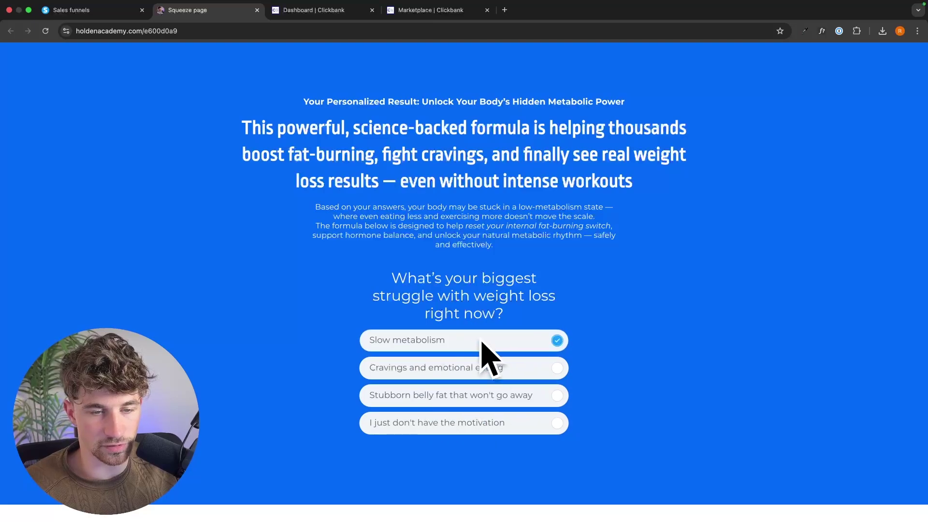
left_click(257, 10)
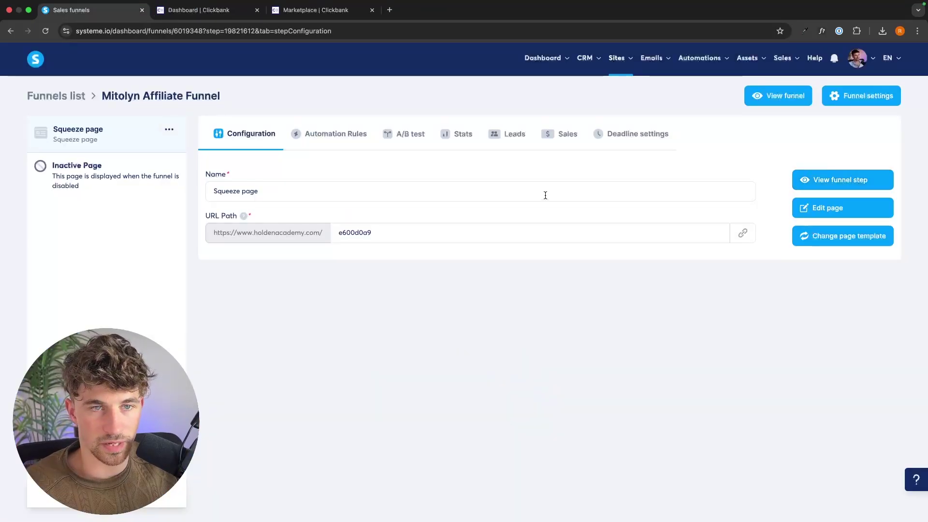
left_click(352, 138)
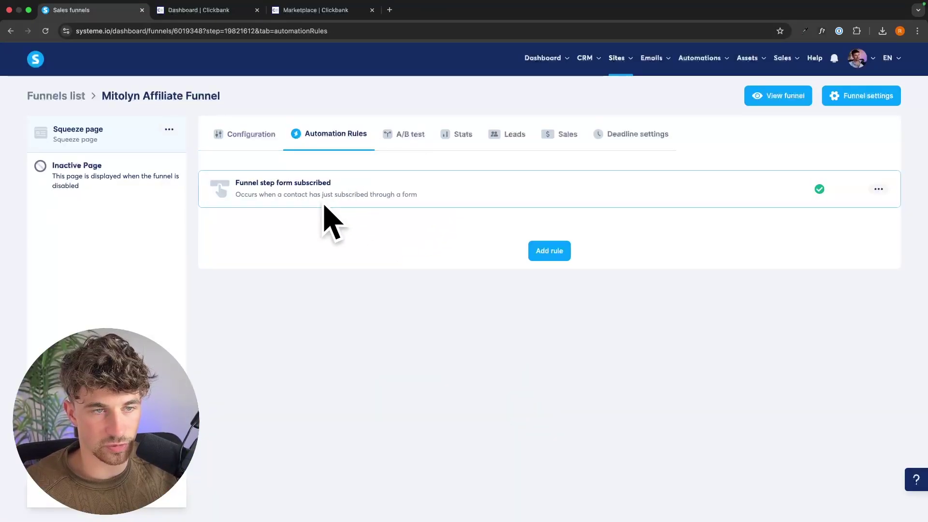